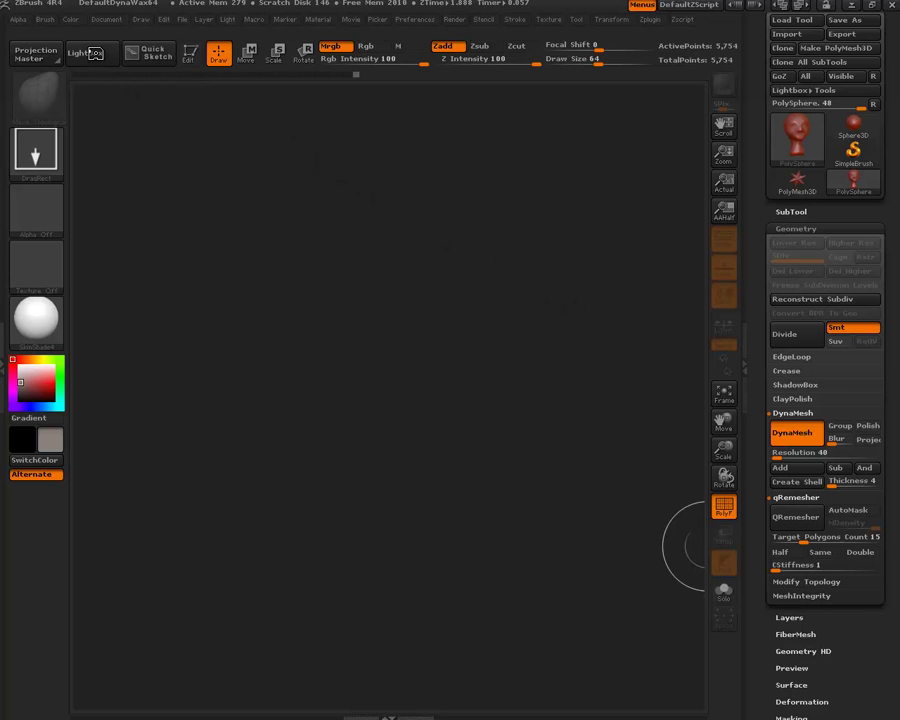
- Open the DefaultDynaWax64.ZPR starter project from LightBox without saving the previous project
{"action": "left_click", "coordinate": [88, 53]}
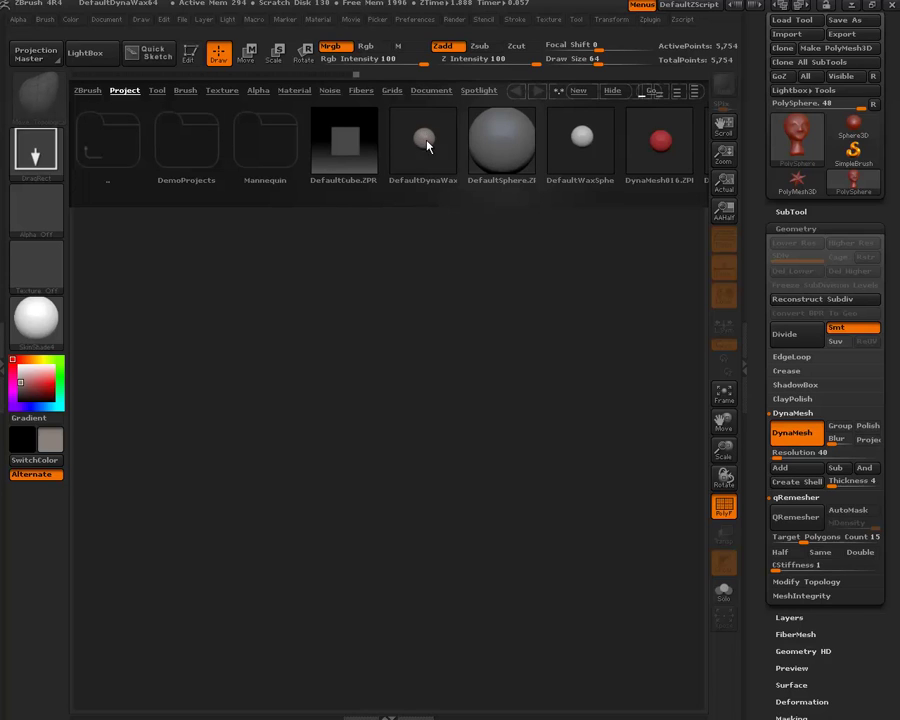
{"action": "left_click", "coordinate": [426, 146]}
{"action": "double_click", "coordinate": [418, 146]}
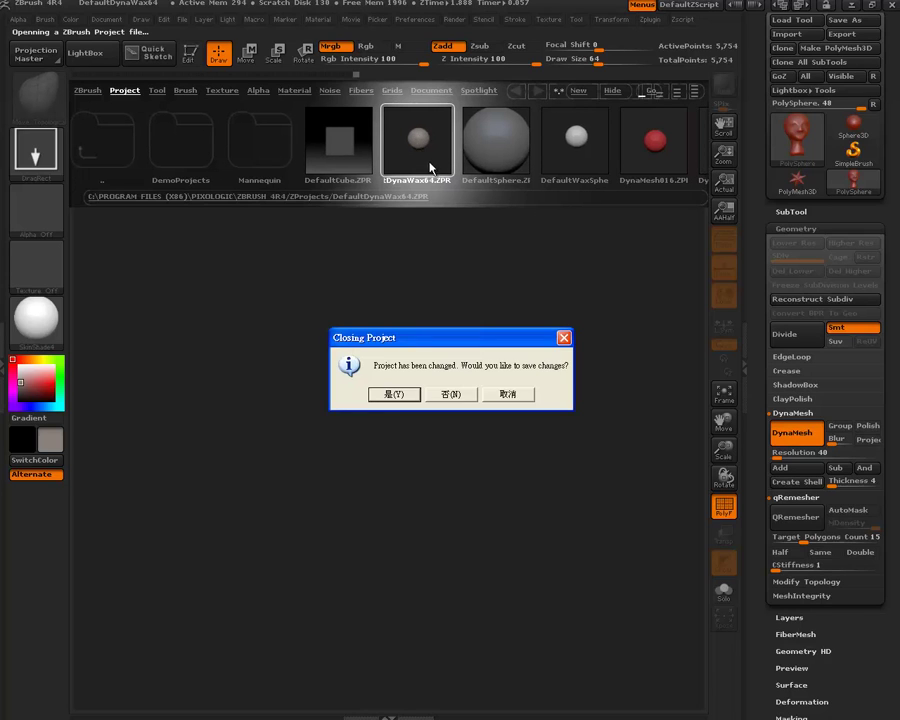
{"action": "left_click", "coordinate": [456, 394]}
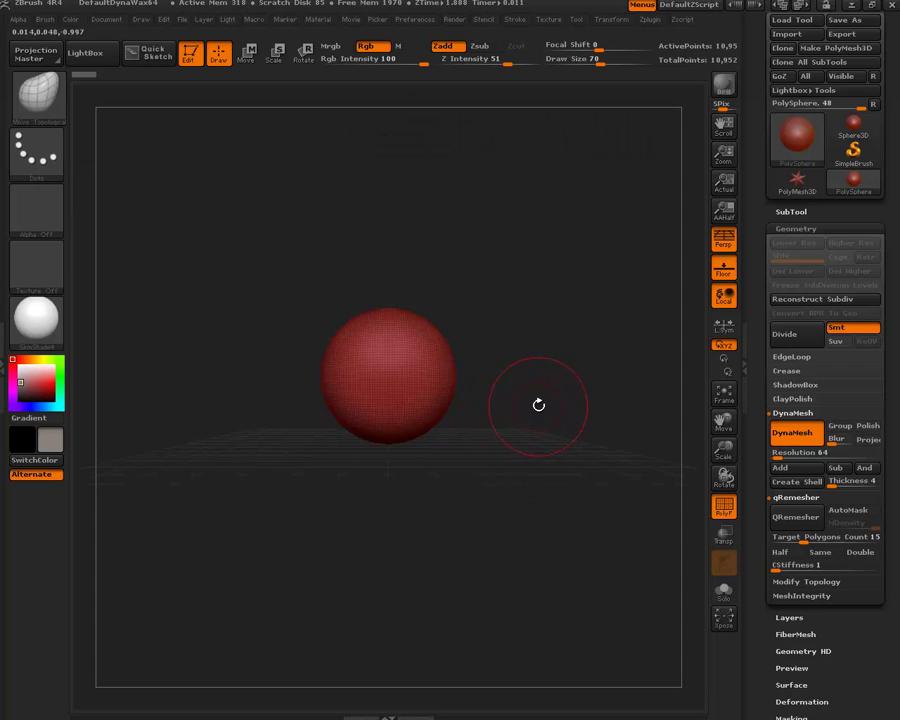
- Apply DynaMesh at resolution 64 to the red sphere and zoom in on it
{"action": "mouse_move", "coordinate": [538, 404]}
{"action": "left_mouse_down"}
{"action": "mouse_move", "coordinate": [509, 407]}
{"action": "mouse_move", "coordinate": [512, 388]}
{"action": "mouse_move", "coordinate": [531, 399]}
{"action": "left_mouse_up"}
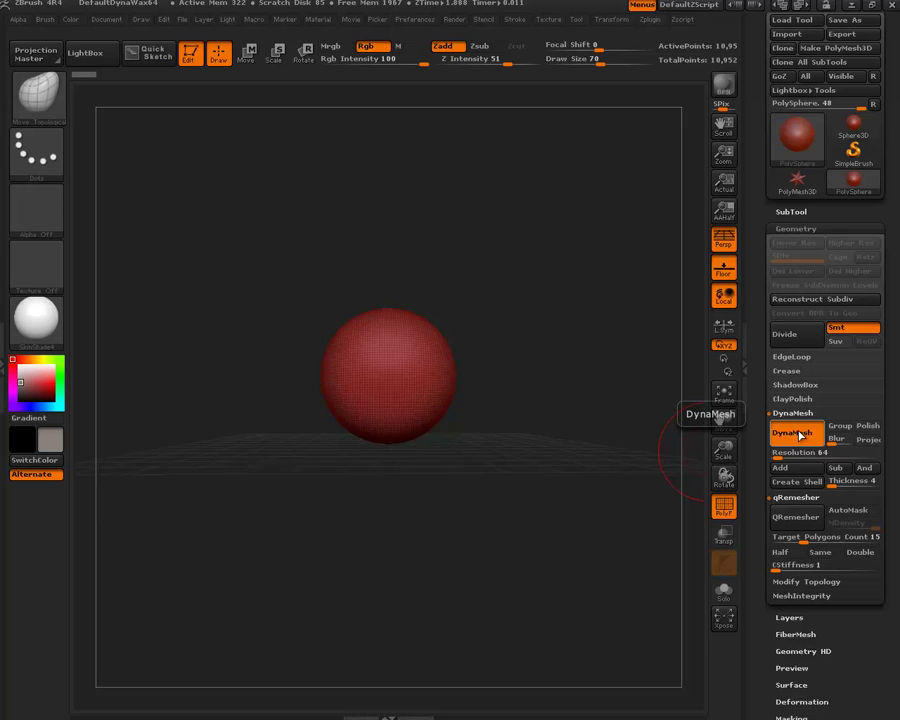
{"action": "left_click", "coordinate": [796, 433]}
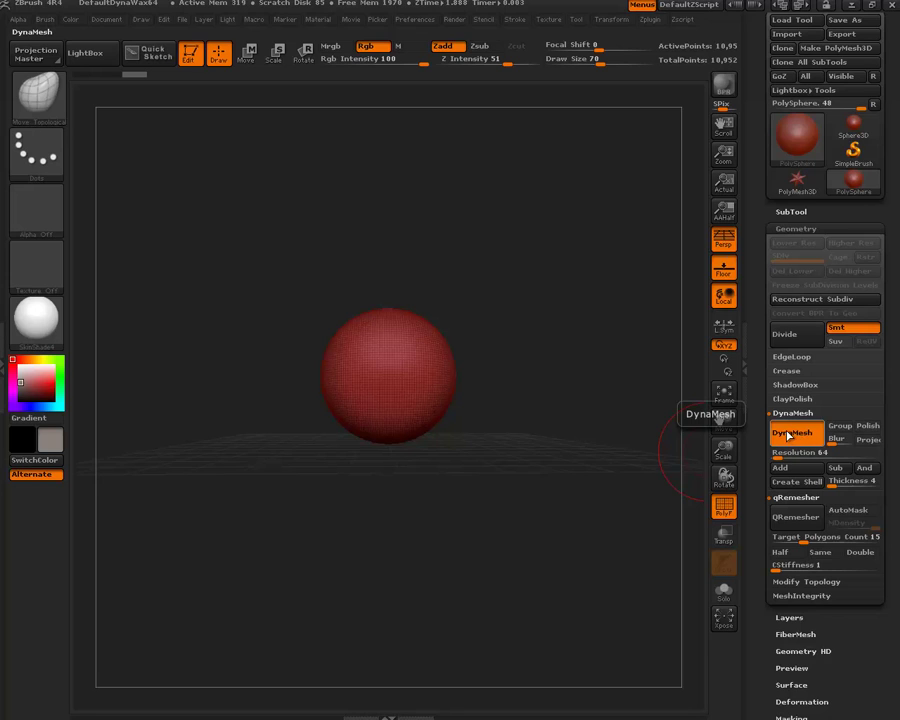
{"action": "mouse_move", "coordinate": [534, 376]}
{"action": "right_mouse_down", "text": "alt"}
{"action": "mouse_move", "coordinate": [565, 458]}
{"action": "mouse_move", "coordinate": [558, 412]}
{"action": "right_mouse_up", "text": "alt"}
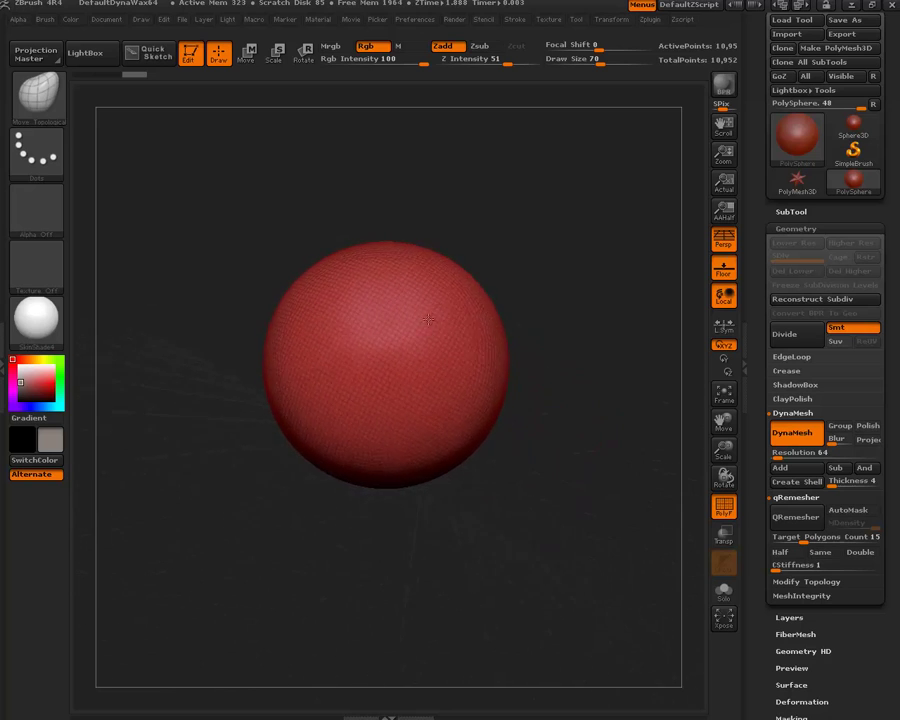
- Pull a rough face with nose, brow and eye sockets out of the sphere using Move Topological
{"action": "mouse_move", "coordinate": [537, 421]}
{"action": "right_mouse_down", "text": "shift"}
{"action": "mouse_move", "coordinate": [542, 442]}
{"action": "mouse_move", "coordinate": [532, 416]}
{"action": "mouse_move", "coordinate": [529, 428]}
{"action": "right_mouse_up", "text": "shift"}
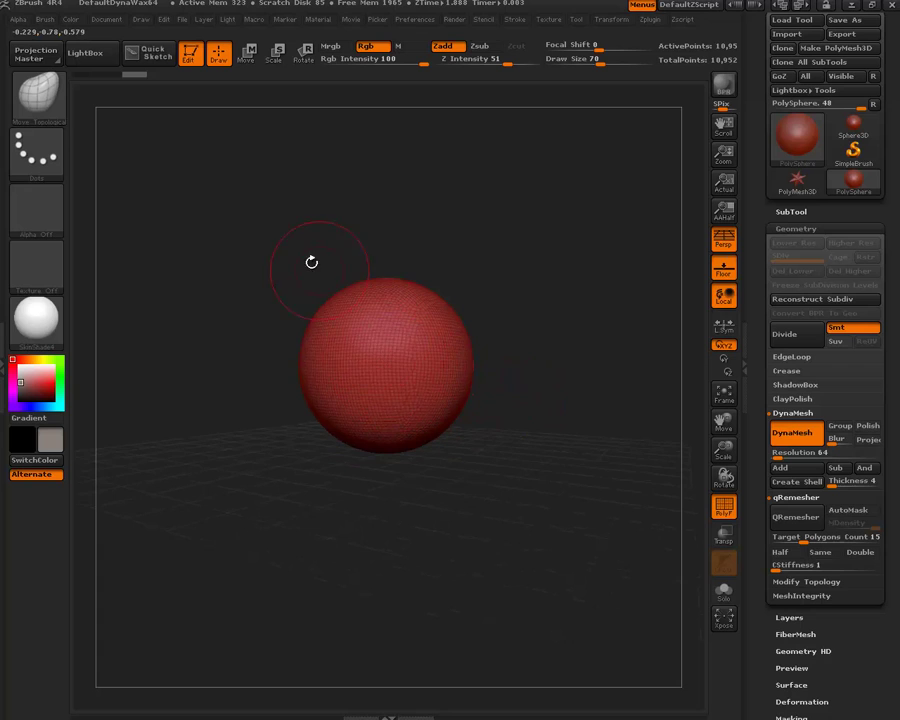
{"action": "mouse_move", "coordinate": [310, 260]}
{"action": "left_mouse_down"}
{"action": "mouse_move", "coordinate": [372, 342]}
{"action": "mouse_move", "coordinate": [367, 354]}
{"action": "left_mouse_up"}
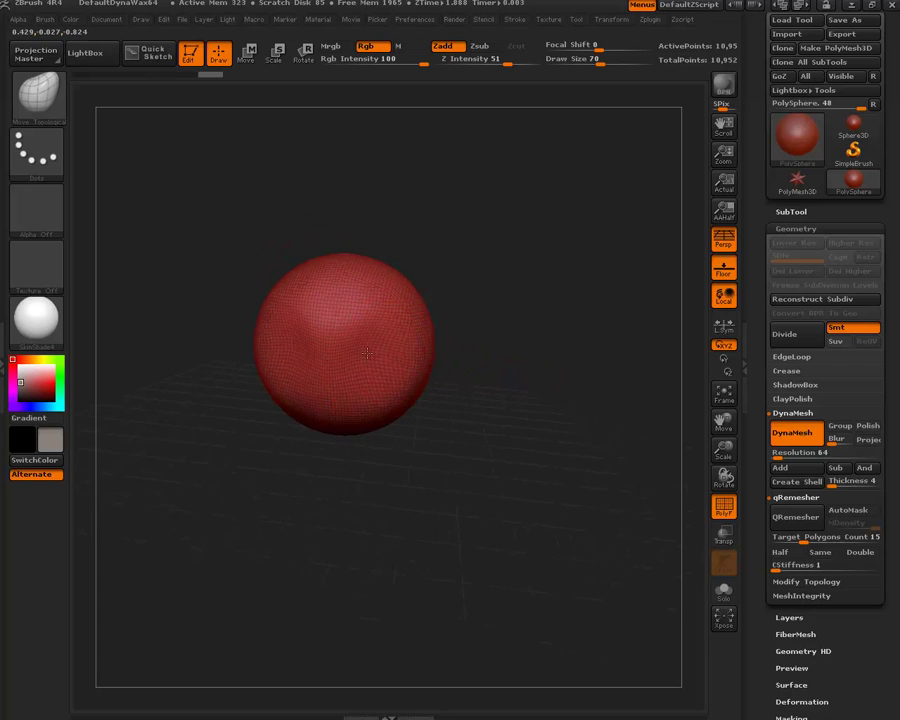
{"action": "left_click_drag", "start_coordinate": [464, 416], "coordinate": [400, 400]}
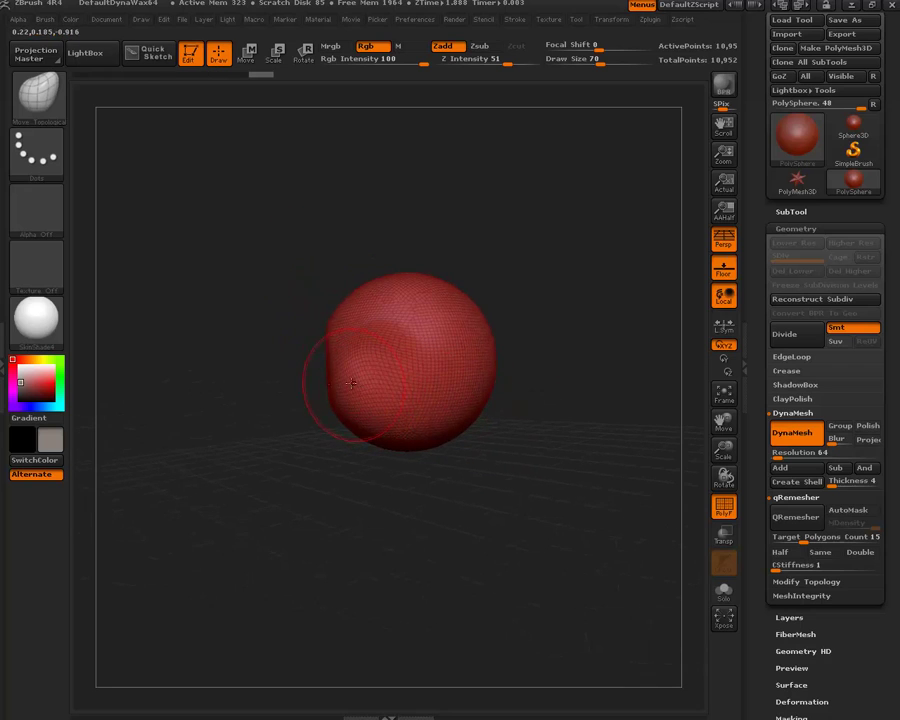
{"action": "left_click_drag", "start_coordinate": [330, 387], "coordinate": [357, 402]}
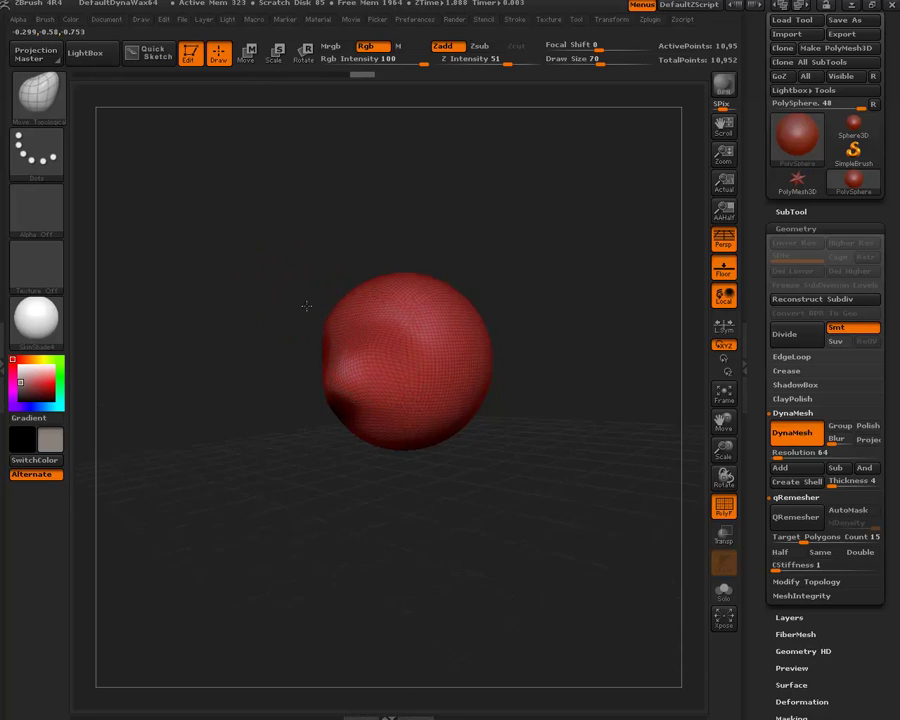
{"action": "mouse_move", "coordinate": [306, 304]}
{"action": "left_mouse_down"}
{"action": "mouse_move", "coordinate": [297, 335]}
{"action": "mouse_move", "coordinate": [305, 345]}
{"action": "left_mouse_up"}
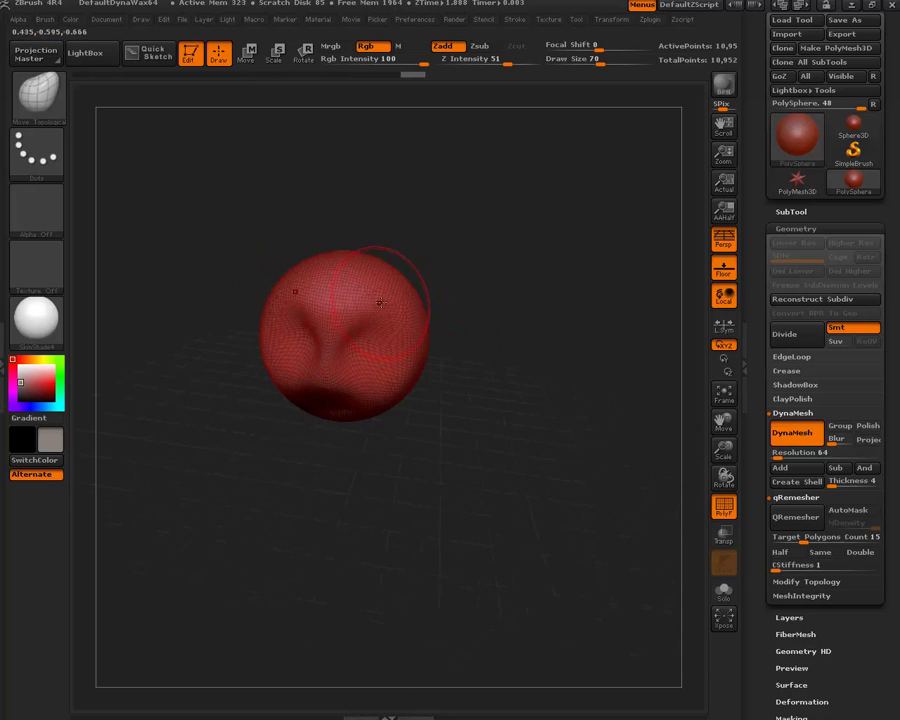
{"action": "mouse_move", "coordinate": [427, 328]}
{"action": "left_mouse_down"}
{"action": "mouse_move", "coordinate": [376, 416]}
{"action": "mouse_move", "coordinate": [339, 453]}
{"action": "mouse_move", "coordinate": [298, 458]}
{"action": "mouse_move", "coordinate": [353, 457]}
{"action": "mouse_move", "coordinate": [299, 459]}
{"action": "left_mouse_up"}
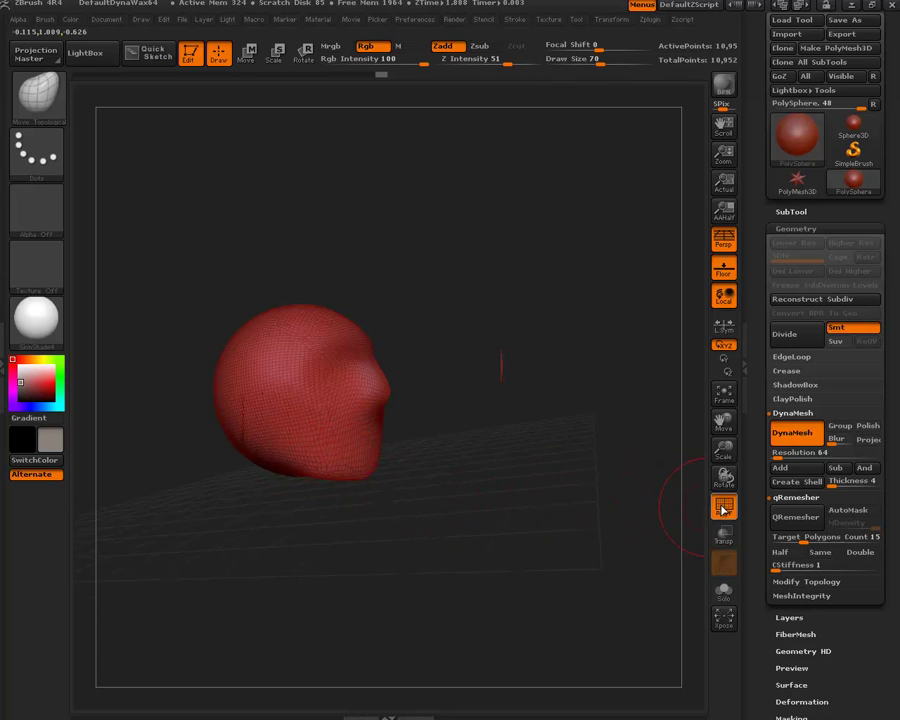
- With PolyF off, drag the head's underside down into a long tapered neck, checking the wireframe
{"action": "left_click", "coordinate": [724, 507]}
{"action": "left_click_drag", "start_coordinate": [507, 448], "coordinate": [476, 440]}
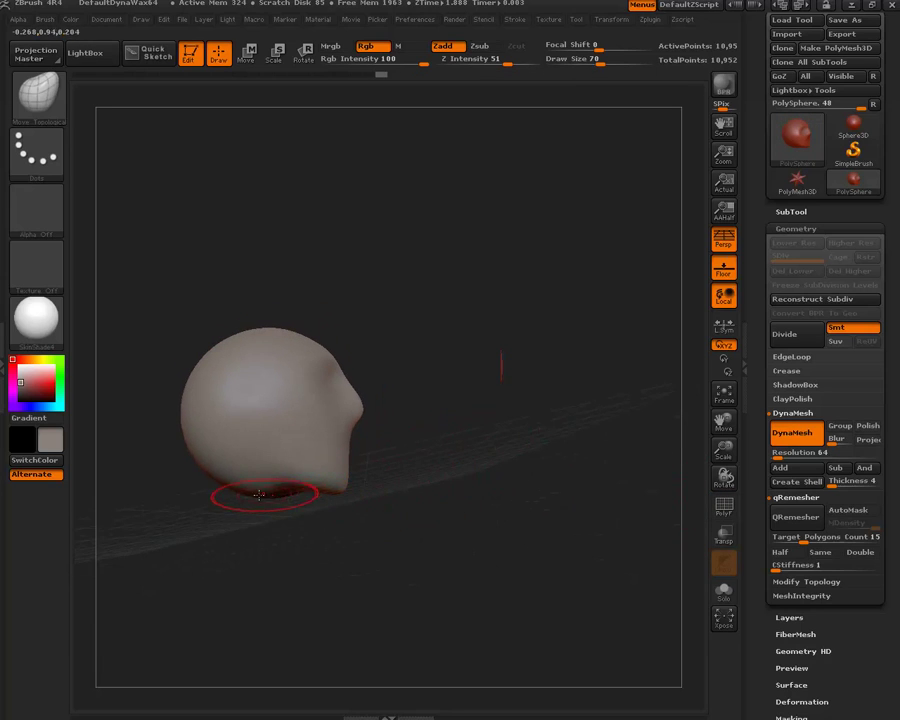
{"action": "left_click_drag", "start_coordinate": [254, 493], "coordinate": [256, 546]}
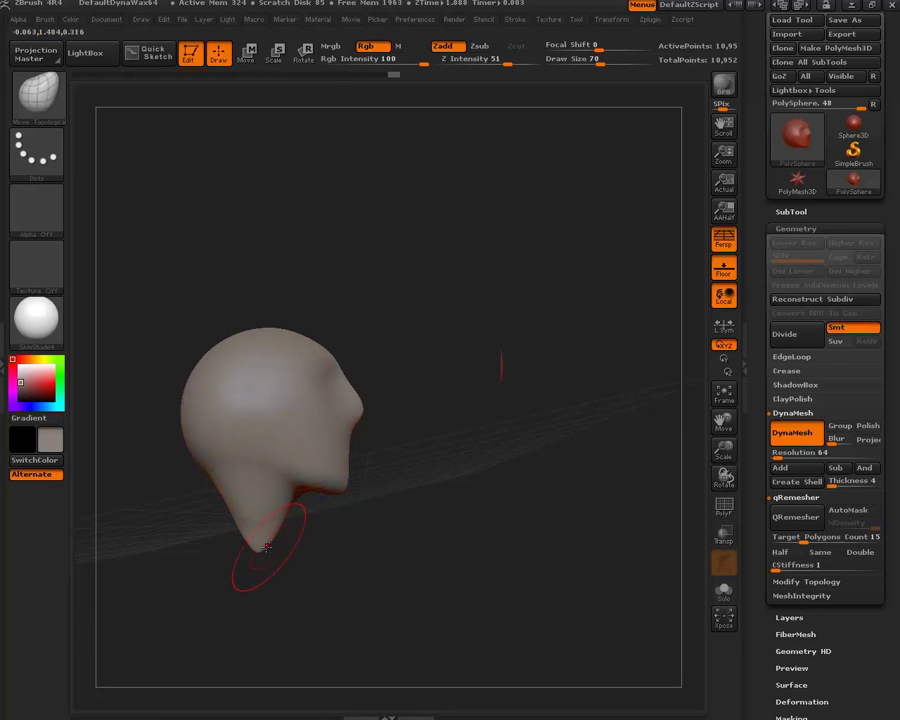
{"action": "mouse_move", "coordinate": [262, 545]}
{"action": "left_mouse_down"}
{"action": "mouse_move", "coordinate": [272, 565]}
{"action": "mouse_move", "coordinate": [270, 622]}
{"action": "mouse_move", "coordinate": [349, 565]}
{"action": "mouse_move", "coordinate": [361, 524]}
{"action": "mouse_move", "coordinate": [385, 545]}
{"action": "mouse_move", "coordinate": [383, 534]}
{"action": "mouse_move", "coordinate": [510, 448]}
{"action": "mouse_move", "coordinate": [487, 459]}
{"action": "mouse_move", "coordinate": [450, 446]}
{"action": "left_mouse_up"}
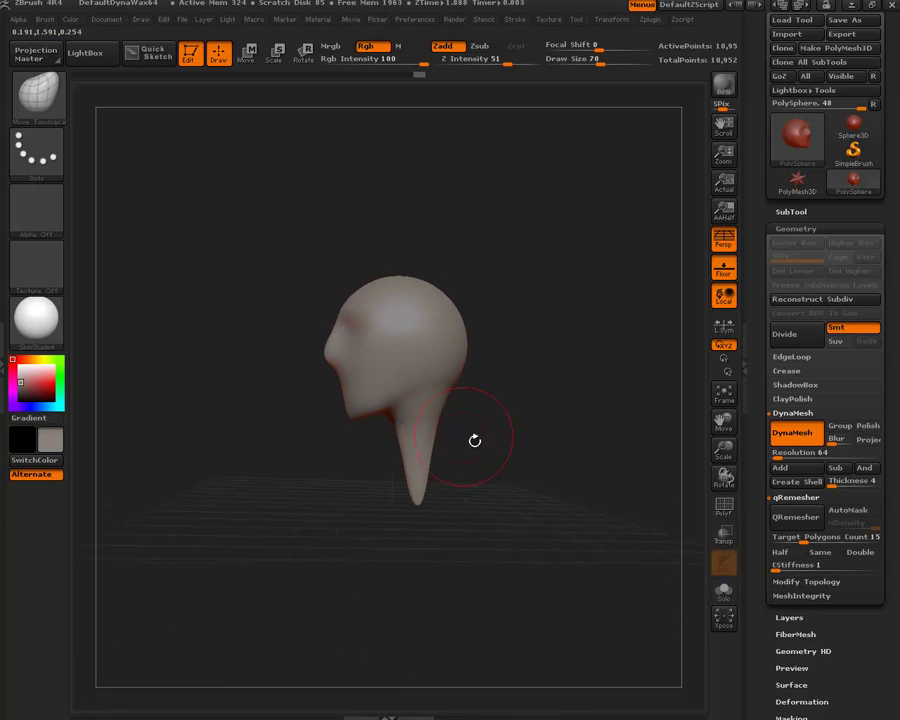
{"action": "left_click", "coordinate": [723, 507]}
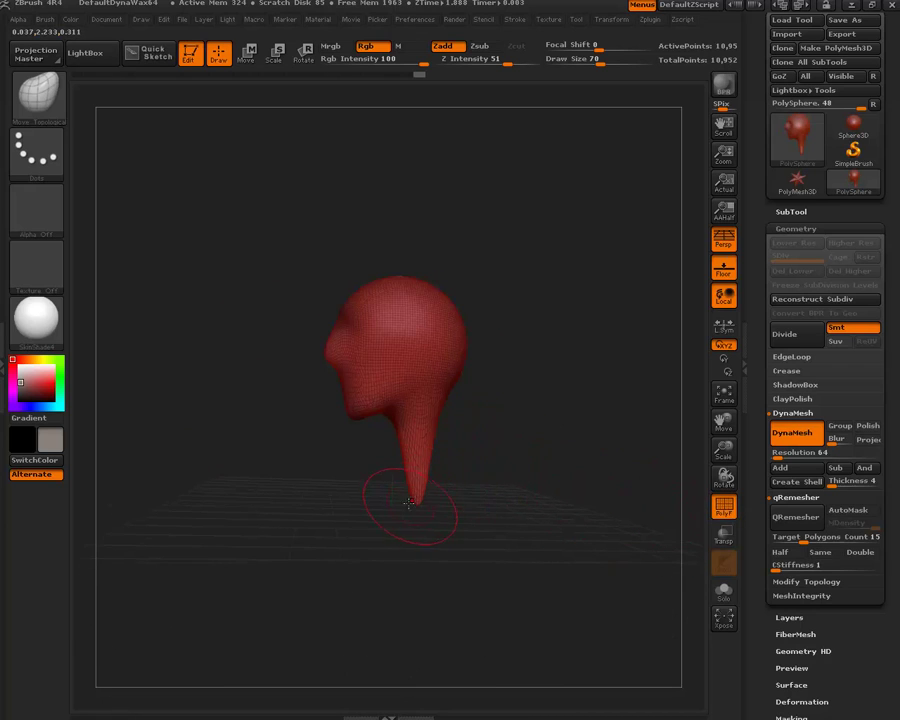
{"action": "left_click", "coordinate": [722, 507]}
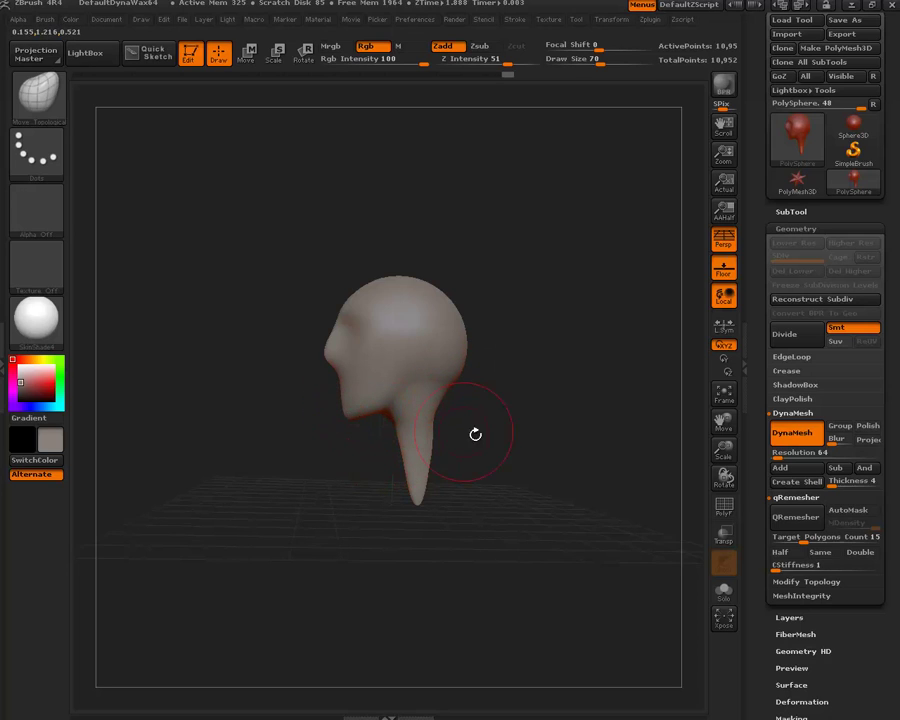
- Divide the head mesh twice and push in the back of the head
{"action": "left_click", "coordinate": [791, 338]}
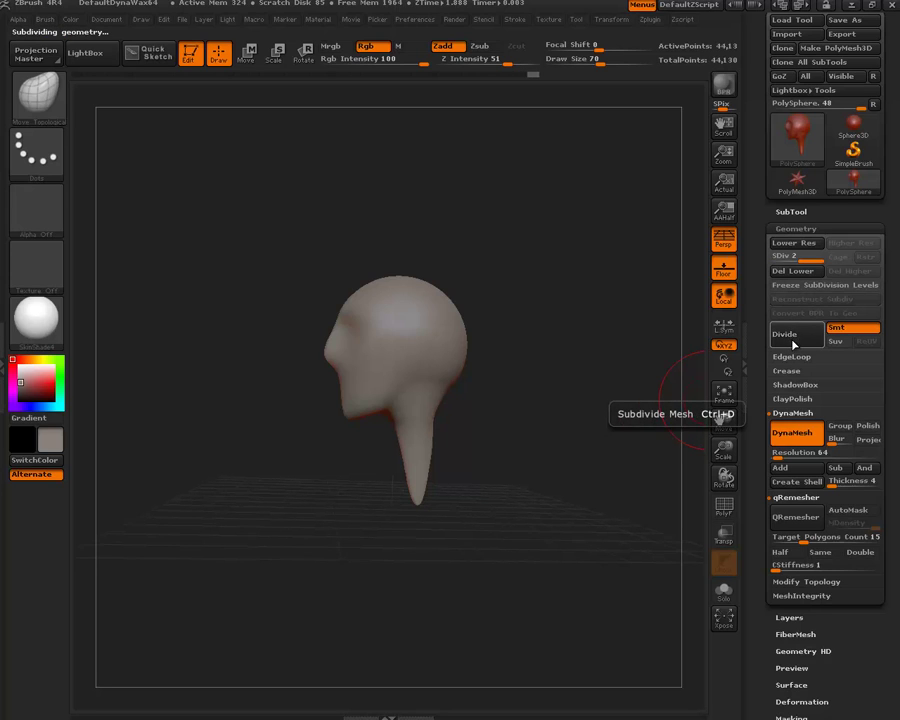
{"action": "left_click", "coordinate": [793, 344]}
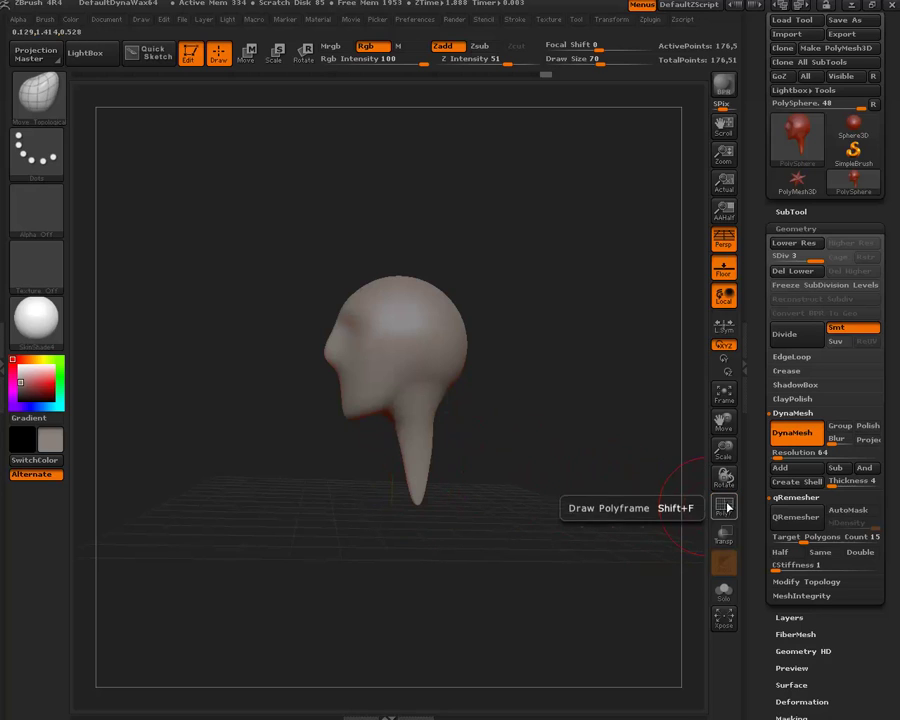
{"action": "mouse_move", "coordinate": [514, 378]}
{"action": "left_mouse_down"}
{"action": "mouse_move", "coordinate": [536, 380]}
{"action": "mouse_move", "coordinate": [522, 400]}
{"action": "left_mouse_up"}
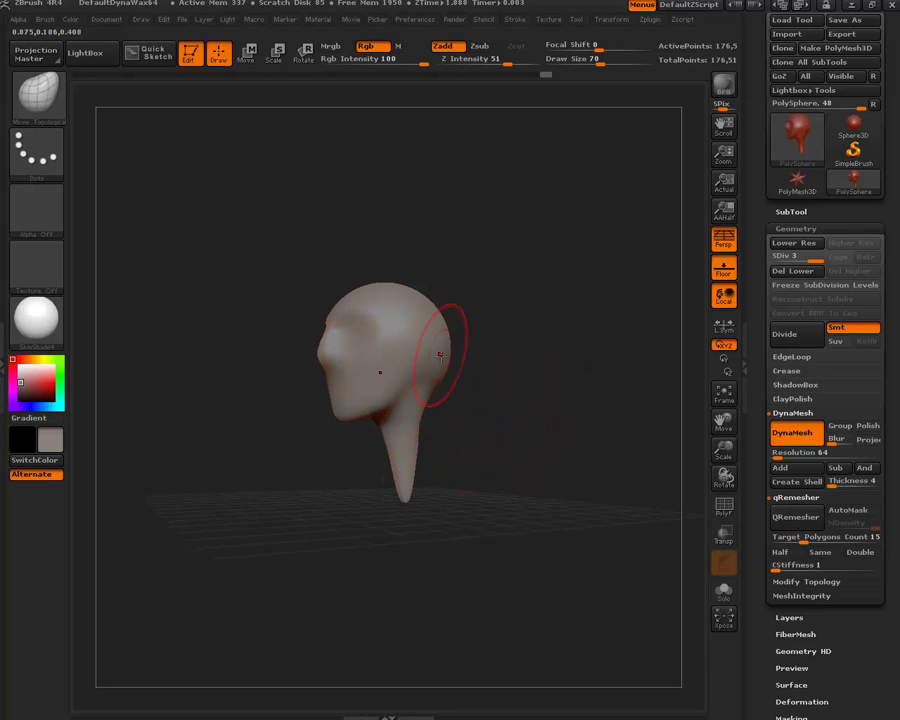
{"action": "left_click_drag", "start_coordinate": [440, 355], "coordinate": [460, 350]}
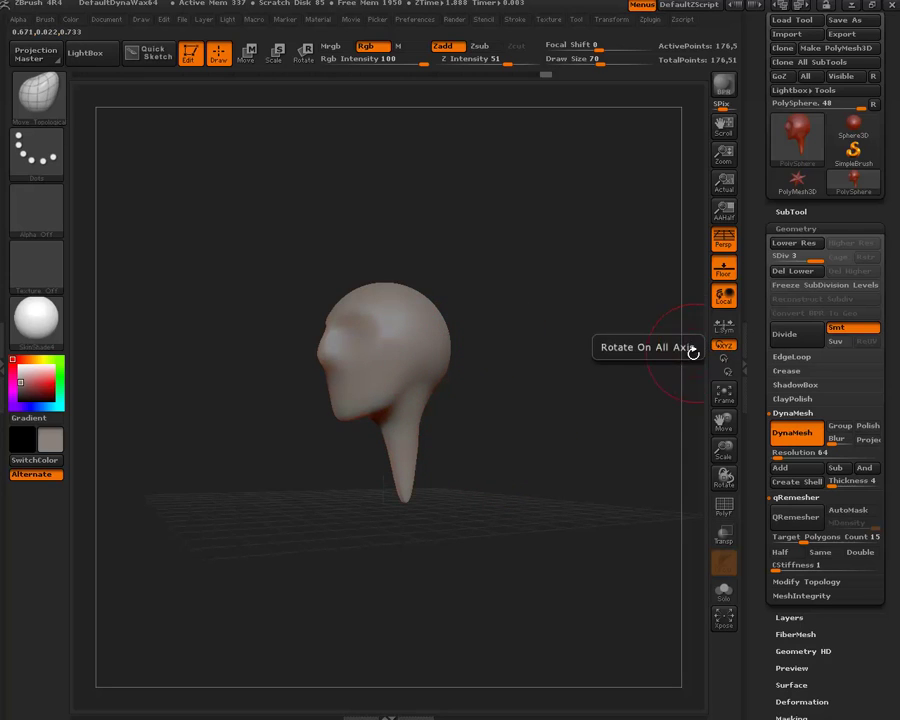
- Re-DynaMesh the subdivided head back to one level (~10.9k points) and check its wireframe
{"action": "key", "text": "shift+d"}
{"action": "key", "text": "ctrl"}
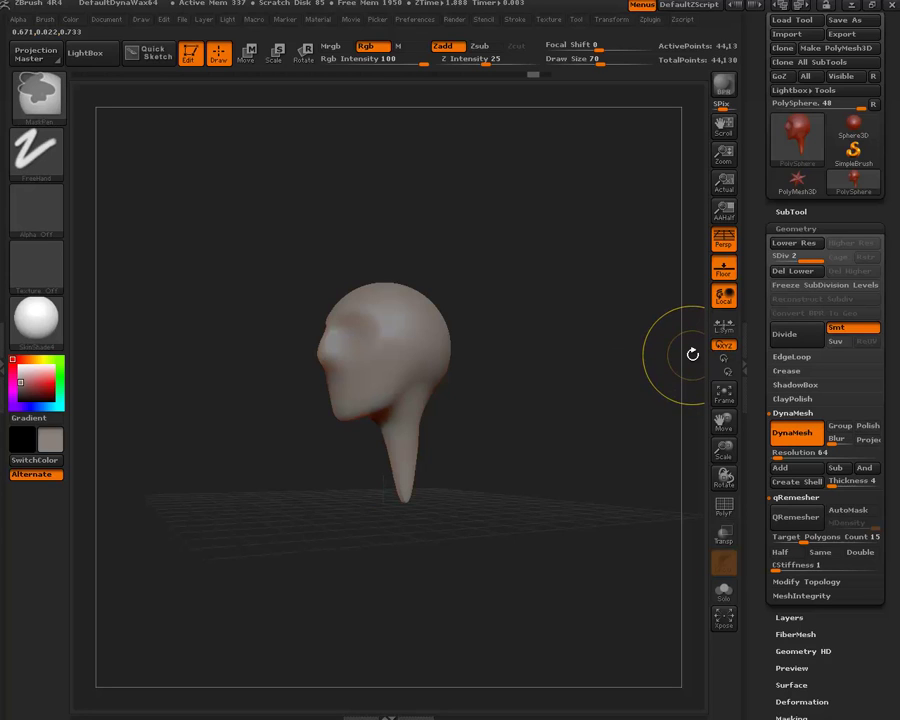
{"action": "left_click_drag", "start_coordinate": [692, 354], "coordinate": [688, 352], "text": "ctrl"}
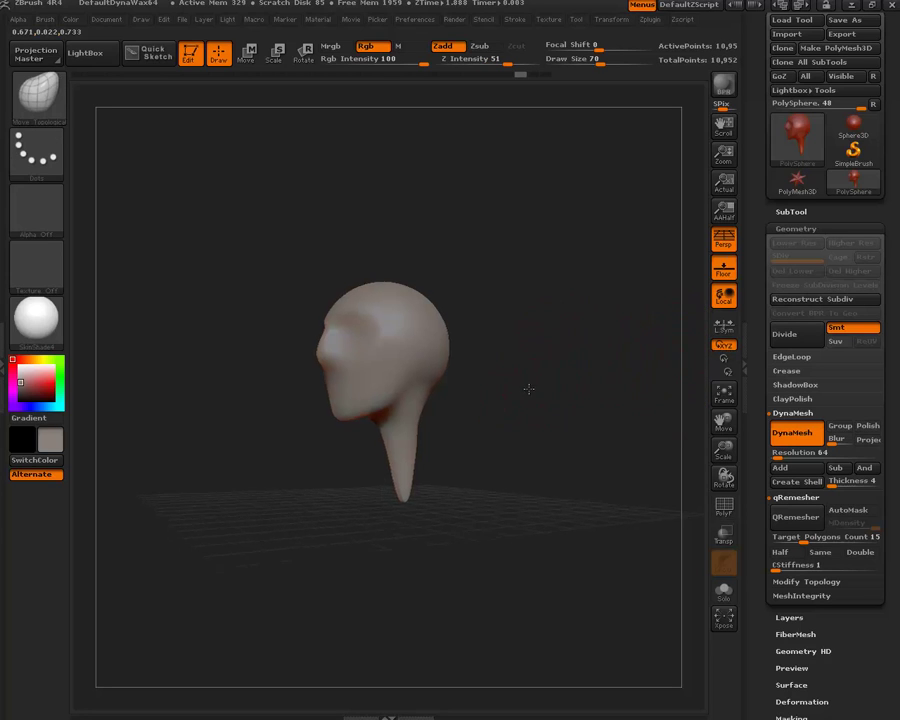
{"action": "left_click", "coordinate": [723, 507]}
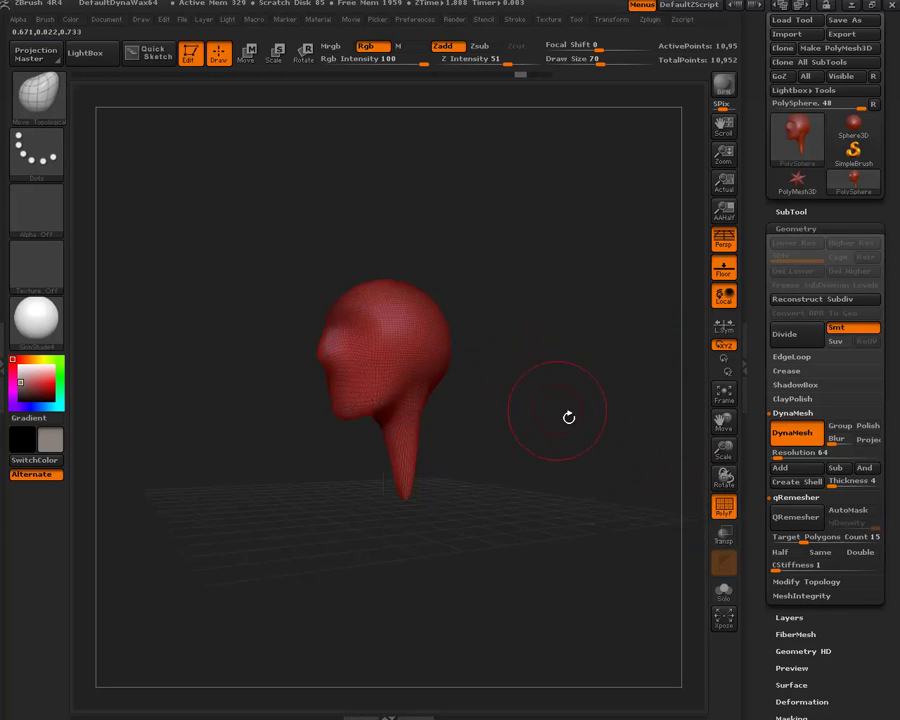
{"action": "left_click", "coordinate": [723, 507]}
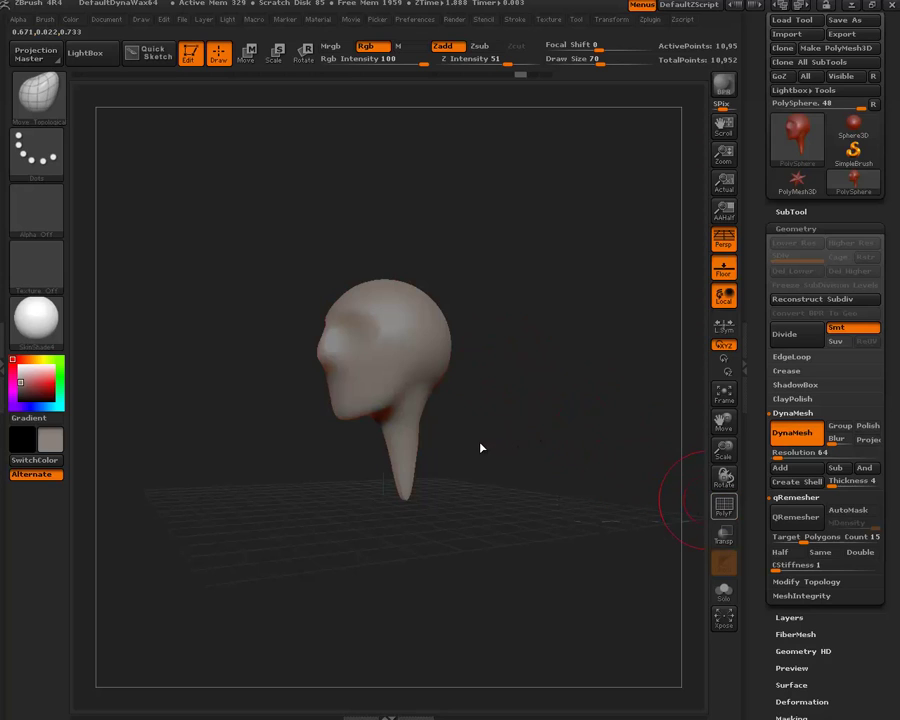
{"action": "key", "text": "shift+f"}
{"action": "mouse_move", "coordinate": [481, 448]}
{"action": "left_mouse_down"}
{"action": "mouse_move", "coordinate": [516, 432]}
{"action": "mouse_move", "coordinate": [466, 400]}
{"action": "mouse_move", "coordinate": [496, 394]}
{"action": "mouse_move", "coordinate": [562, 457]}
{"action": "left_mouse_up"}
- Turn the head slightly and show PolyF to inspect the even ~10,952-point DynaMesh topology
{"action": "left_click", "coordinate": [723, 507]}
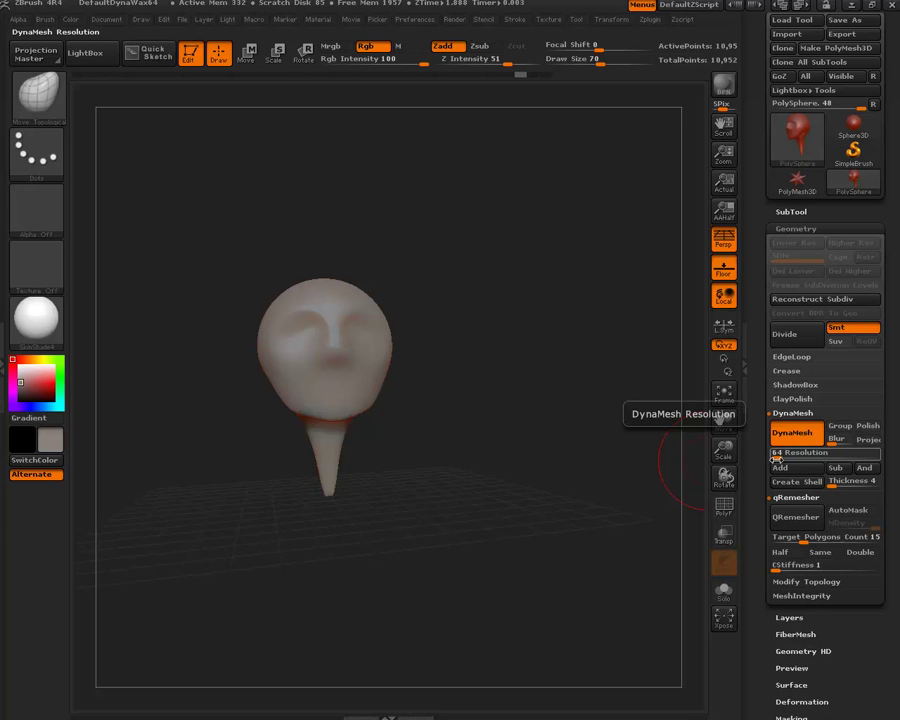
{"action": "mouse_move", "coordinate": [448, 406]}
{"action": "left_mouse_down"}
{"action": "mouse_move", "coordinate": [486, 406]}
{"action": "mouse_move", "coordinate": [446, 417]}
{"action": "mouse_move", "coordinate": [480, 420]}
{"action": "mouse_move", "coordinate": [524, 444]}
{"action": "mouse_move", "coordinate": [507, 446]}
{"action": "left_mouse_up"}
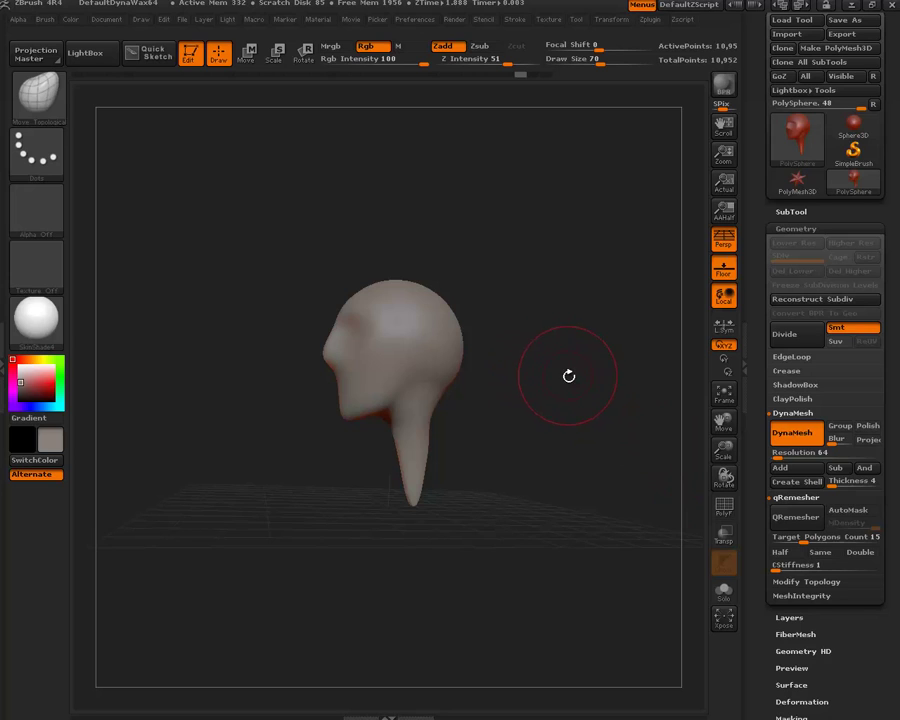
{"action": "key", "text": "ctrl"}
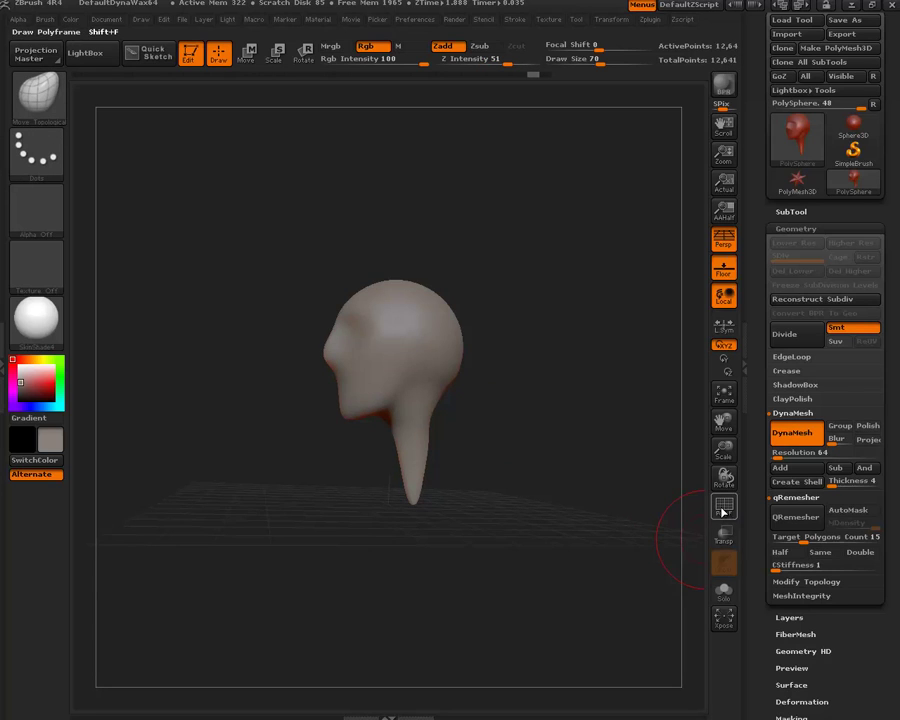
{"action": "left_click", "coordinate": [723, 508]}
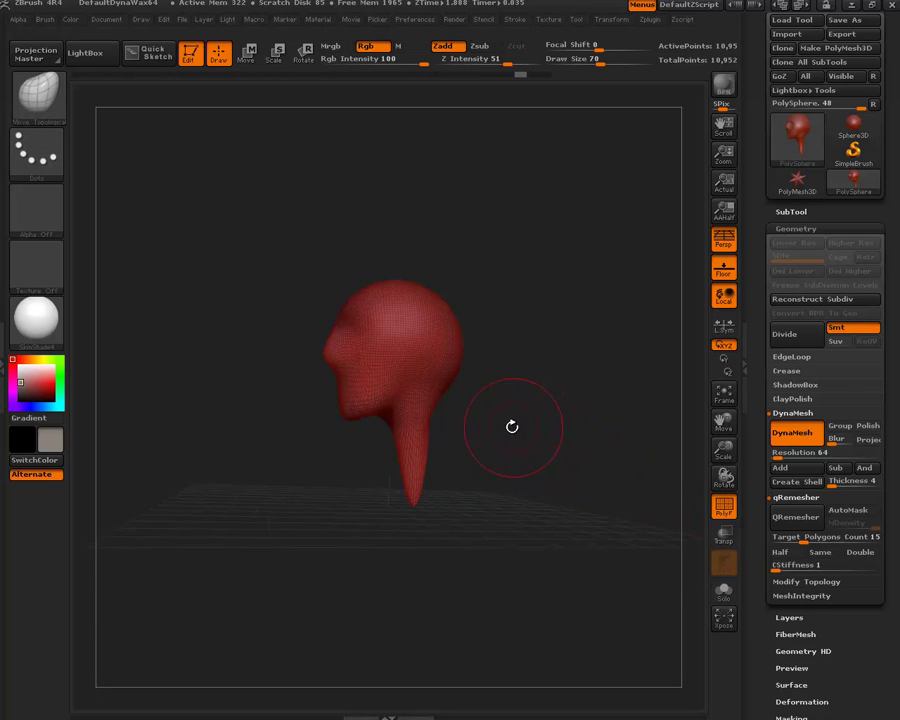
- Re-DynaMesh the head-and-neck sculpt twice, leaving a short rounded neck stump at about 12,641 points
{"action": "mouse_move", "coordinate": [520, 424]}
{"action": "left_mouse_down"}
{"action": "mouse_move", "coordinate": [515, 438]}
{"action": "mouse_move", "coordinate": [593, 513]}
{"action": "mouse_move", "coordinate": [527, 451]}
{"action": "mouse_move", "coordinate": [586, 594]}
{"action": "mouse_move", "coordinate": [618, 506]}
{"action": "mouse_move", "coordinate": [522, 432]}
{"action": "mouse_move", "coordinate": [532, 426]}
{"action": "left_mouse_up"}
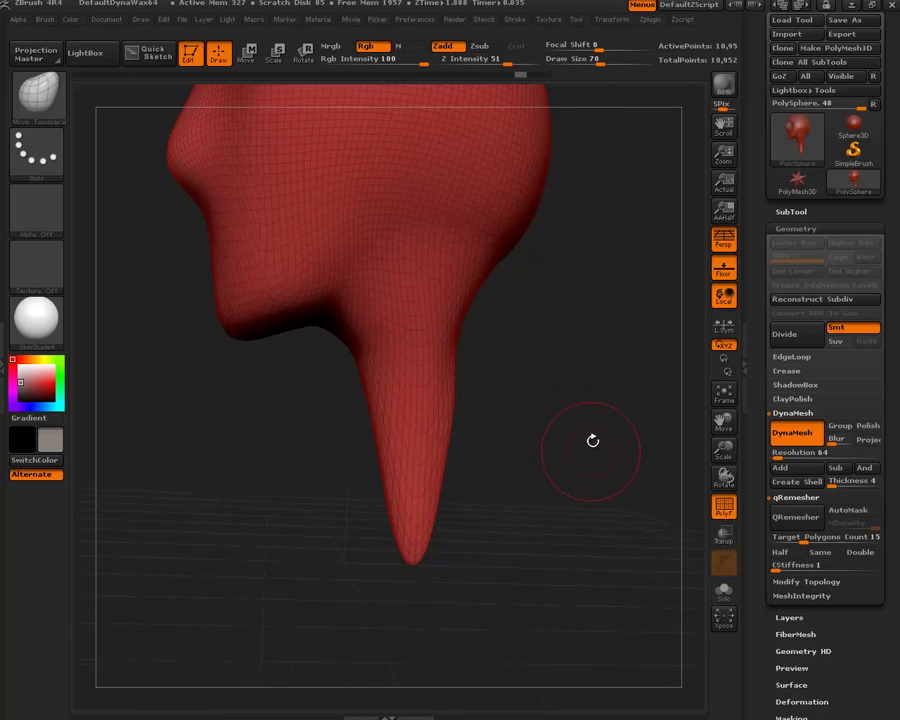
{"action": "key", "text": "ctrl"}
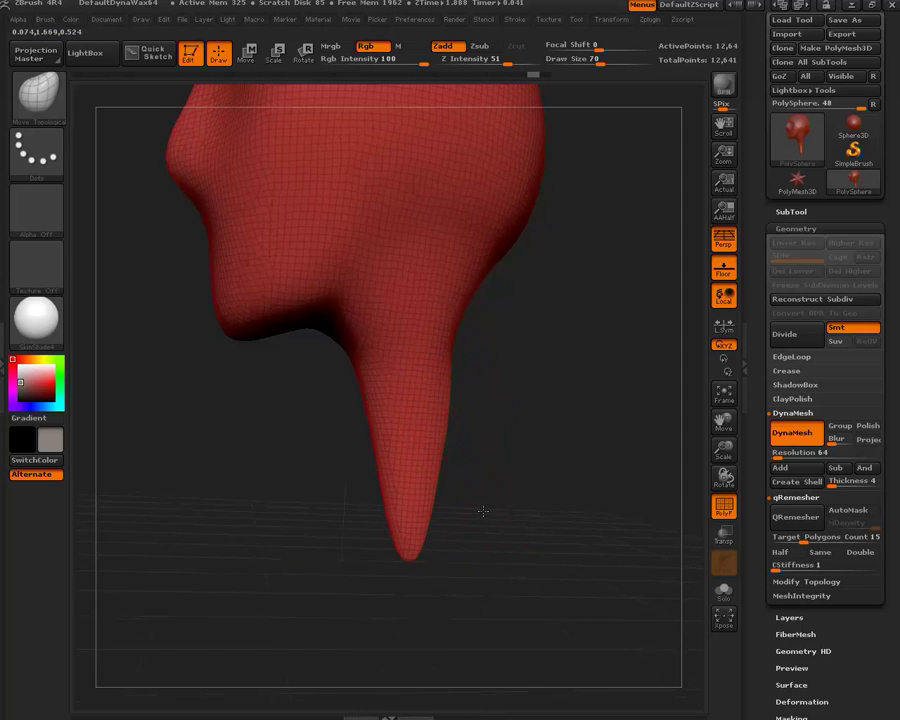
{"action": "left_click_drag", "start_coordinate": [472, 508], "coordinate": [440, 528], "text": "ctrl"}
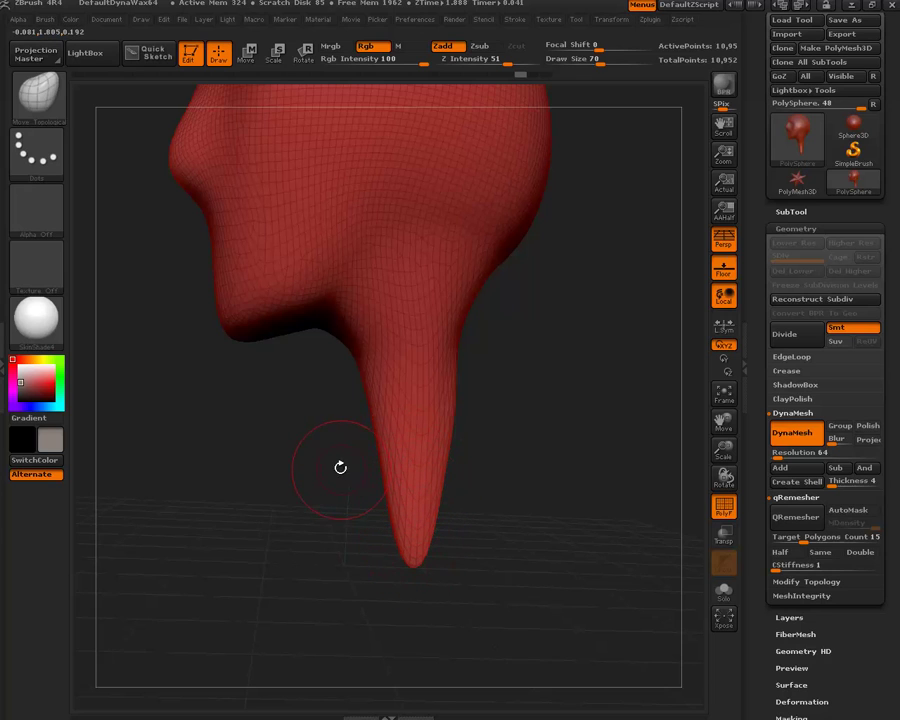
{"action": "left_click_drag", "start_coordinate": [340, 467], "coordinate": [378, 463]}
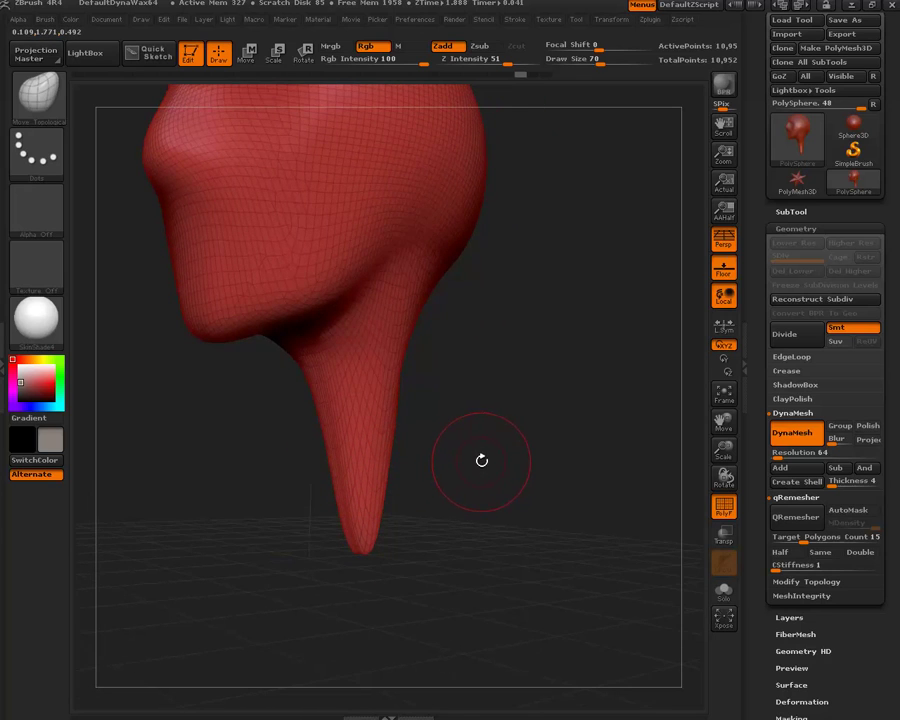
{"action": "left_click_drag", "start_coordinate": [480, 438], "coordinate": [521, 470], "text": "ctrl"}
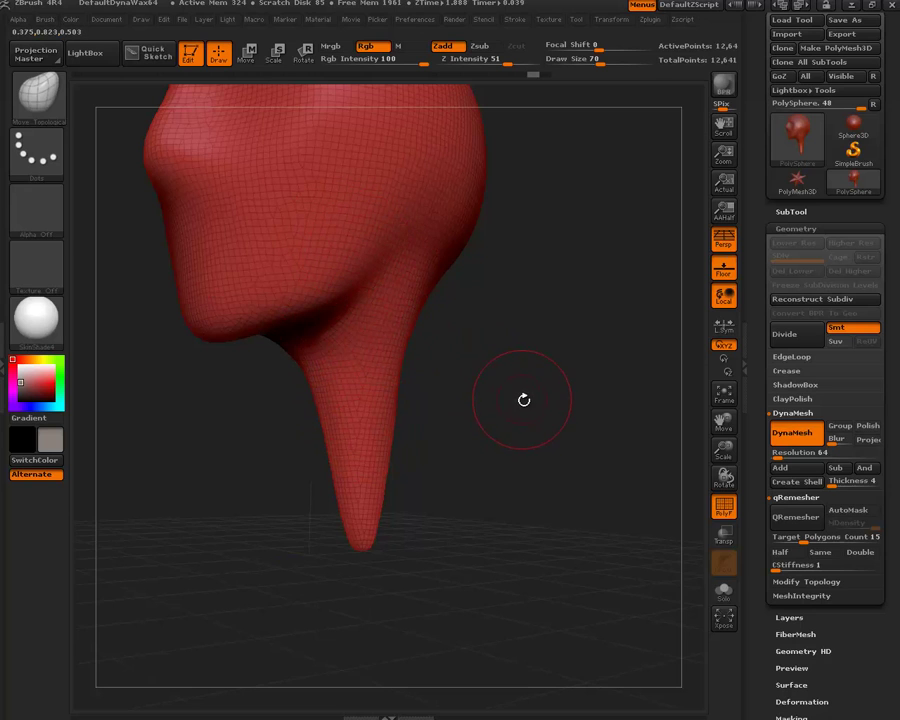
{"action": "mouse_move", "coordinate": [524, 400]}
{"action": "left_mouse_down"}
{"action": "mouse_move", "coordinate": [556, 481]}
{"action": "mouse_move", "coordinate": [512, 440]}
{"action": "mouse_move", "coordinate": [460, 432]}
{"action": "mouse_move", "coordinate": [544, 436]}
{"action": "mouse_move", "coordinate": [464, 424]}
{"action": "mouse_move", "coordinate": [526, 468]}
{"action": "mouse_move", "coordinate": [492, 440]}
{"action": "mouse_move", "coordinate": [495, 420]}
{"action": "mouse_move", "coordinate": [494, 446]}
{"action": "mouse_move", "coordinate": [373, 458]}
{"action": "left_mouse_up"}
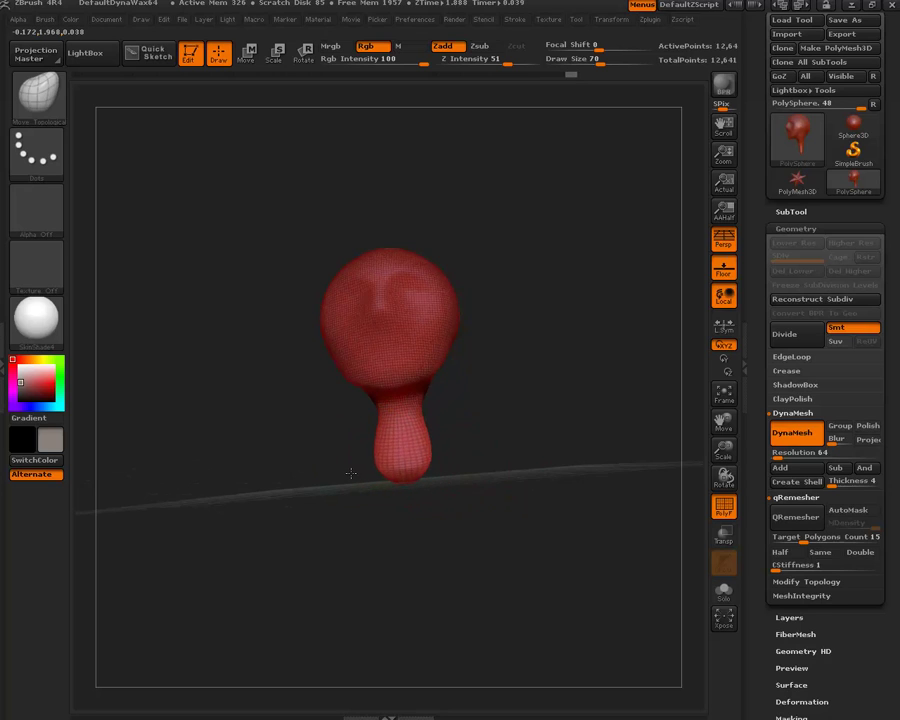
- Widen the neck base outward with the Move brush and re-DynaMesh the reshaped sculpt
{"action": "left_click_drag", "start_coordinate": [305, 438], "coordinate": [341, 478]}
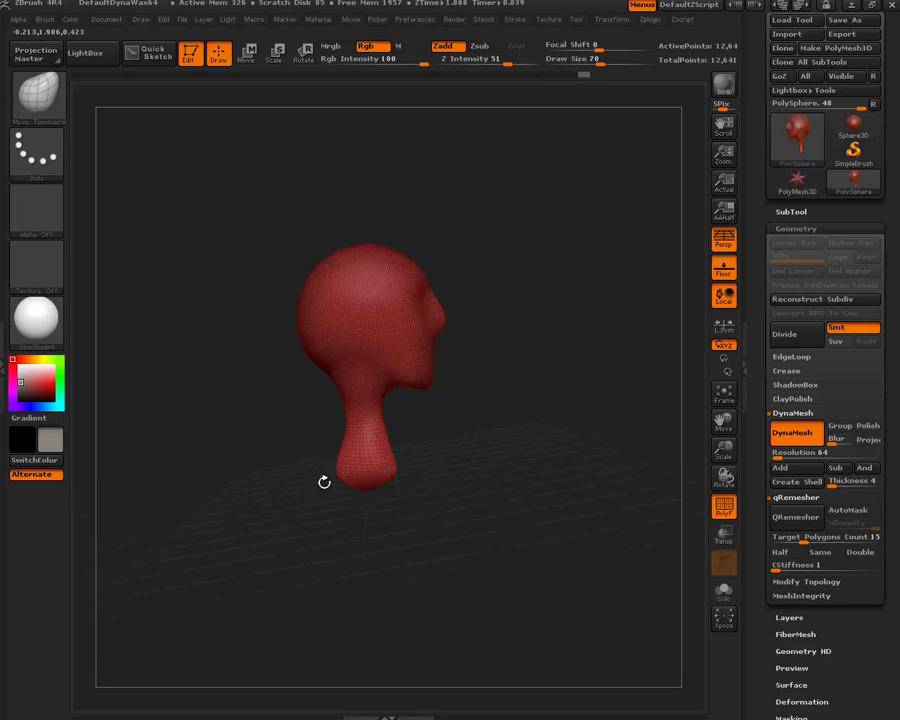
{"action": "left_click_drag", "start_coordinate": [410, 512], "coordinate": [447, 494]}
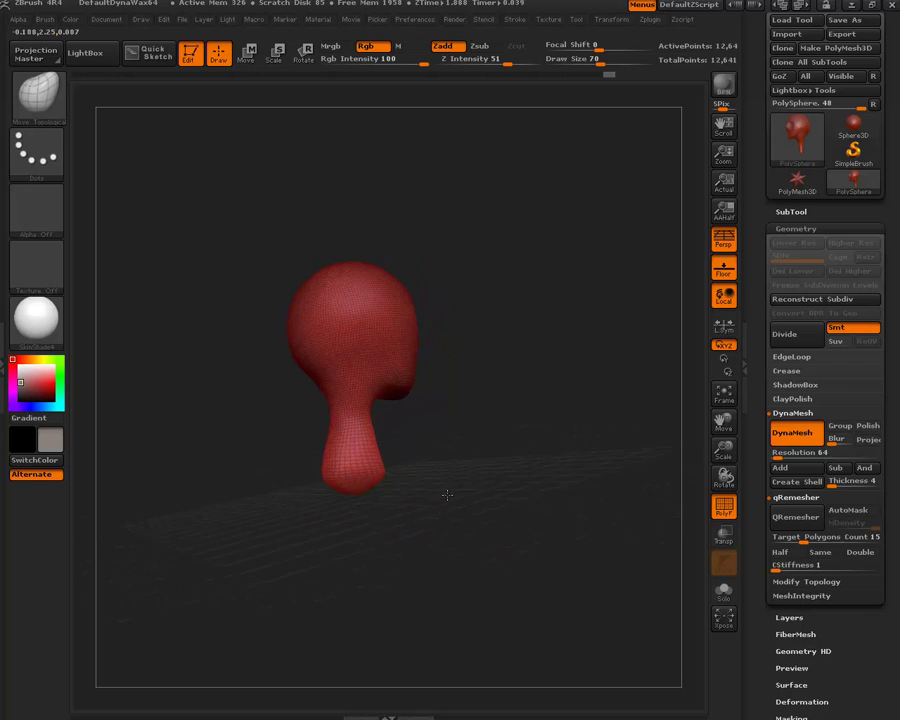
{"action": "mouse_move", "coordinate": [366, 478]}
{"action": "left_mouse_down"}
{"action": "mouse_move", "coordinate": [390, 472]}
{"action": "mouse_move", "coordinate": [337, 455]}
{"action": "mouse_move", "coordinate": [401, 476]}
{"action": "mouse_move", "coordinate": [432, 464]}
{"action": "mouse_move", "coordinate": [372, 462]}
{"action": "left_mouse_up"}
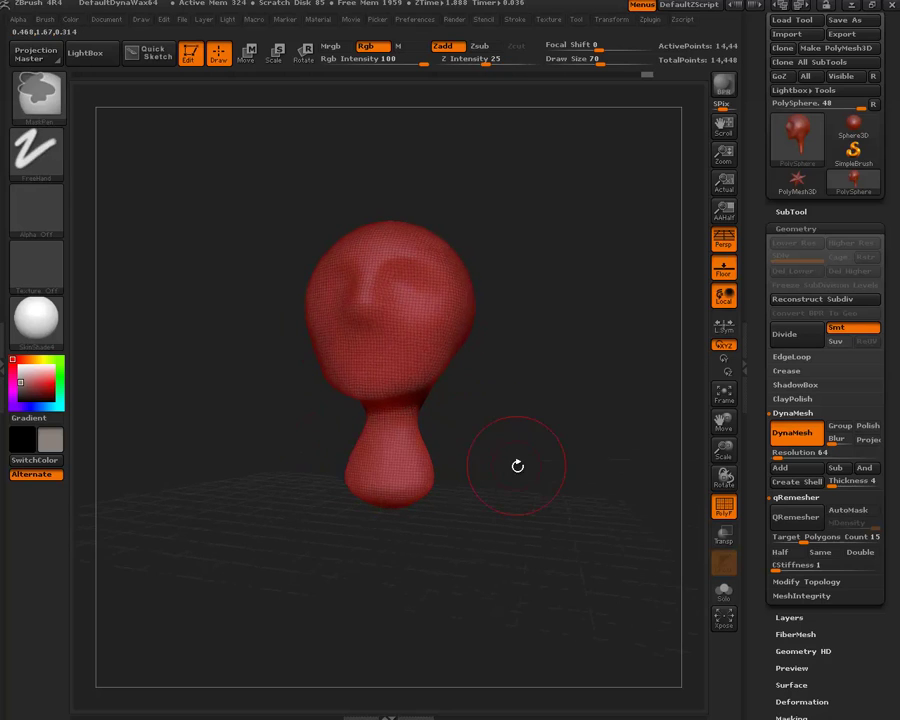
{"action": "mouse_move", "coordinate": [516, 464]}
{"action": "left_mouse_down"}
{"action": "mouse_move", "coordinate": [488, 456]}
{"action": "mouse_move", "coordinate": [450, 486]}
{"action": "mouse_move", "coordinate": [445, 478]}
{"action": "left_mouse_up"}
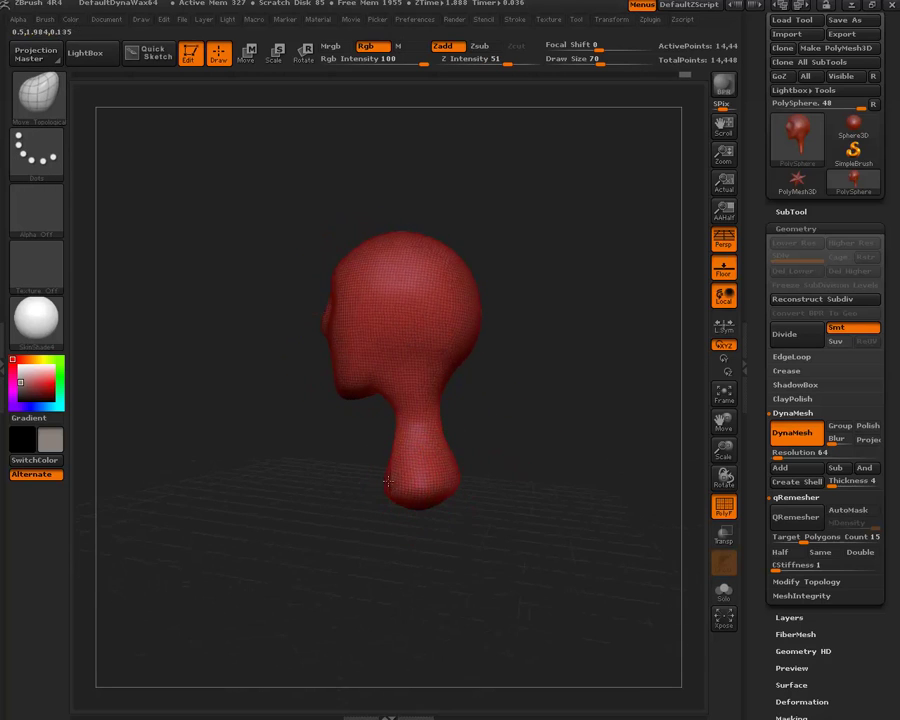
{"action": "mouse_move", "coordinate": [474, 534]}
{"action": "left_mouse_down"}
{"action": "mouse_move", "coordinate": [418, 518]}
{"action": "mouse_move", "coordinate": [414, 550]}
{"action": "mouse_move", "coordinate": [366, 567]}
{"action": "left_mouse_up"}
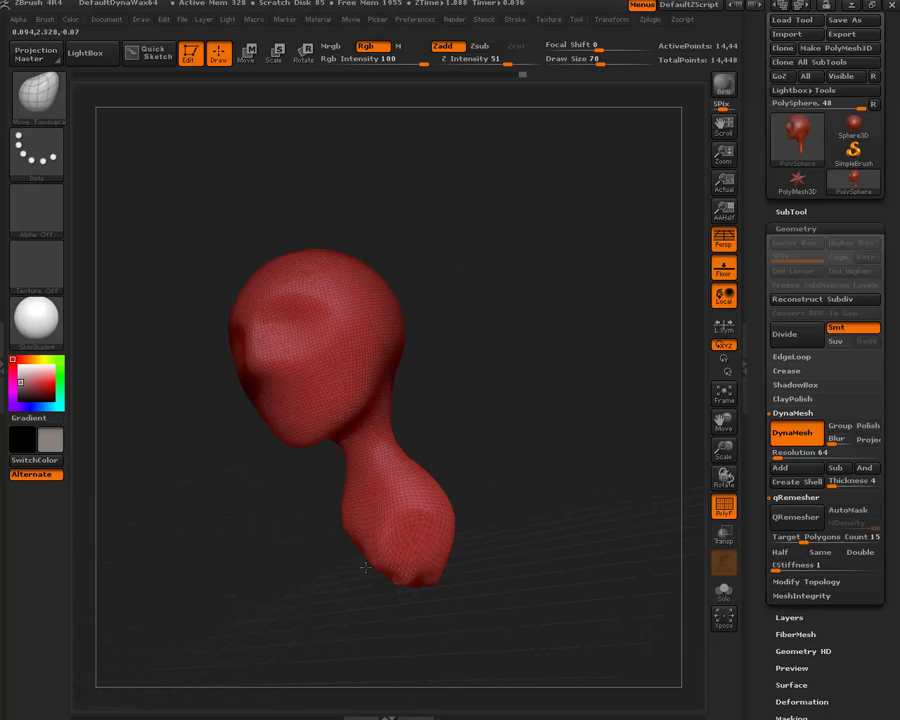
{"action": "left_click_drag", "start_coordinate": [480, 511], "coordinate": [452, 567]}
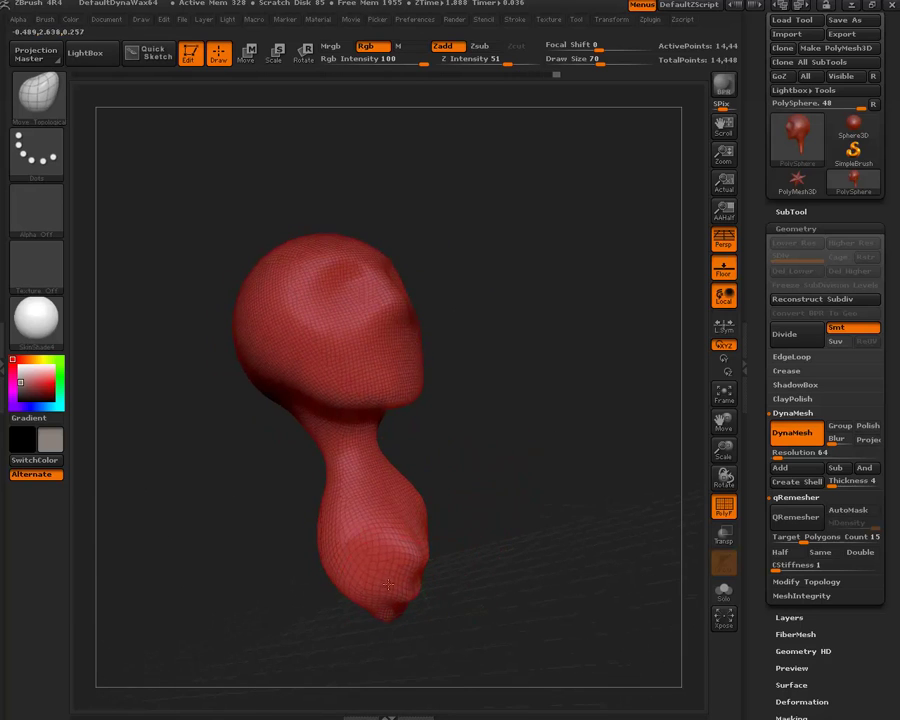
{"action": "mouse_move", "coordinate": [388, 584]}
{"action": "left_mouse_down"}
{"action": "mouse_move", "coordinate": [482, 518]}
{"action": "mouse_move", "coordinate": [404, 585]}
{"action": "left_mouse_up"}
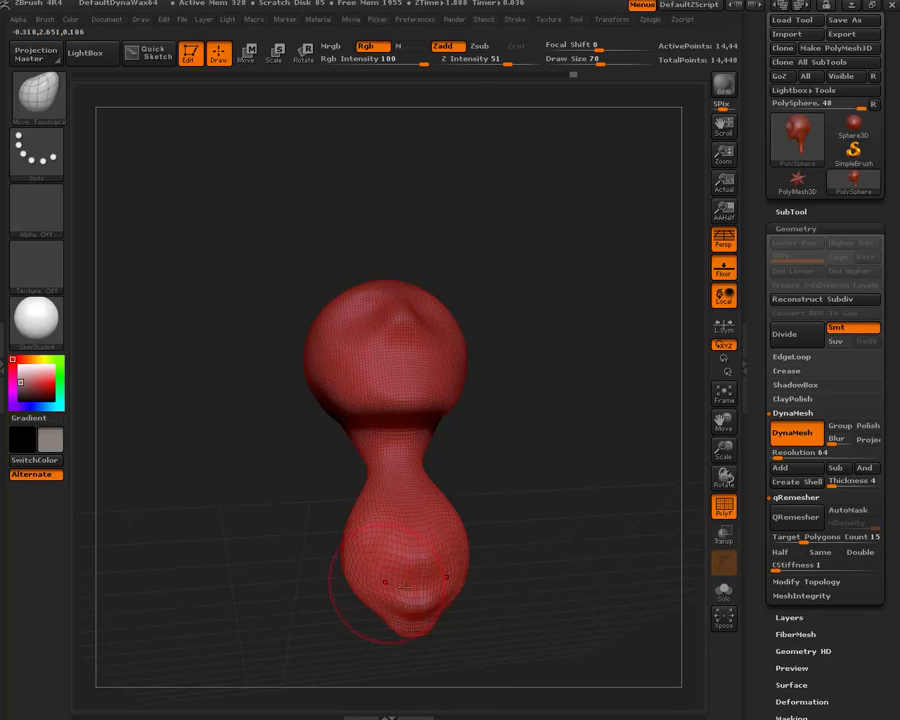
{"action": "mouse_move", "coordinate": [566, 468]}
{"action": "left_mouse_down", "text": "ctrl"}
{"action": "mouse_move", "coordinate": [570, 510]}
{"action": "mouse_move", "coordinate": [543, 508]}
{"action": "mouse_move", "coordinate": [481, 591]}
{"action": "mouse_move", "coordinate": [510, 498]}
{"action": "mouse_move", "coordinate": [422, 510]}
{"action": "left_mouse_up", "text": "ctrl"}
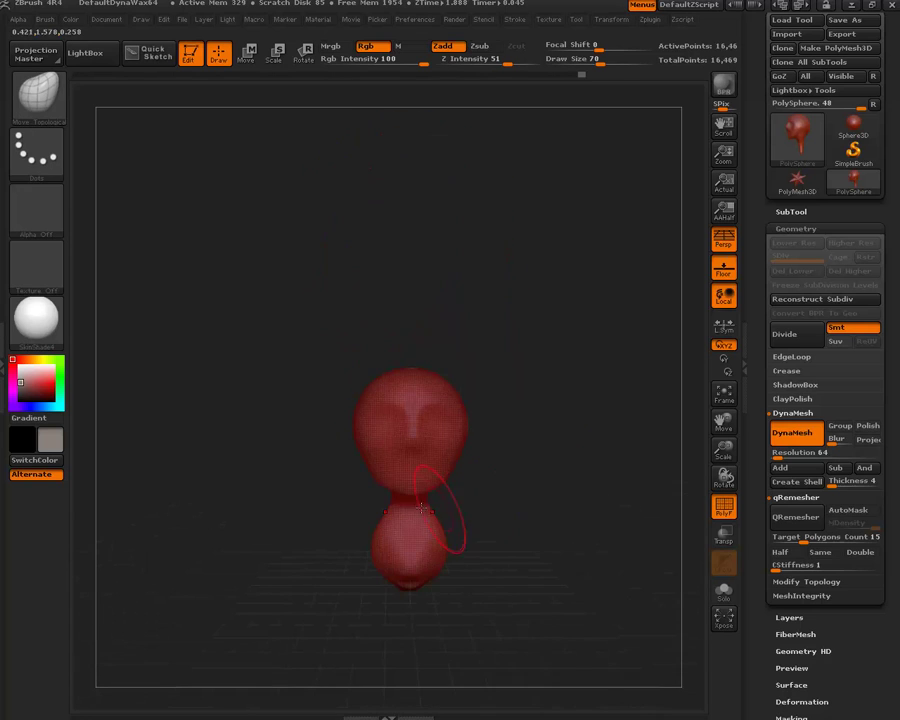
- Inspect the bust, undo a trial pull on the lower bulb, and remesh it to about 18,971 points
{"action": "mouse_move", "coordinate": [494, 567]}
{"action": "left_mouse_down", "text": "alt"}
{"action": "mouse_move", "coordinate": [510, 426]}
{"action": "mouse_move", "coordinate": [522, 543]}
{"action": "mouse_move", "coordinate": [482, 482]}
{"action": "mouse_move", "coordinate": [385, 450]}
{"action": "mouse_move", "coordinate": [406, 469]}
{"action": "mouse_move", "coordinate": [375, 450]}
{"action": "mouse_move", "coordinate": [383, 395]}
{"action": "mouse_move", "coordinate": [329, 378]}
{"action": "mouse_move", "coordinate": [351, 400]}
{"action": "mouse_move", "coordinate": [319, 402]}
{"action": "mouse_move", "coordinate": [357, 484]}
{"action": "mouse_move", "coordinate": [300, 488]}
{"action": "mouse_move", "coordinate": [346, 500]}
{"action": "mouse_move", "coordinate": [333, 499]}
{"action": "left_mouse_up", "text": "alt"}
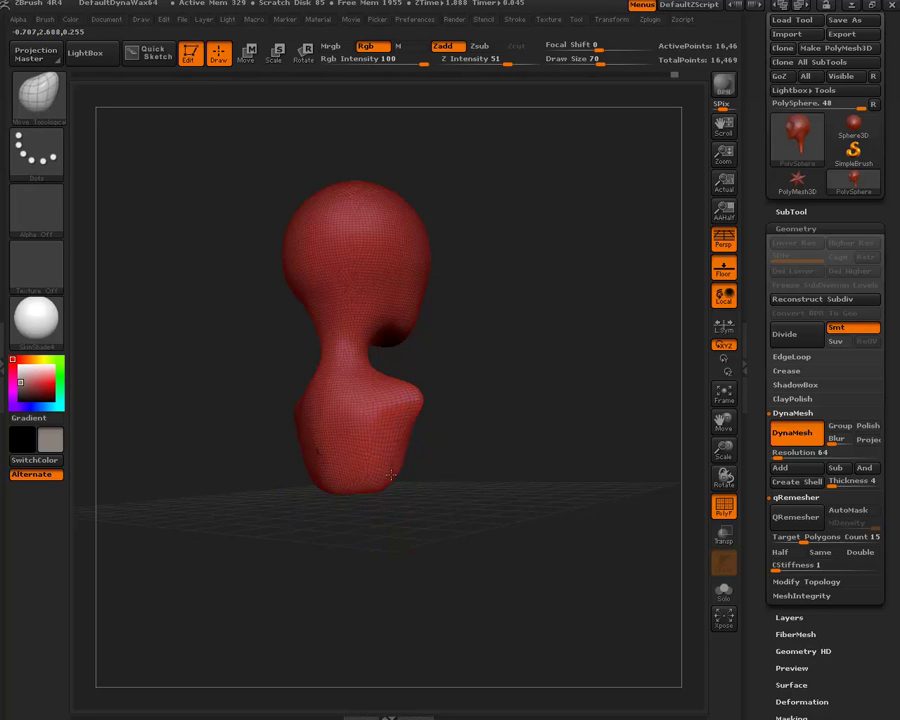
{"action": "left_click_drag", "start_coordinate": [433, 495], "coordinate": [422, 498]}
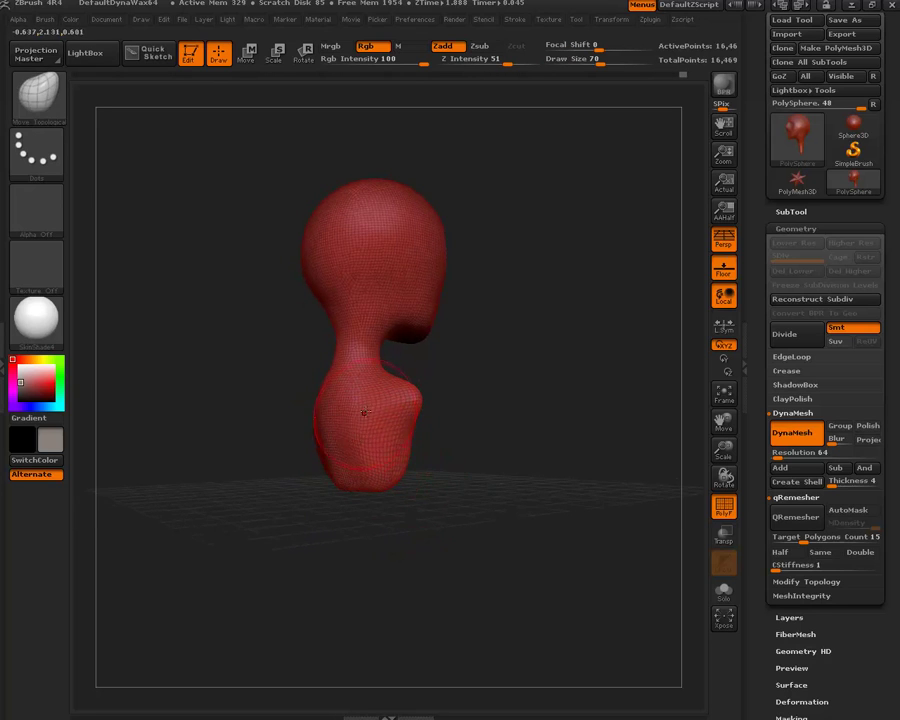
{"action": "left_click_drag", "start_coordinate": [293, 410], "coordinate": [350, 435]}
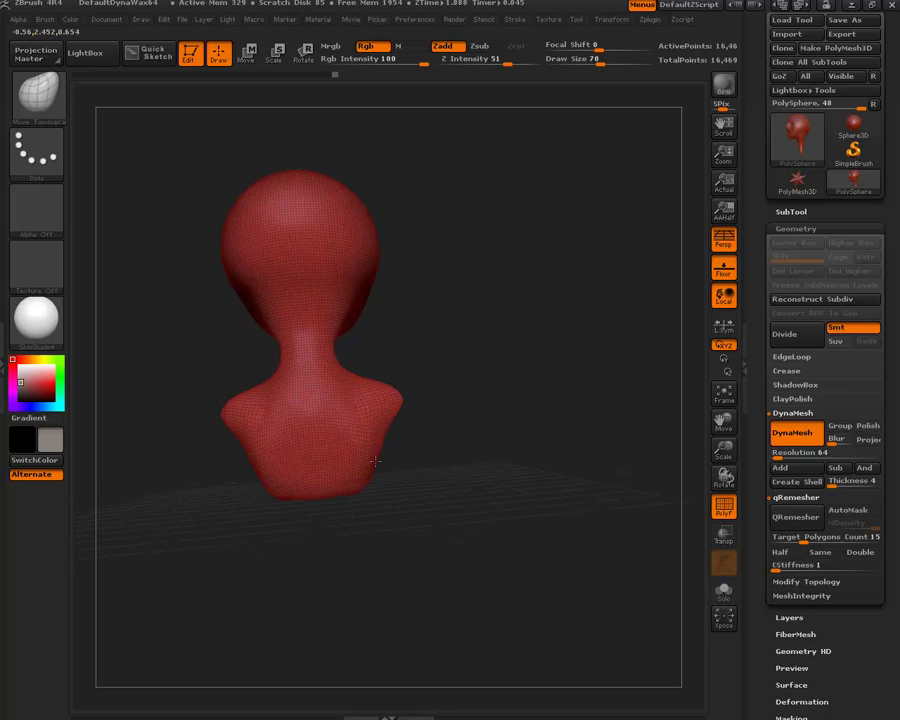
{"action": "mouse_move", "coordinate": [251, 372]}
{"action": "left_mouse_down"}
{"action": "mouse_move", "coordinate": [255, 351]}
{"action": "mouse_move", "coordinate": [285, 415]}
{"action": "left_mouse_up"}
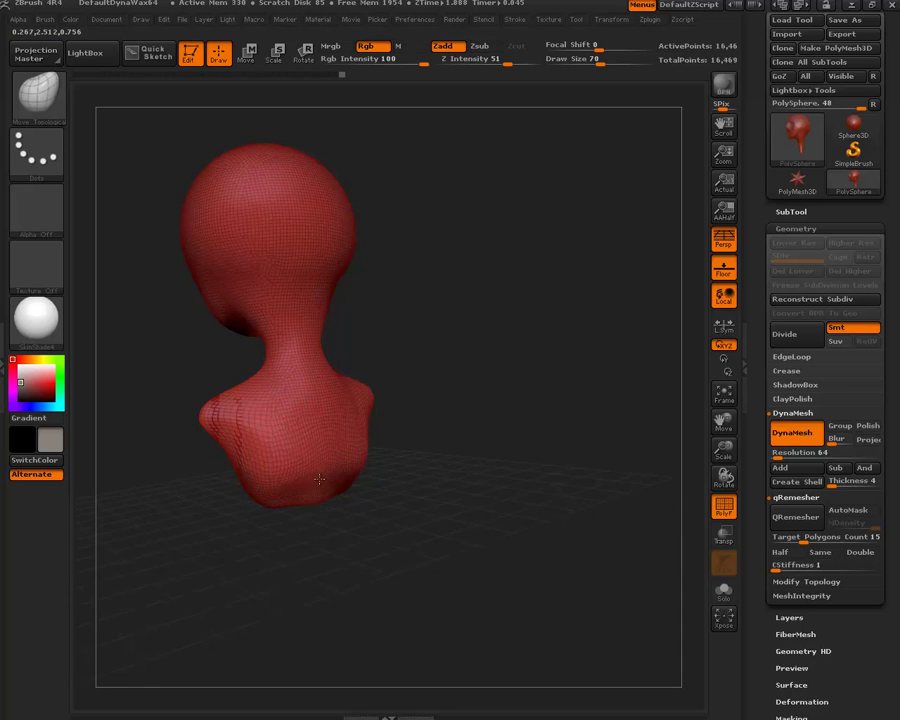
{"action": "mouse_move", "coordinate": [476, 514]}
{"action": "left_mouse_down"}
{"action": "mouse_move", "coordinate": [510, 539]}
{"action": "mouse_move", "coordinate": [478, 522]}
{"action": "mouse_move", "coordinate": [499, 528]}
{"action": "mouse_move", "coordinate": [408, 514]}
{"action": "left_mouse_up"}
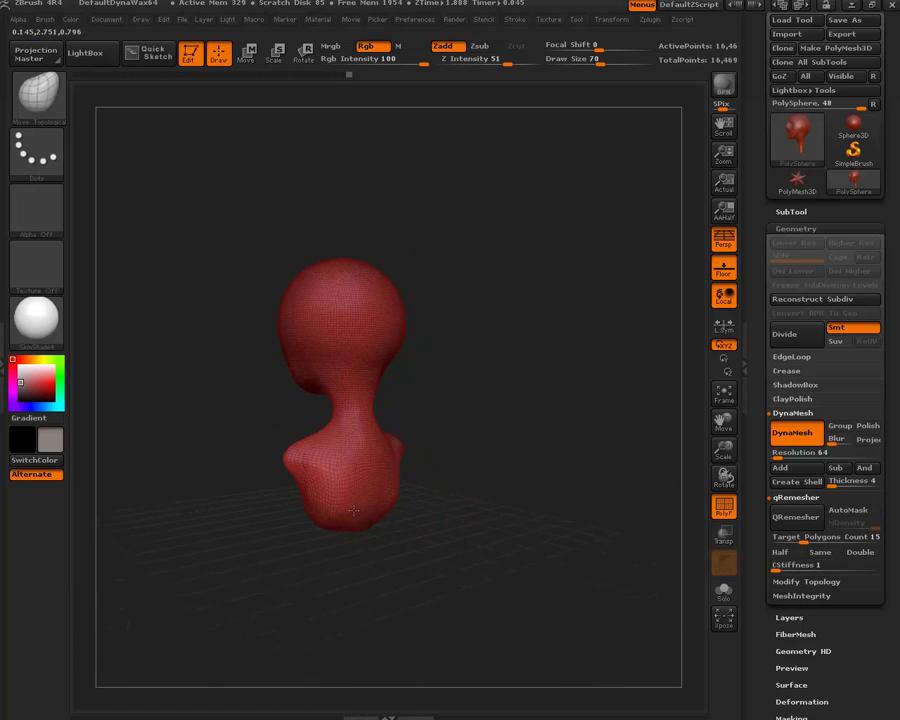
{"action": "mouse_move", "coordinate": [311, 466]}
{"action": "left_mouse_down"}
{"action": "mouse_move", "coordinate": [440, 538]}
{"action": "mouse_move", "coordinate": [300, 485]}
{"action": "left_mouse_up"}
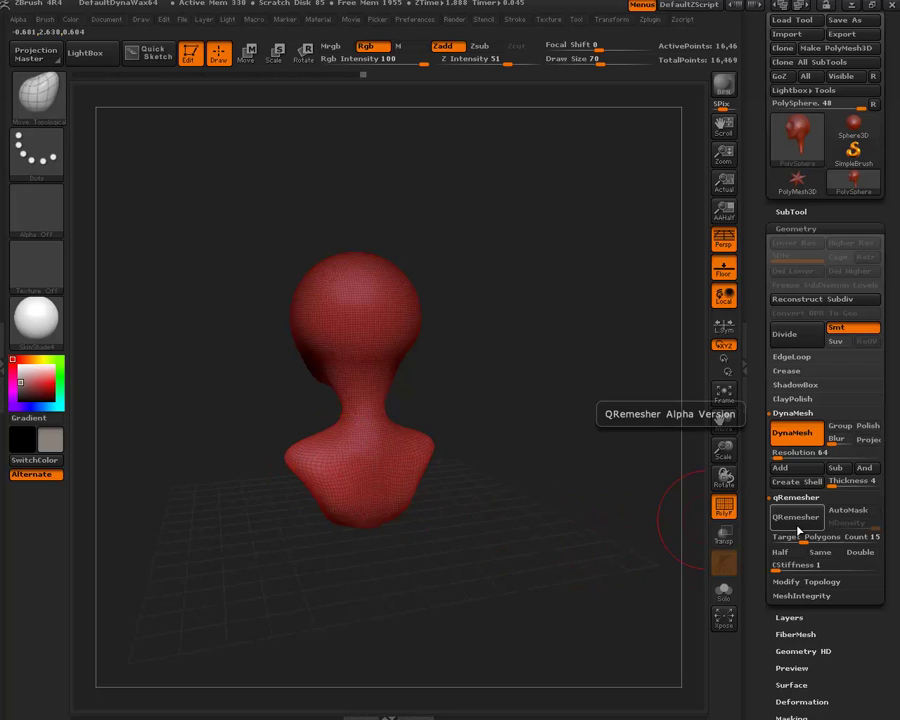
{"action": "mouse_move", "coordinate": [580, 490]}
{"action": "left_mouse_down"}
{"action": "mouse_move", "coordinate": [522, 457]}
{"action": "mouse_move", "coordinate": [541, 438]}
{"action": "left_mouse_up"}
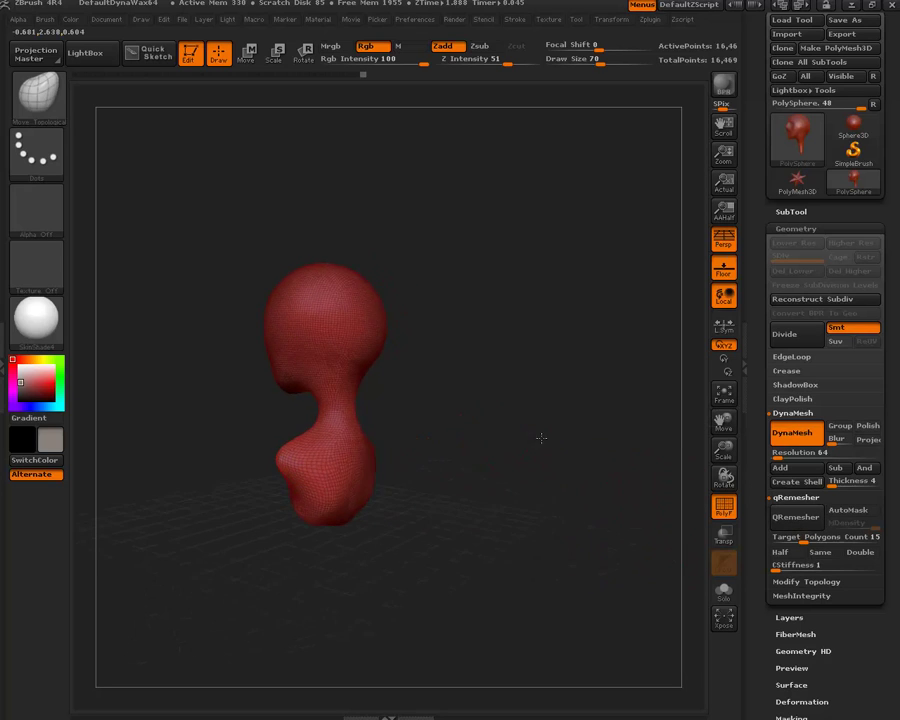
{"action": "left_click_drag", "start_coordinate": [424, 508], "coordinate": [402, 490]}
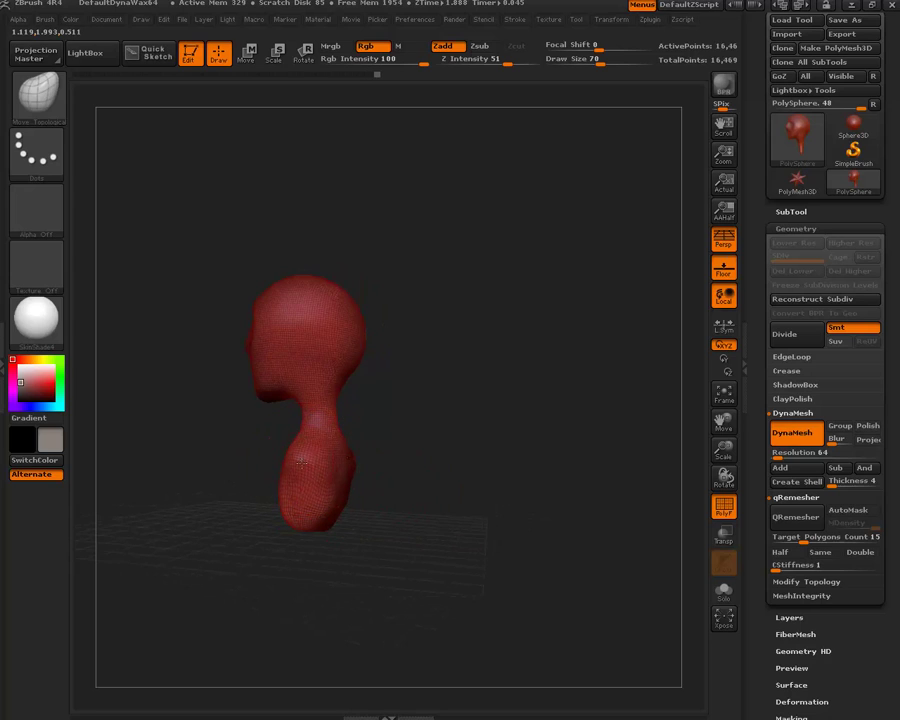
{"action": "left_click_drag", "start_coordinate": [300, 462], "coordinate": [324, 505]}
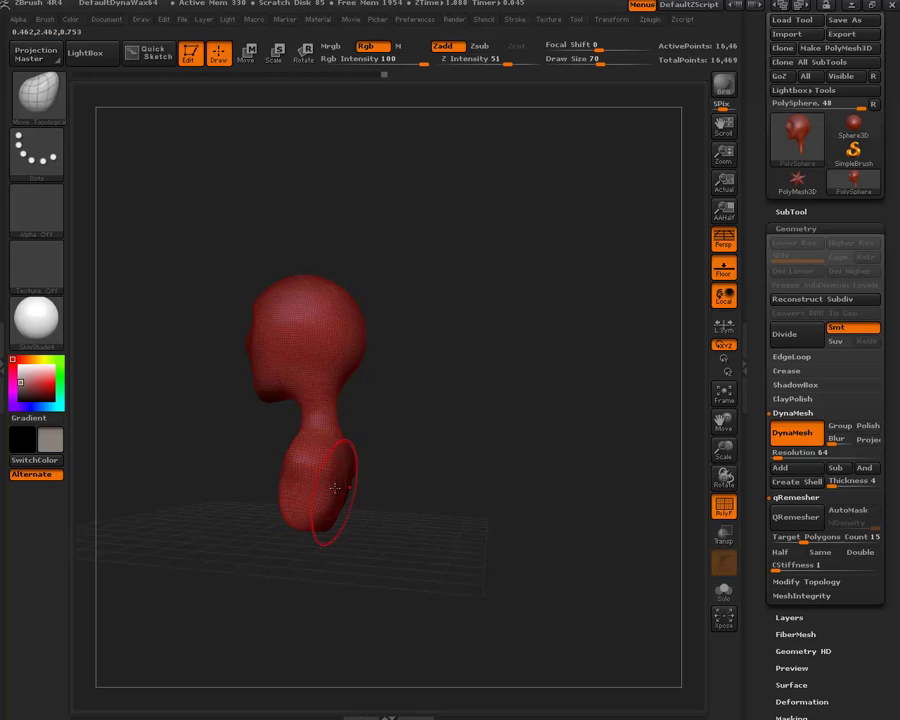
{"action": "key", "text": "ctrl+z"}
{"action": "key", "text": "ctrl+z"}
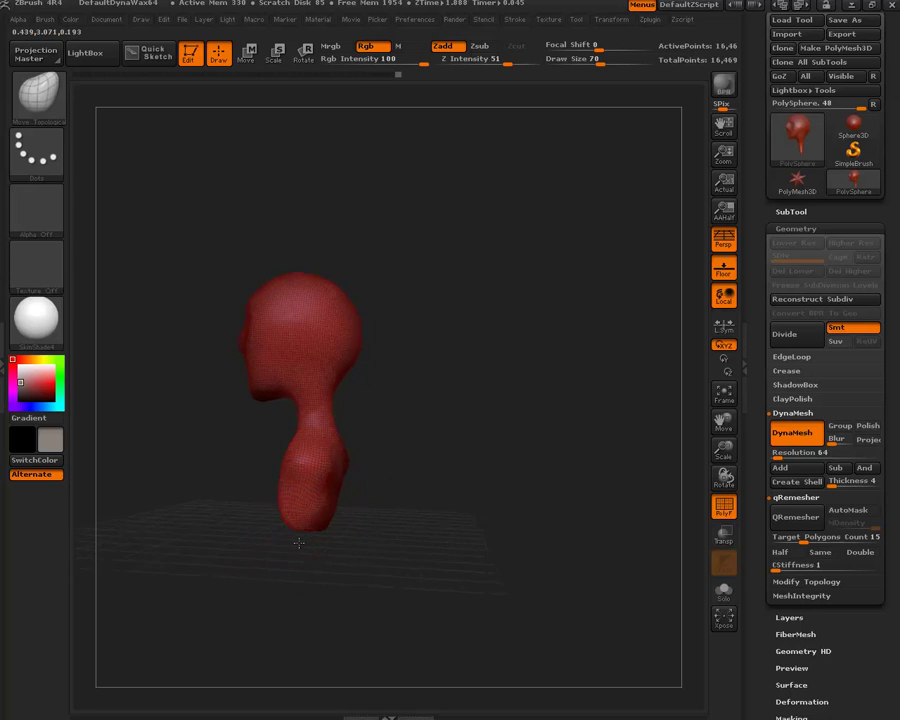
{"action": "key", "text": "ctrl+z"}
{"action": "key", "text": "ctrl+z"}
{"action": "mouse_move", "coordinate": [386, 540]}
{"action": "left_mouse_down"}
{"action": "mouse_move", "coordinate": [408, 542]}
{"action": "mouse_move", "coordinate": [402, 524]}
{"action": "mouse_move", "coordinate": [511, 523]}
{"action": "left_mouse_up"}
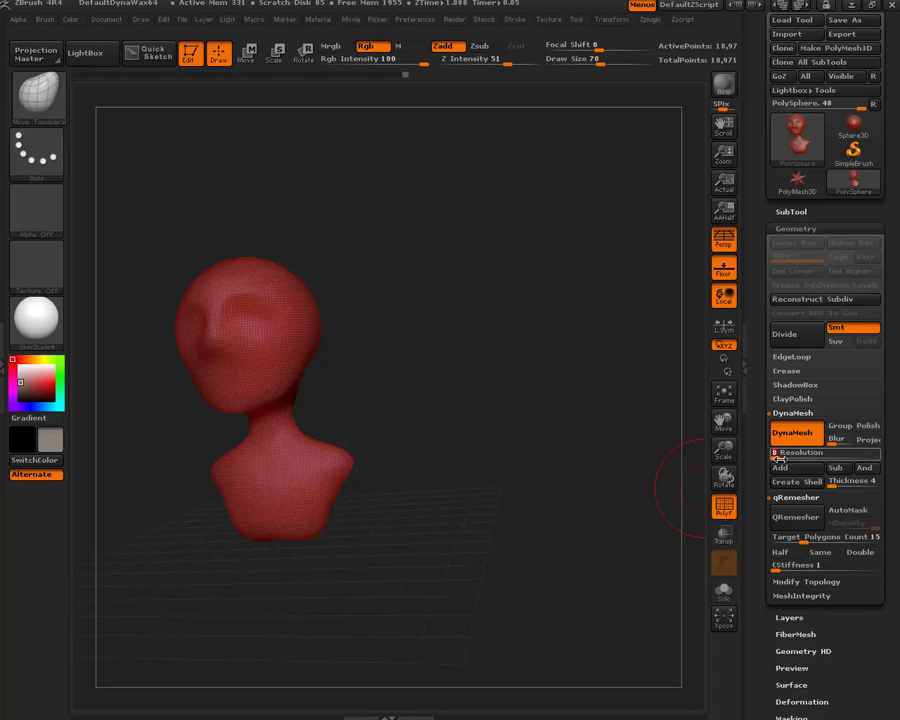
{"action": "left_click_drag", "start_coordinate": [777, 454], "coordinate": [501, 439]}
{"action": "mouse_move", "coordinate": [426, 428]}
{"action": "left_mouse_down"}
{"action": "mouse_move", "coordinate": [448, 416]}
{"action": "mouse_move", "coordinate": [464, 424]}
{"action": "mouse_move", "coordinate": [420, 464]}
{"action": "left_mouse_up"}
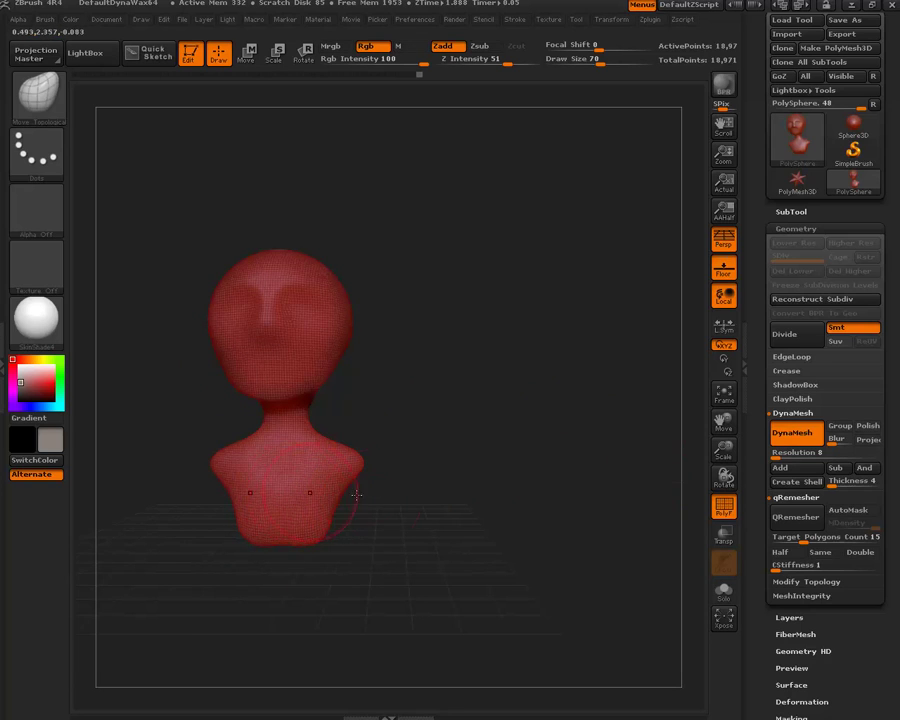
{"action": "left_click_drag", "start_coordinate": [380, 510], "coordinate": [309, 498]}
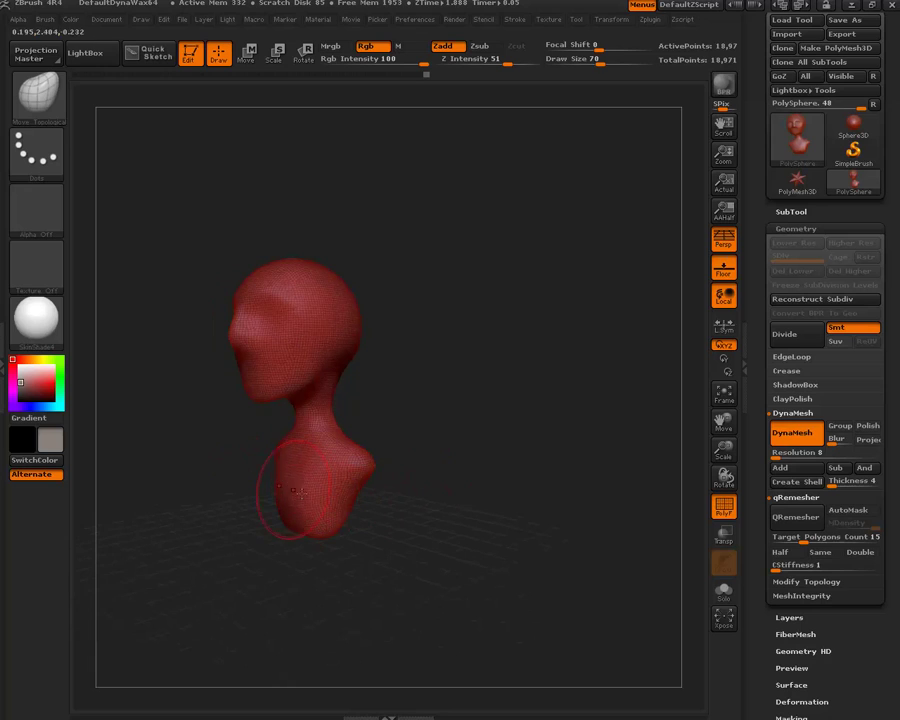
{"action": "key", "text": "ctrl"}
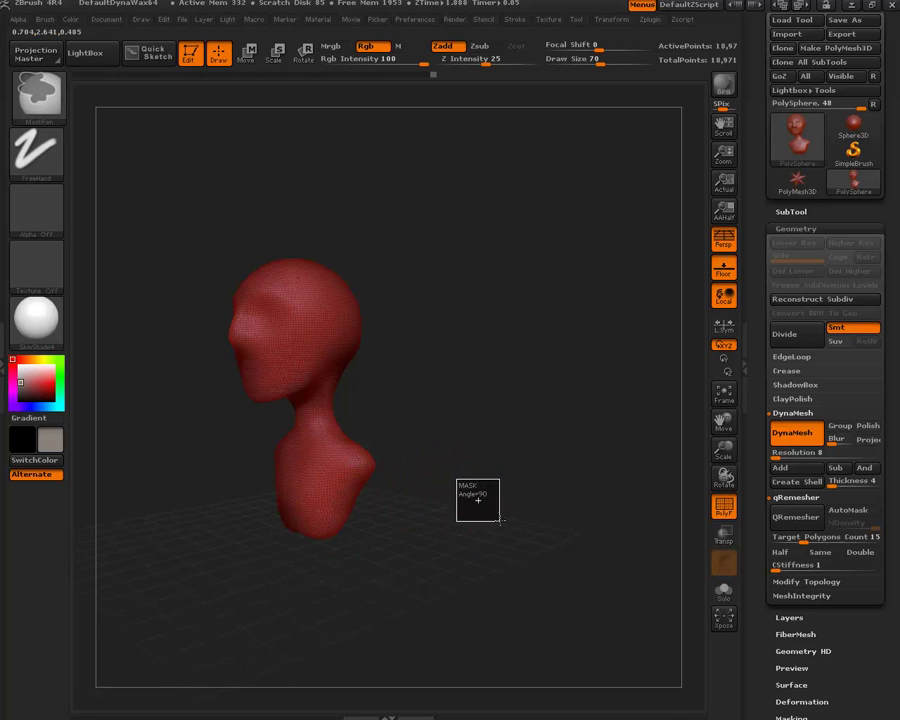
{"action": "left_click", "coordinate": [474, 504], "text": "ctrl"}
{"action": "left_click_drag", "start_coordinate": [396, 516], "coordinate": [438, 518]}
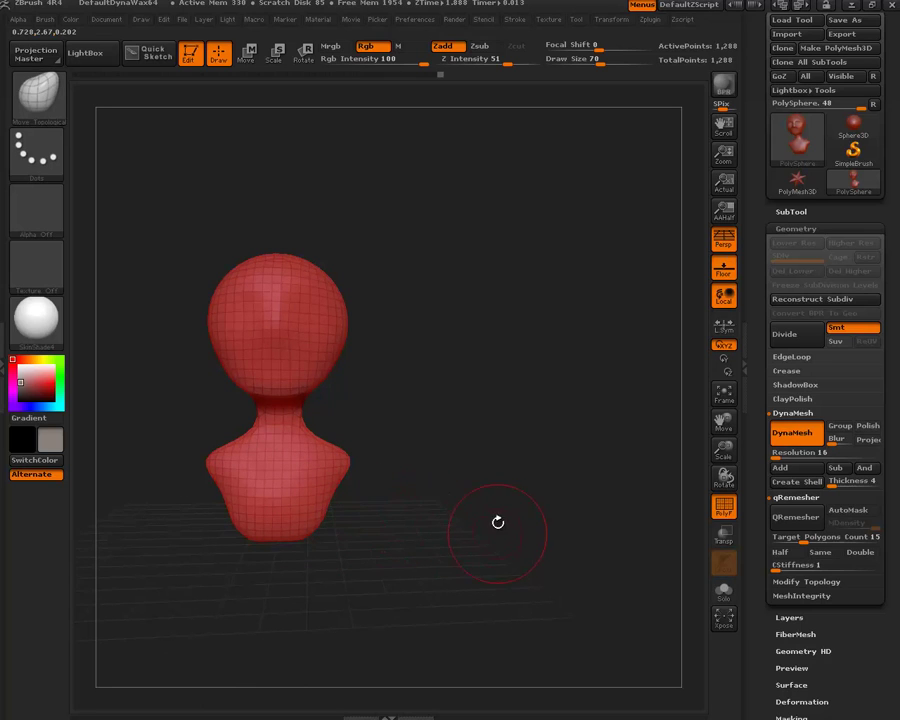
{"action": "key", "text": "ctrl+z"}
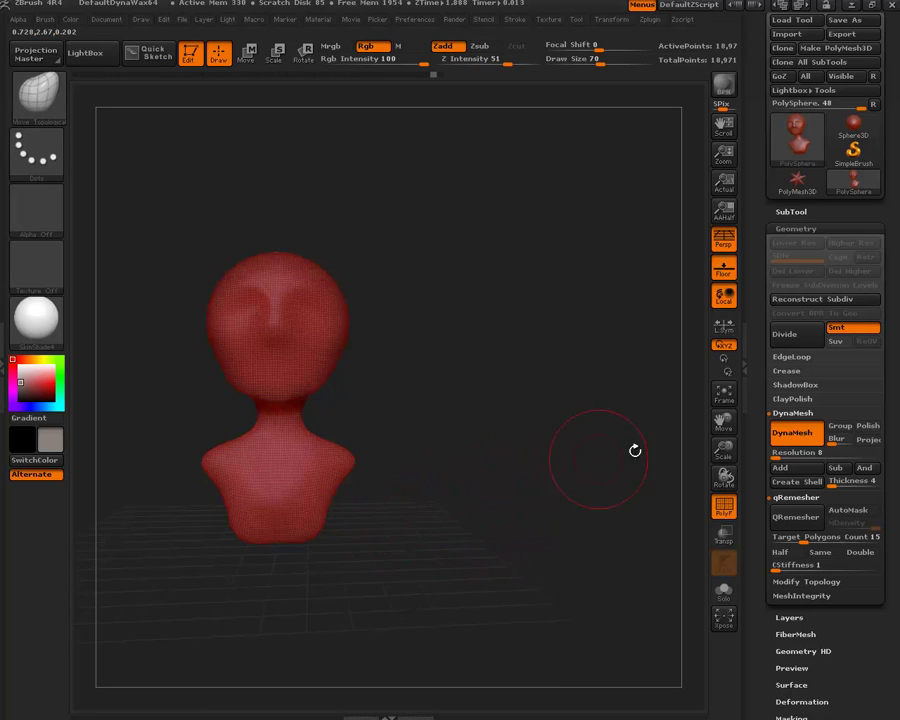
{"action": "left_click", "coordinate": [779, 455]}
{"action": "type", "text": "64"}
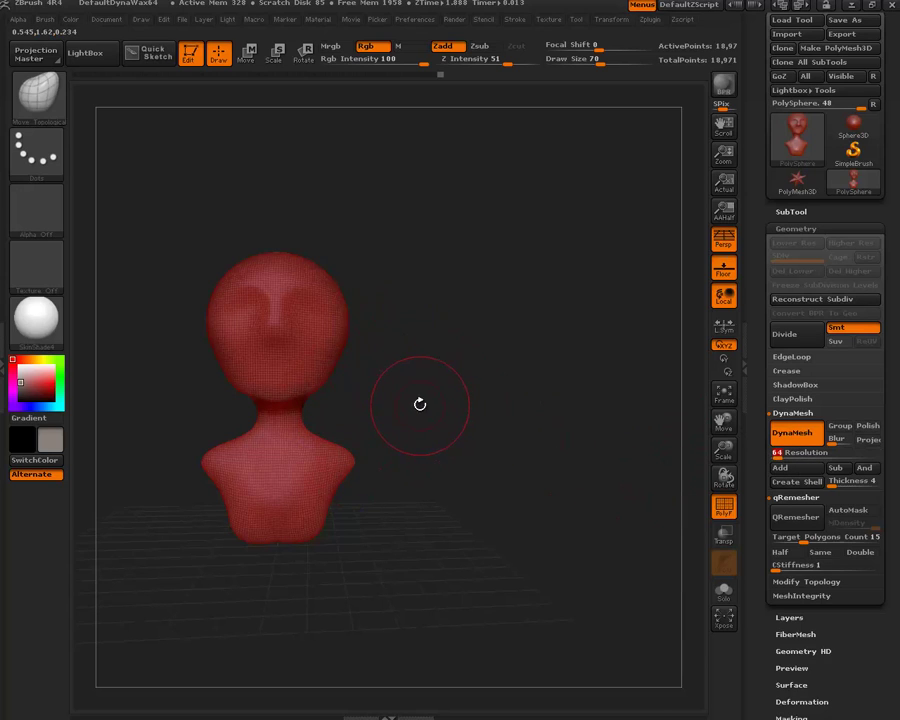
{"action": "mouse_move", "coordinate": [416, 418]}
{"action": "left_mouse_down"}
{"action": "mouse_move", "coordinate": [538, 502]}
{"action": "mouse_move", "coordinate": [518, 498]}
{"action": "mouse_move", "coordinate": [536, 496]}
{"action": "left_mouse_up"}
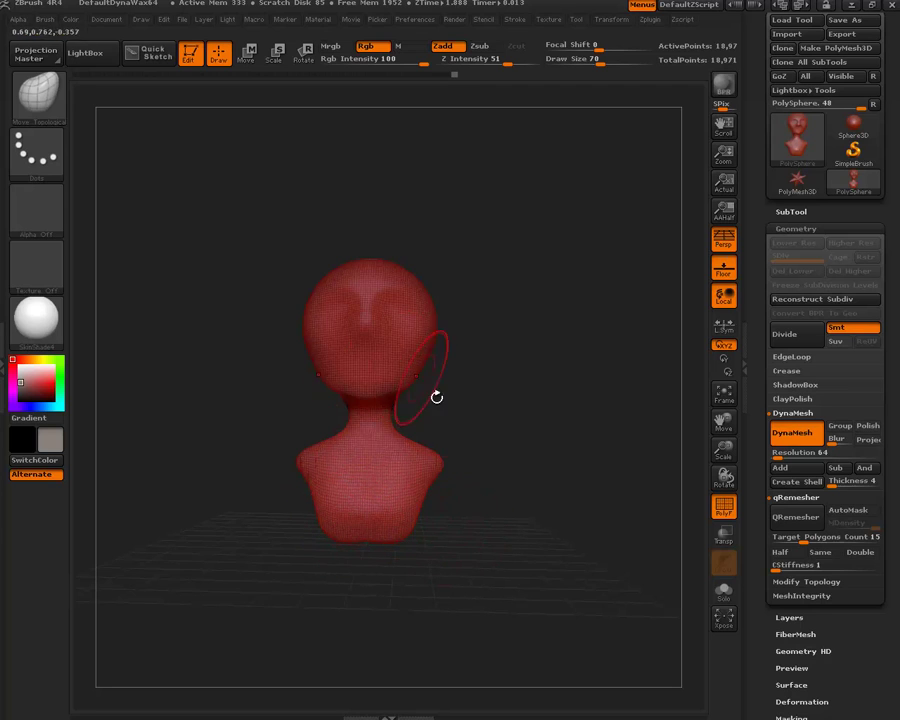
{"action": "mouse_move", "coordinate": [442, 532]}
{"action": "left_mouse_down"}
{"action": "mouse_move", "coordinate": [476, 569]}
{"action": "mouse_move", "coordinate": [493, 567]}
{"action": "left_mouse_up"}
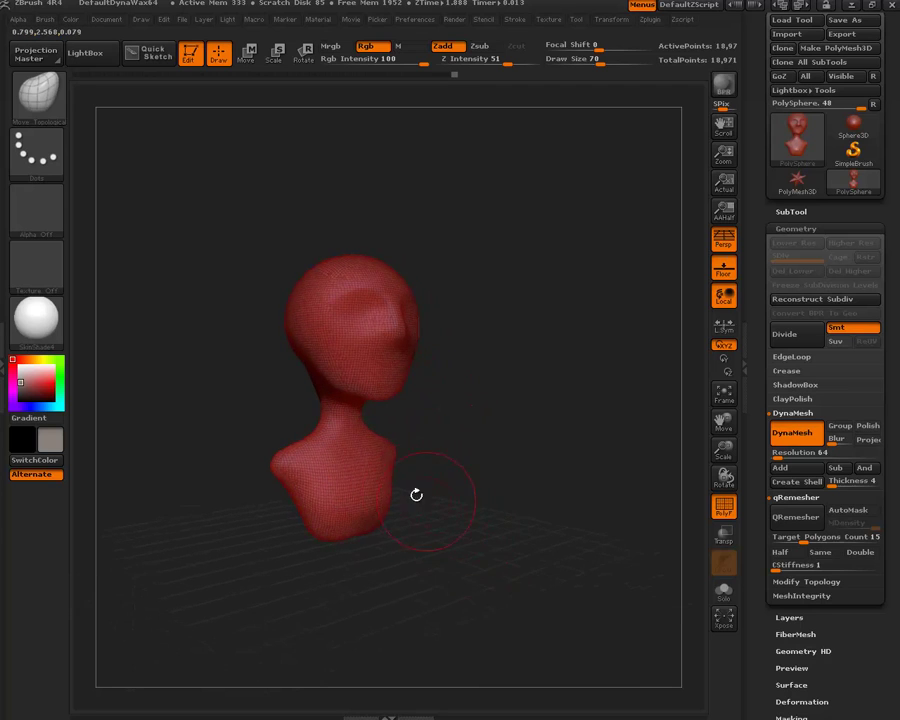
{"action": "mouse_move", "coordinate": [416, 494]}
{"action": "left_mouse_down"}
{"action": "mouse_move", "coordinate": [410, 490]}
{"action": "mouse_move", "coordinate": [462, 476]}
{"action": "mouse_move", "coordinate": [410, 470]}
{"action": "left_mouse_up"}
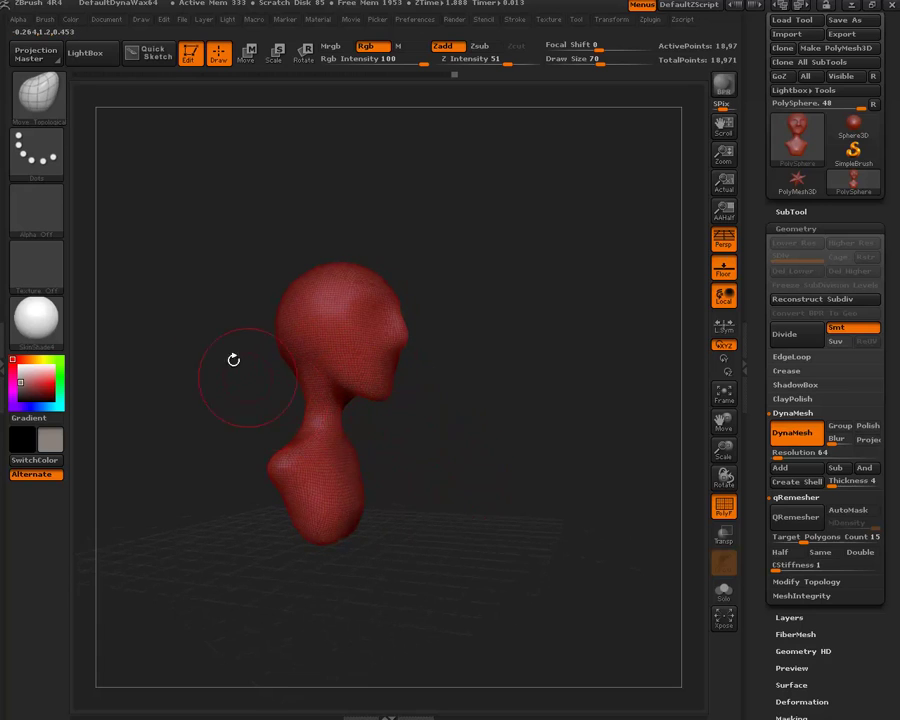
{"action": "mouse_move", "coordinate": [233, 359]}
{"action": "left_mouse_down"}
{"action": "mouse_move", "coordinate": [252, 349]}
{"action": "mouse_move", "coordinate": [283, 428]}
{"action": "left_mouse_up"}
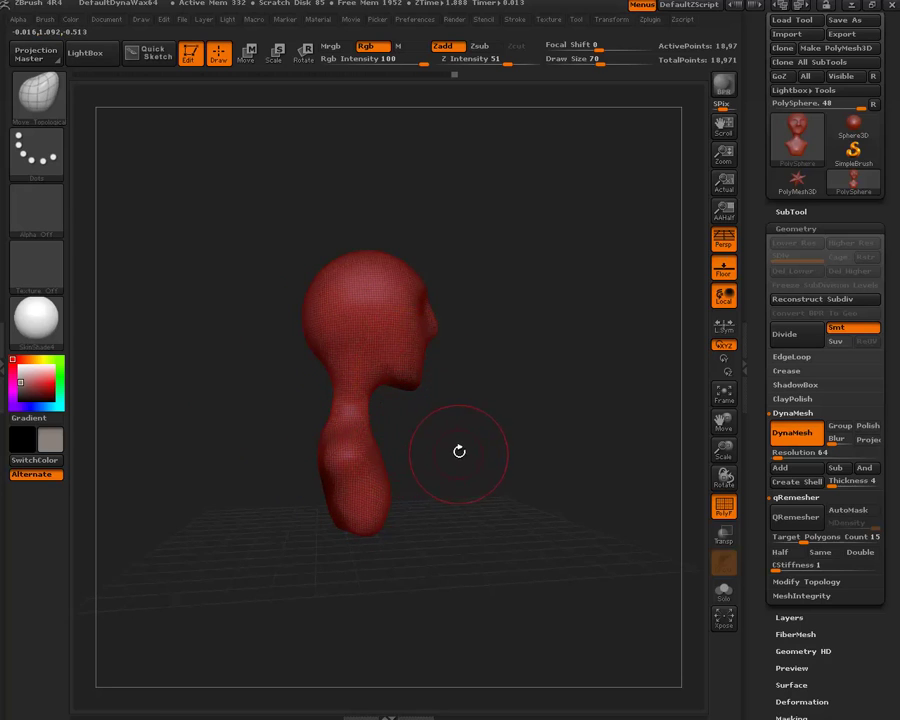
{"action": "mouse_move", "coordinate": [462, 447]}
{"action": "left_mouse_down"}
{"action": "mouse_move", "coordinate": [440, 440]}
{"action": "mouse_move", "coordinate": [331, 463]}
{"action": "left_mouse_up"}
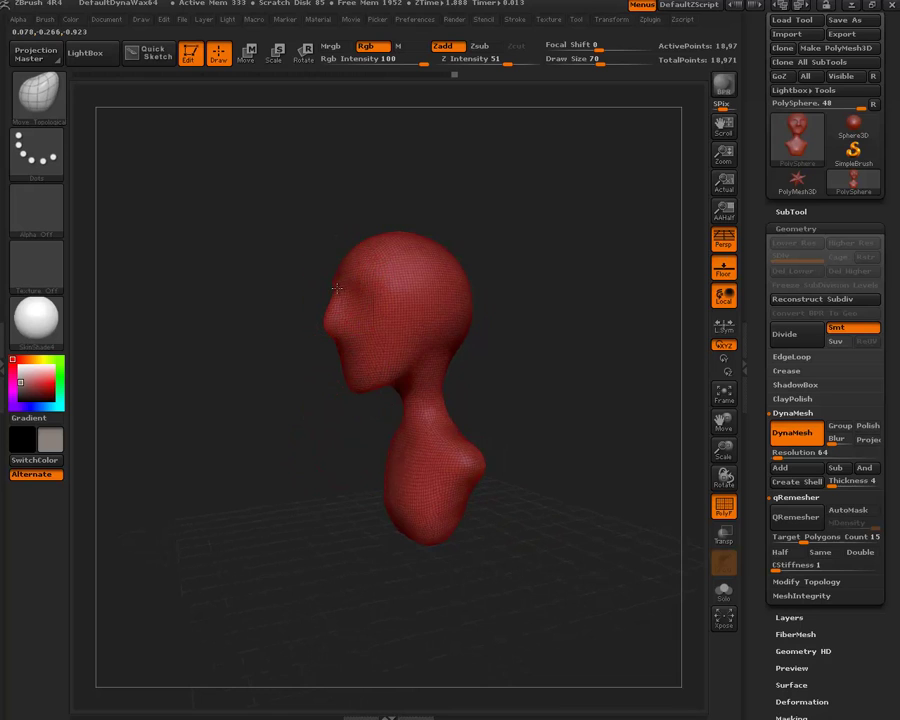
{"action": "mouse_move", "coordinate": [310, 354]}
{"action": "left_mouse_down", "text": "shift"}
{"action": "mouse_move", "coordinate": [340, 350]}
{"action": "mouse_move", "coordinate": [310, 346]}
{"action": "left_mouse_up", "text": "shift"}
{"action": "mouse_move", "coordinate": [434, 376]}
{"action": "left_mouse_down"}
{"action": "mouse_move", "coordinate": [468, 375]}
{"action": "mouse_move", "coordinate": [465, 390]}
{"action": "mouse_move", "coordinate": [494, 408]}
{"action": "mouse_move", "coordinate": [472, 397]}
{"action": "left_mouse_up"}
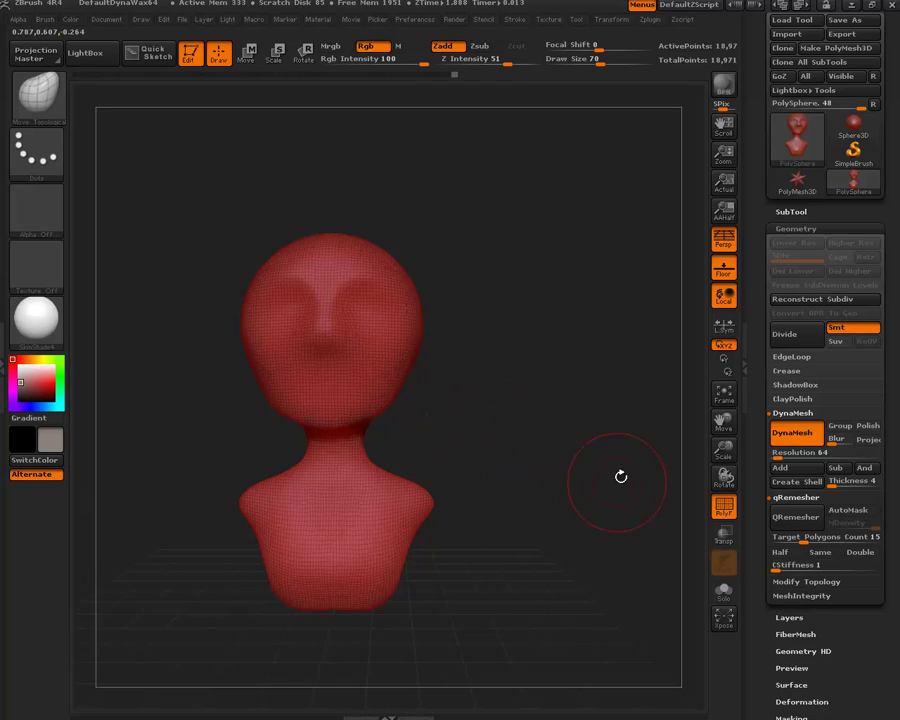
{"action": "left_click", "coordinate": [803, 453]}
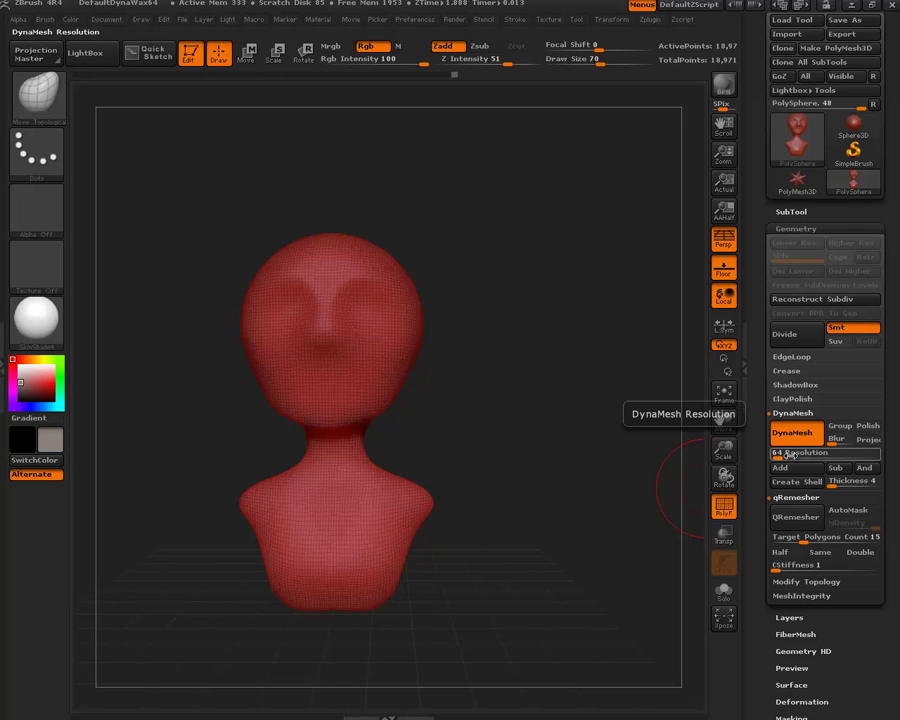
- Reframe the bust and turn PolyF off to show plain smooth clay shading
{"action": "mouse_move", "coordinate": [520, 466]}
{"action": "left_mouse_down", "text": "alt"}
{"action": "mouse_move", "coordinate": [466, 410]}
{"action": "mouse_move", "coordinate": [545, 417]}
{"action": "mouse_move", "coordinate": [508, 425]}
{"action": "mouse_move", "coordinate": [558, 457]}
{"action": "mouse_move", "coordinate": [520, 419]}
{"action": "mouse_move", "coordinate": [526, 460]}
{"action": "mouse_move", "coordinate": [442, 448]}
{"action": "mouse_move", "coordinate": [458, 458]}
{"action": "mouse_move", "coordinate": [522, 456]}
{"action": "left_mouse_up", "text": "alt"}
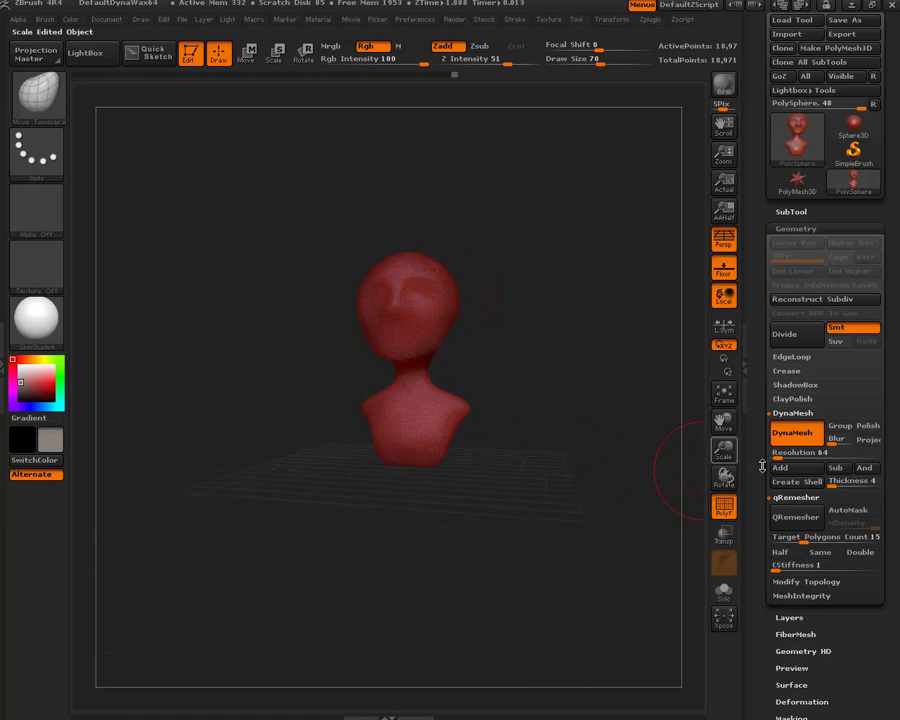
{"action": "mouse_move", "coordinate": [536, 392]}
{"action": "left_mouse_down"}
{"action": "mouse_move", "coordinate": [524, 413]}
{"action": "mouse_move", "coordinate": [534, 424]}
{"action": "mouse_move", "coordinate": [527, 419]}
{"action": "mouse_move", "coordinate": [530, 442]}
{"action": "mouse_move", "coordinate": [518, 434]}
{"action": "mouse_move", "coordinate": [524, 412]}
{"action": "mouse_move", "coordinate": [536, 466]}
{"action": "mouse_move", "coordinate": [526, 434]}
{"action": "mouse_move", "coordinate": [514, 460]}
{"action": "mouse_move", "coordinate": [548, 476]}
{"action": "mouse_move", "coordinate": [503, 464]}
{"action": "mouse_move", "coordinate": [526, 458]}
{"action": "mouse_move", "coordinate": [527, 448]}
{"action": "mouse_move", "coordinate": [468, 442]}
{"action": "mouse_move", "coordinate": [477, 447]}
{"action": "left_mouse_up"}
{"action": "left_click_drag", "start_coordinate": [543, 370], "coordinate": [546, 382]}
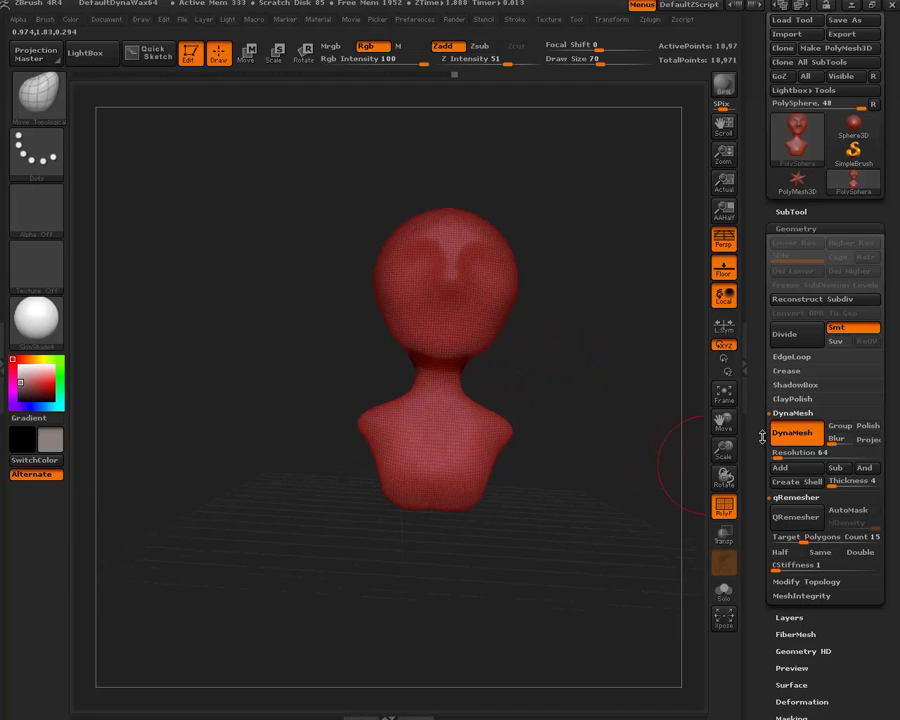
{"action": "left_click_drag", "start_coordinate": [602, 365], "coordinate": [591, 373]}
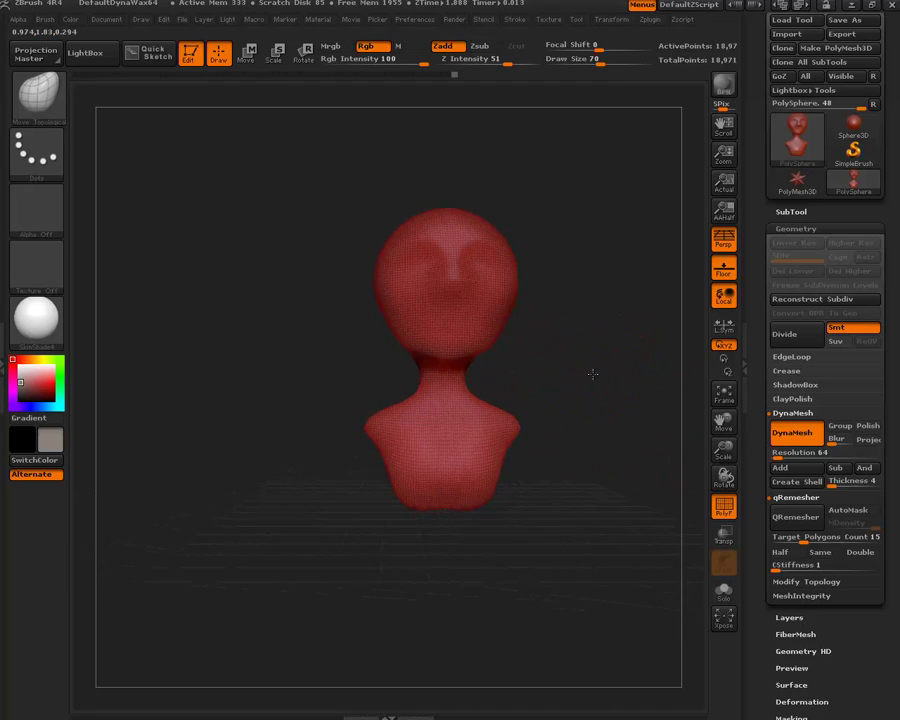
{"action": "left_click", "coordinate": [723, 507]}
- Insert symmetric cylinder stubs on both shoulders with InsertCylinder, bringing the mesh to about 20,059 points
{"action": "mouse_move", "coordinate": [562, 351]}
{"action": "left_mouse_down"}
{"action": "mouse_move", "coordinate": [545, 371]}
{"action": "mouse_move", "coordinate": [478, 381]}
{"action": "left_mouse_up"}
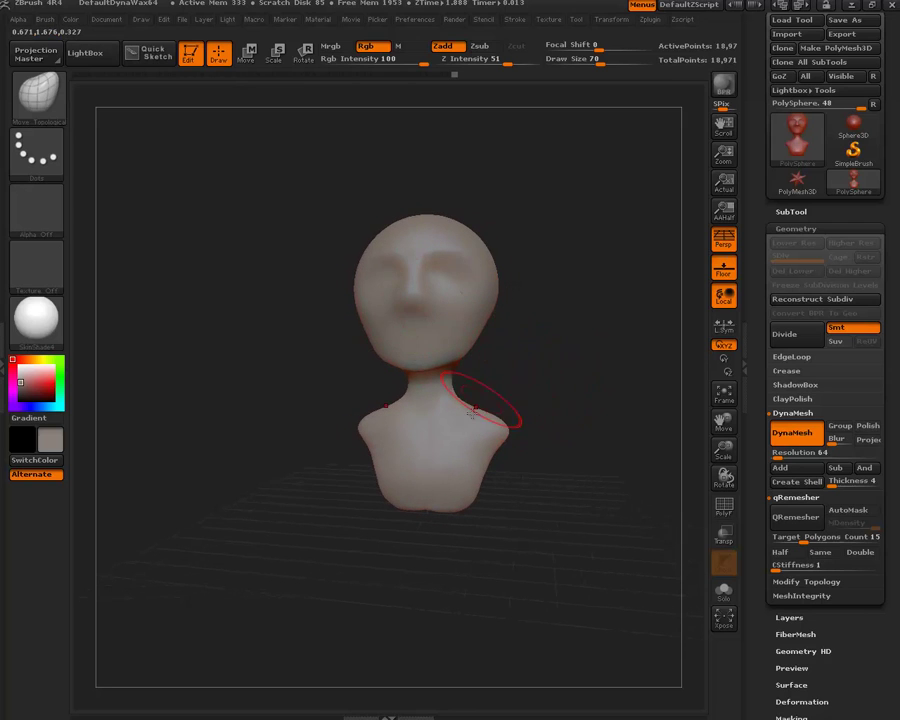
{"action": "left_click", "coordinate": [38, 95]}
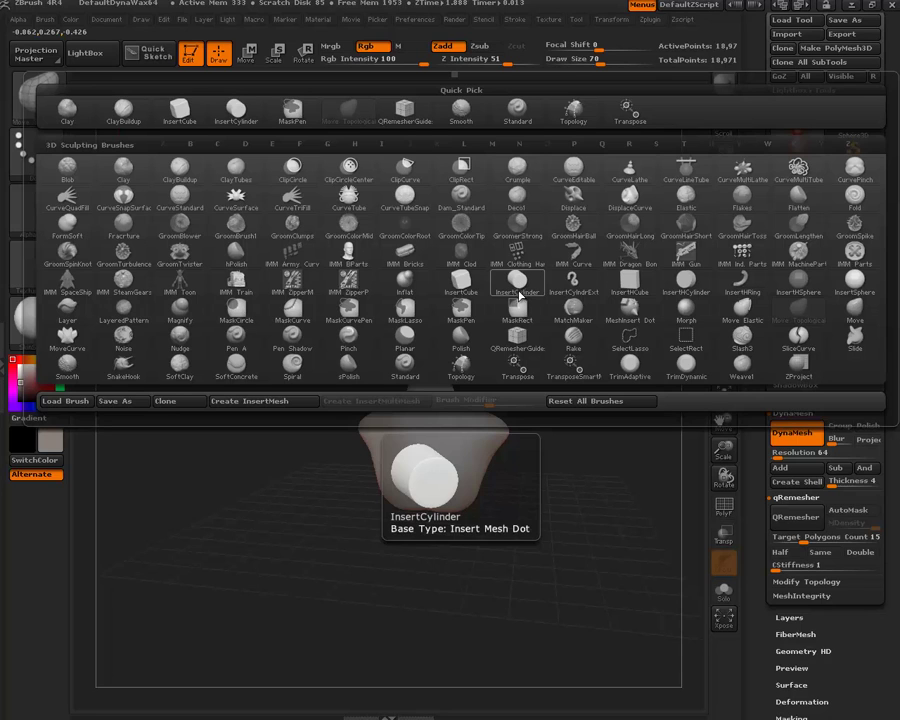
{"action": "left_click", "coordinate": [519, 287]}
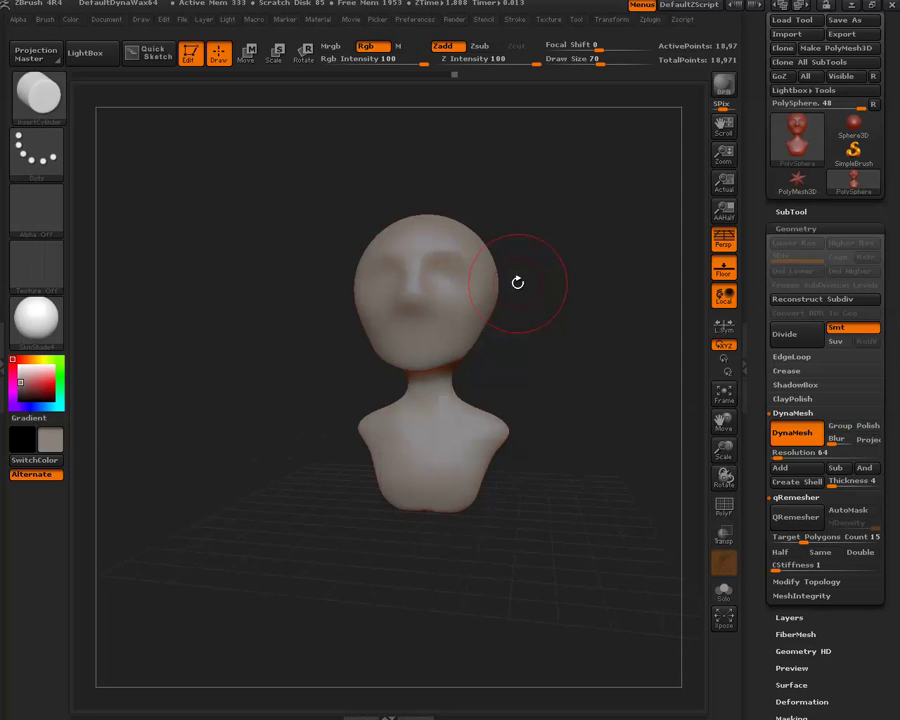
{"action": "left_click_drag", "start_coordinate": [537, 467], "coordinate": [548, 511]}
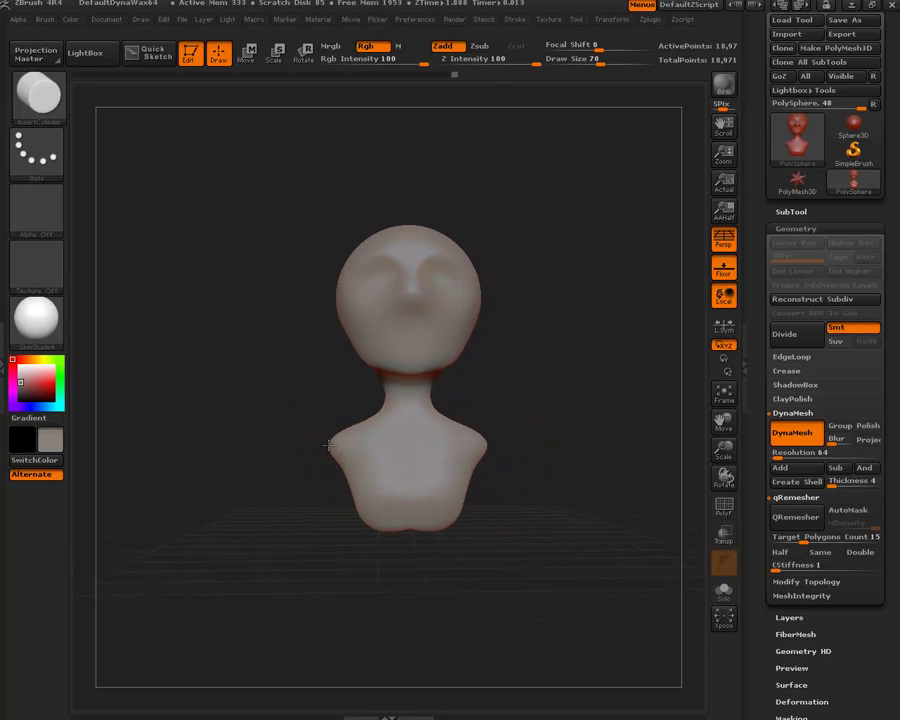
{"action": "left_click_drag", "start_coordinate": [320, 447], "coordinate": [310, 444]}
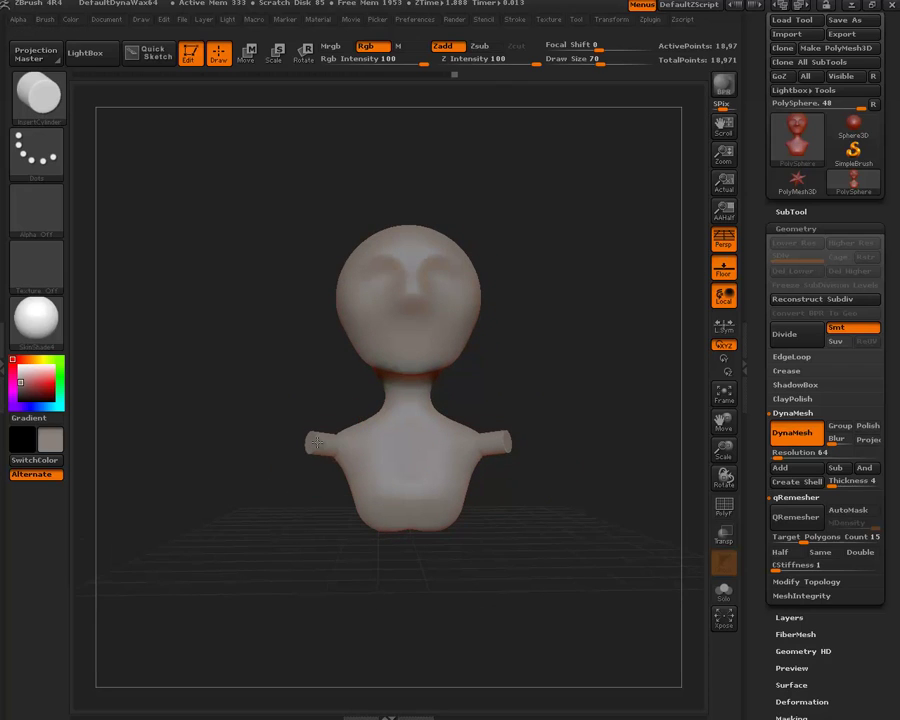
{"action": "mouse_move", "coordinate": [245, 376]}
{"action": "left_mouse_down"}
{"action": "mouse_move", "coordinate": [314, 390]}
{"action": "mouse_move", "coordinate": [215, 200]}
{"action": "left_mouse_up"}
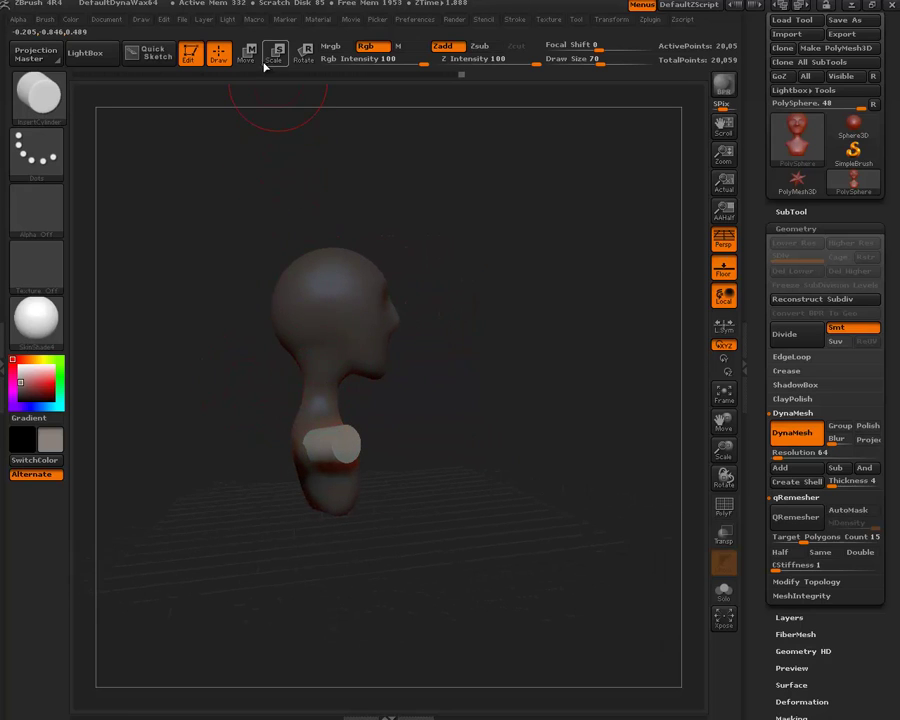
- Rotate the left shoulder cylinder to point sideways, then pull its end further out so both stubs sit level
{"action": "left_click", "coordinate": [303, 52]}
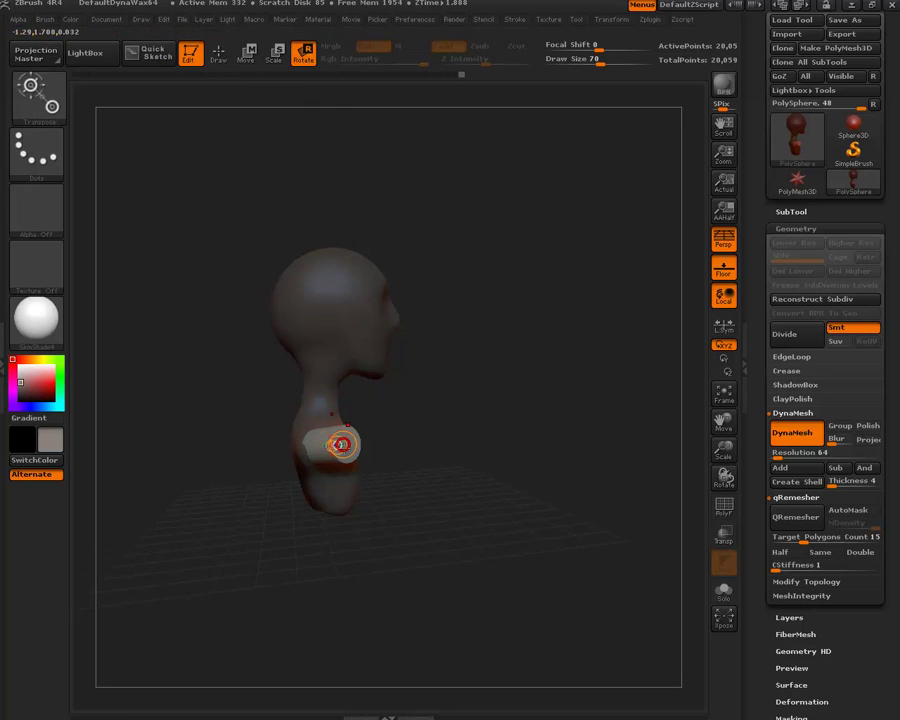
{"action": "left_click_drag", "start_coordinate": [341, 444], "coordinate": [336, 441]}
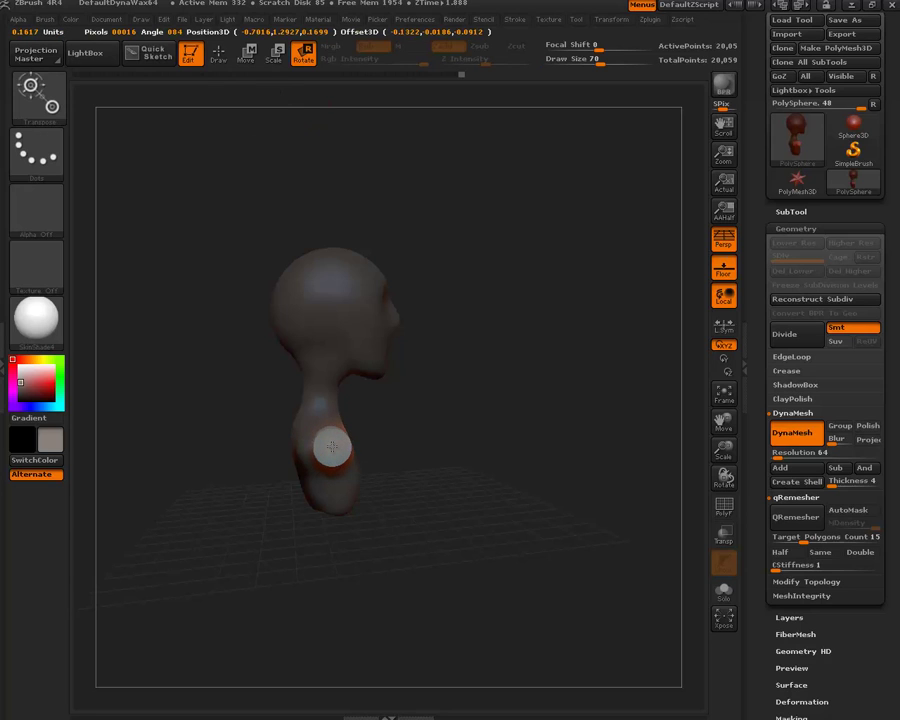
{"action": "left_click_drag", "start_coordinate": [408, 440], "coordinate": [384, 469]}
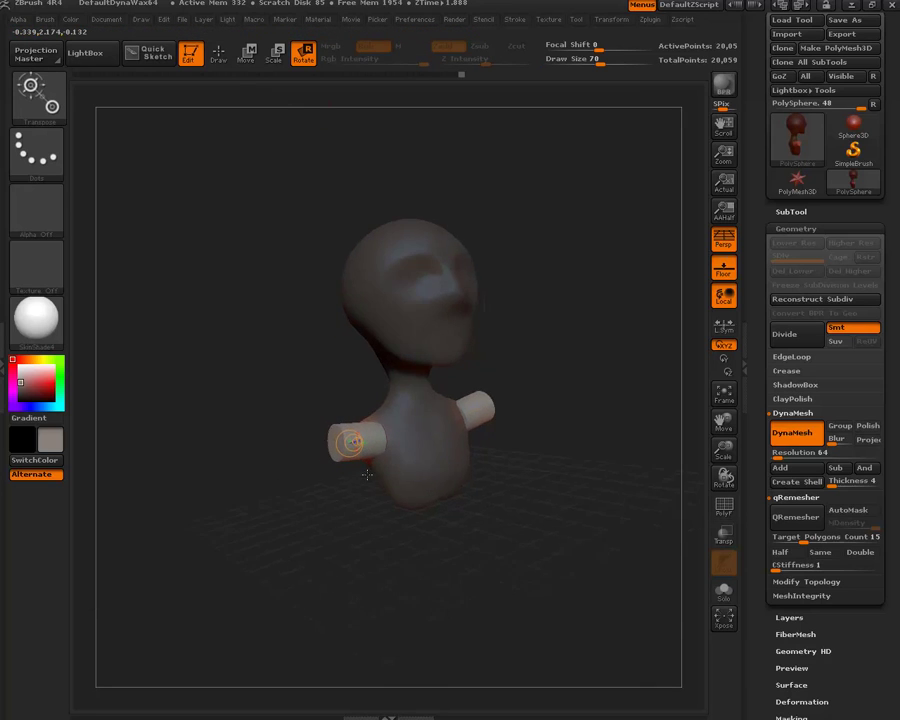
{"action": "left_click", "coordinate": [247, 55]}
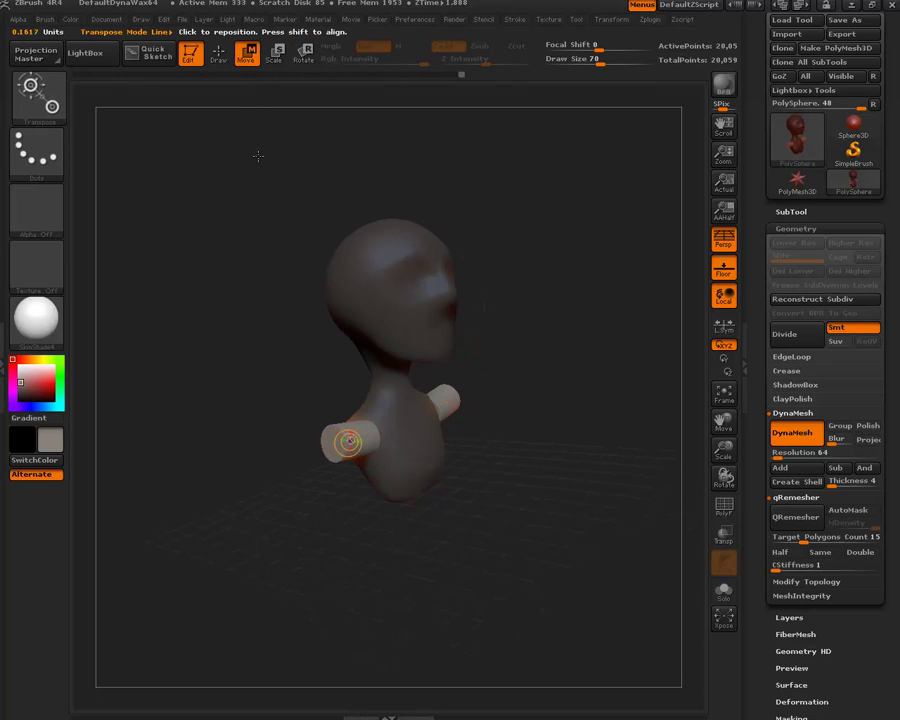
{"action": "left_click_drag", "start_coordinate": [256, 154], "coordinate": [260, 362]}
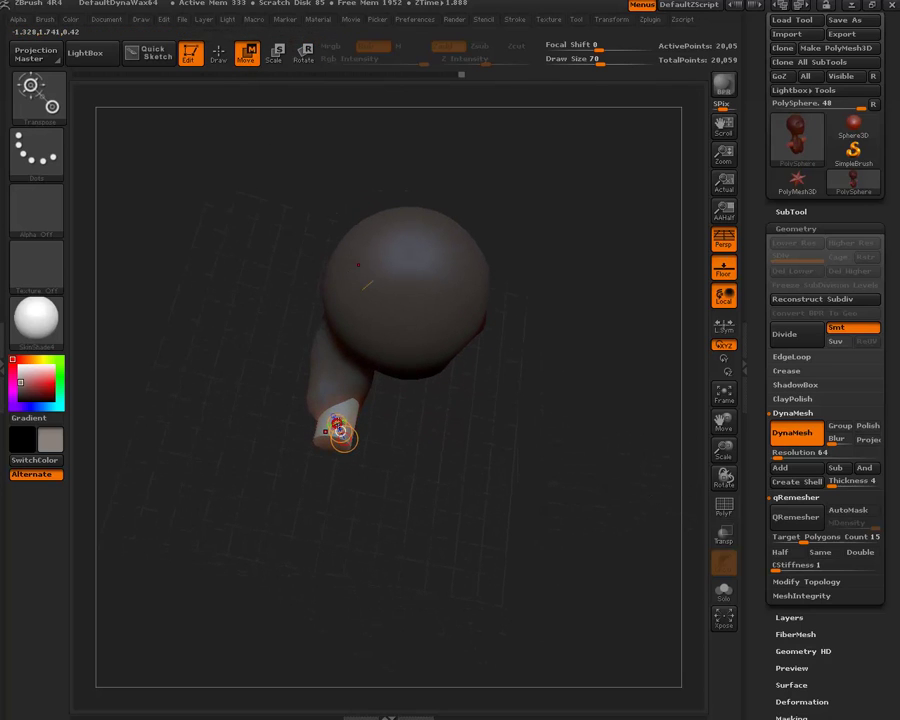
{"action": "mouse_move", "coordinate": [340, 432]}
{"action": "left_mouse_down"}
{"action": "mouse_move", "coordinate": [338, 422]}
{"action": "mouse_move", "coordinate": [327, 435]}
{"action": "left_mouse_up"}
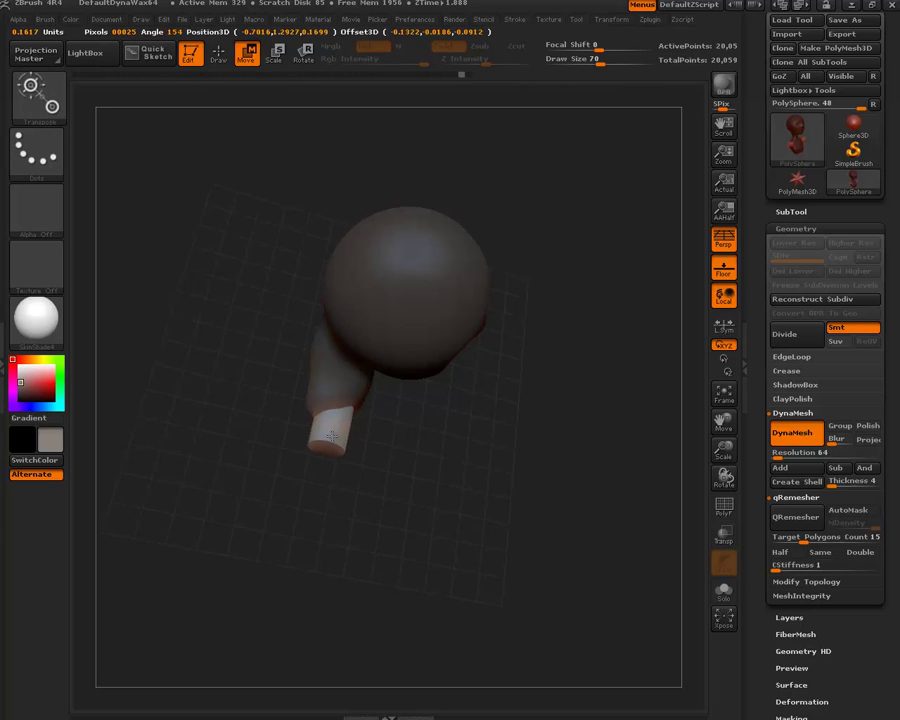
{"action": "mouse_move", "coordinate": [364, 487]}
{"action": "left_mouse_down"}
{"action": "mouse_move", "coordinate": [320, 332]}
{"action": "mouse_move", "coordinate": [292, 371]}
{"action": "left_mouse_up"}
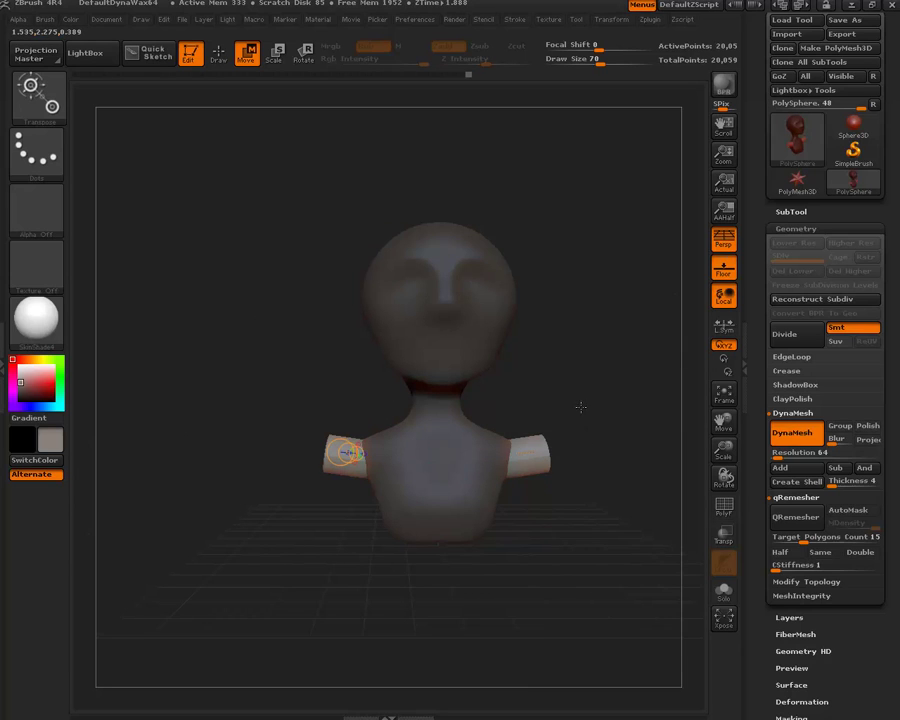
- Clear the mask and Ctrl-drag to fuse the arm cylinders into the body mesh
{"action": "left_click", "coordinate": [217, 57]}
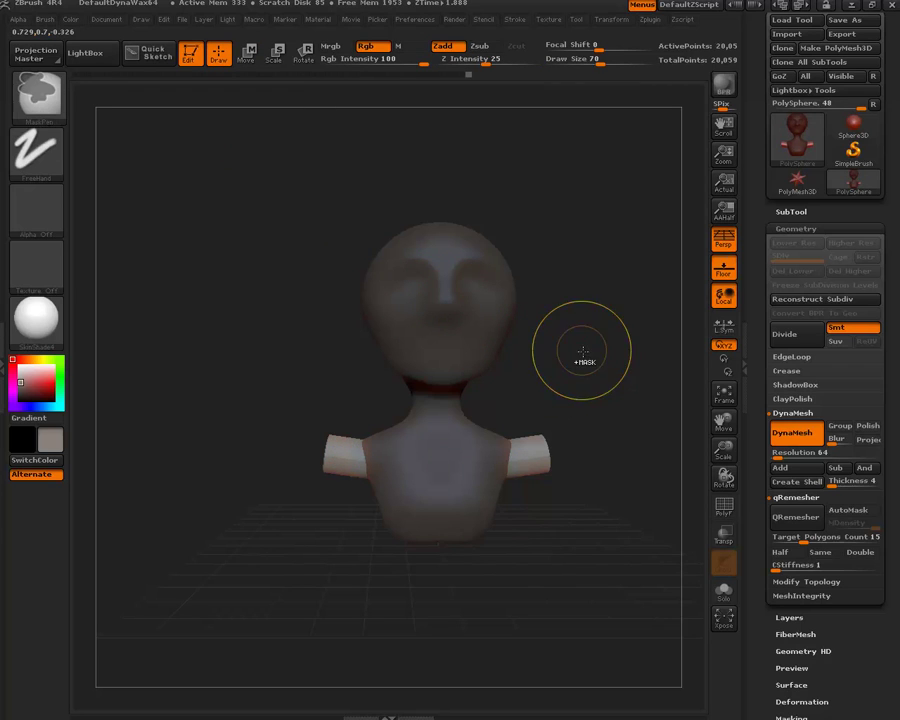
{"action": "left_click_drag", "start_coordinate": [590, 357], "coordinate": [607, 378], "text": "ctrl"}
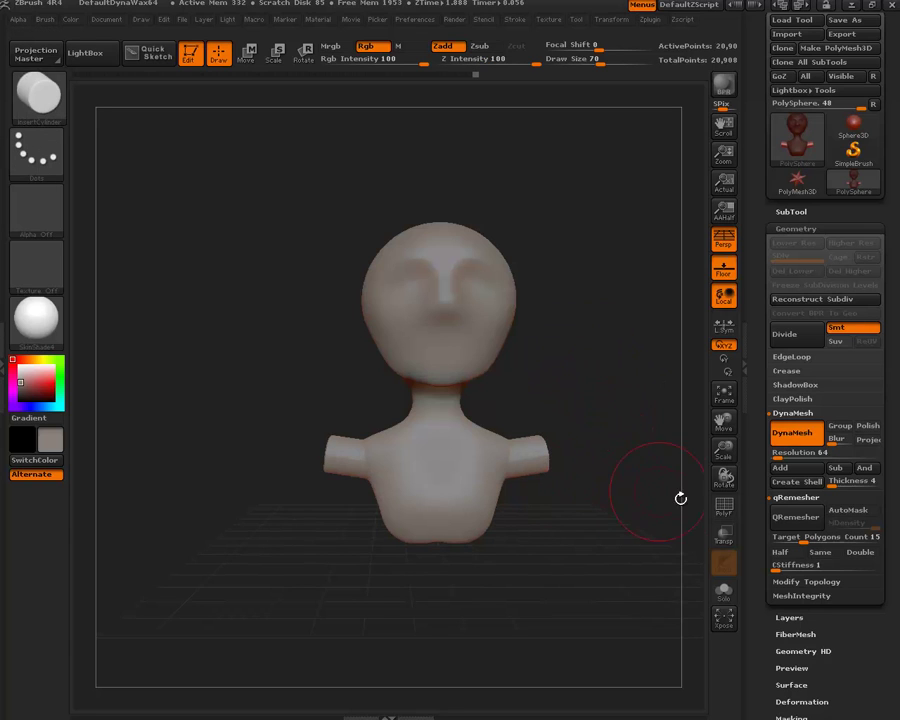
{"action": "left_click", "coordinate": [723, 510]}
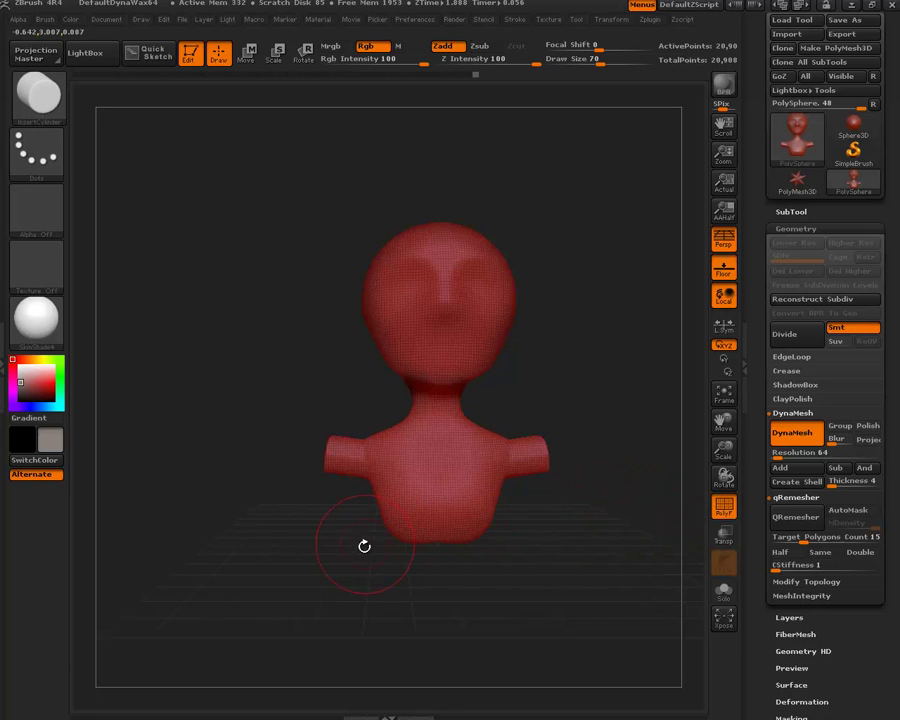
{"action": "mouse_move", "coordinate": [364, 546]}
{"action": "left_mouse_down", "text": "alt"}
{"action": "mouse_move", "coordinate": [390, 548]}
{"action": "mouse_move", "coordinate": [338, 519]}
{"action": "mouse_move", "coordinate": [346, 519]}
{"action": "left_mouse_up", "text": "alt"}
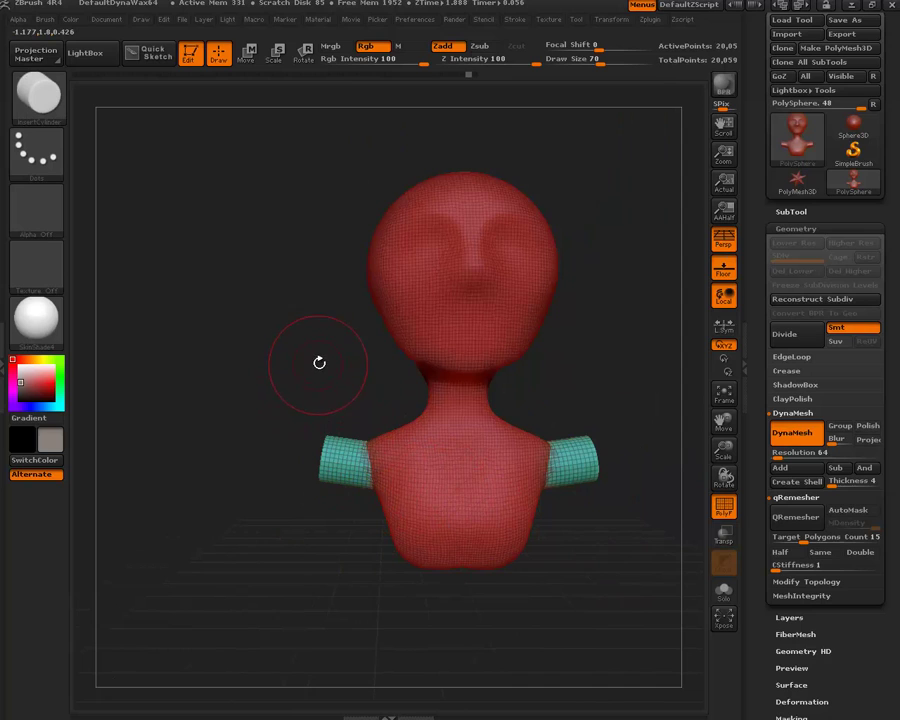
{"action": "key", "text": "ctrl"}
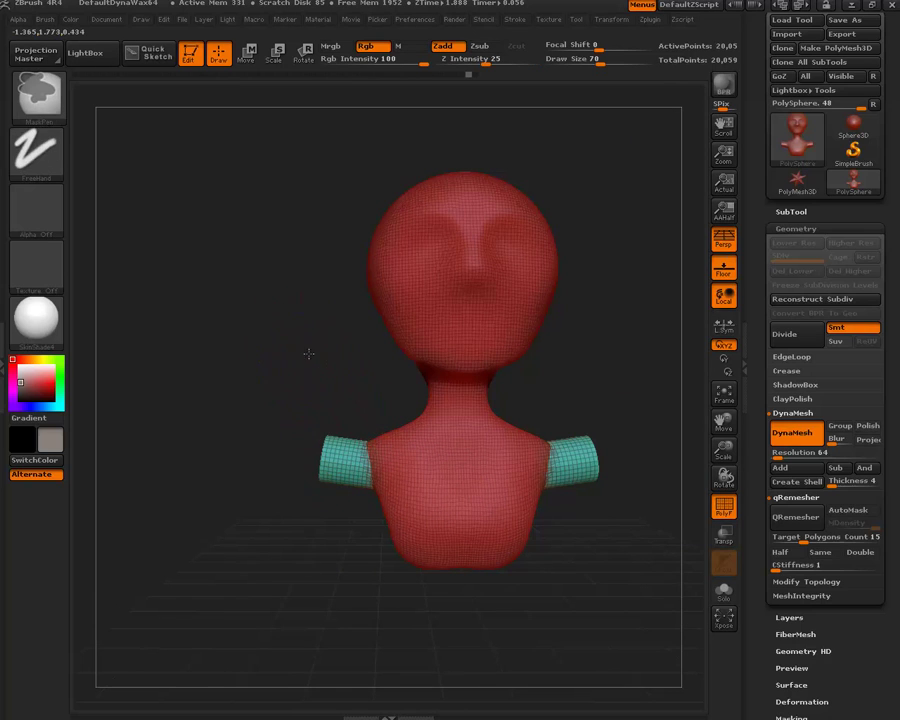
{"action": "left_click_drag", "start_coordinate": [316, 365], "coordinate": [322, 372], "text": "ctrl"}
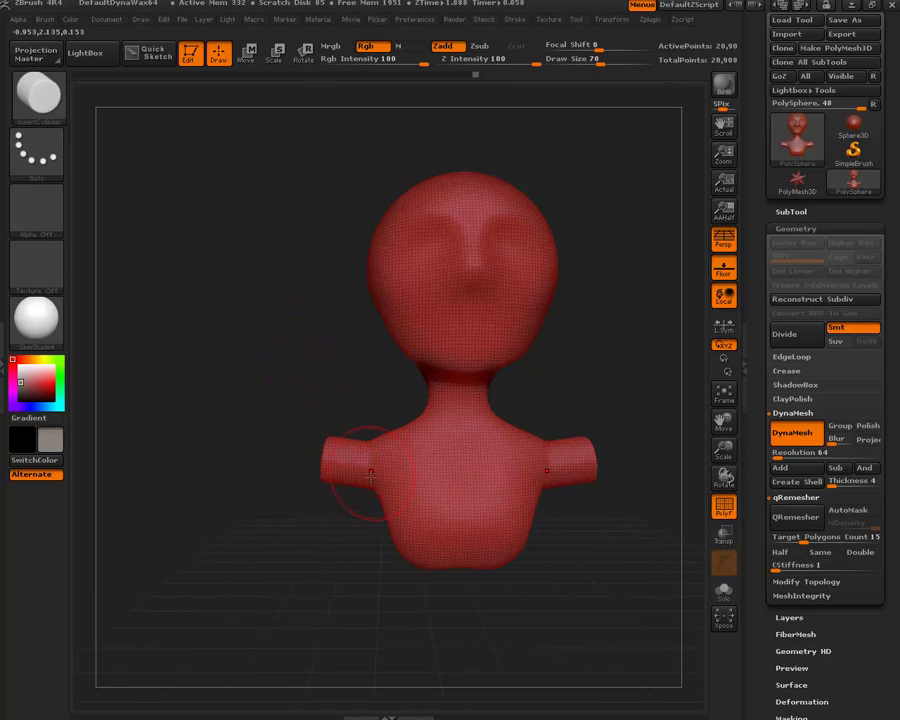
- Hide the polygon wireframe and orbit the bust to view its base
{"action": "mouse_move", "coordinate": [369, 510]}
{"action": "left_mouse_down"}
{"action": "mouse_move", "coordinate": [279, 504]}
{"action": "mouse_move", "coordinate": [474, 574]}
{"action": "mouse_move", "coordinate": [452, 492]}
{"action": "left_mouse_up"}
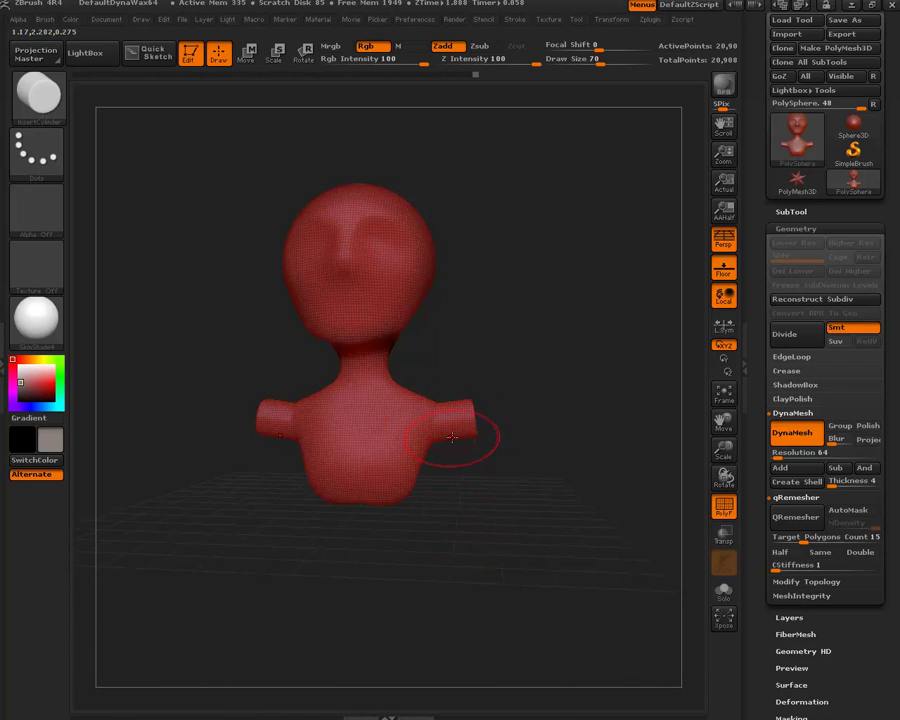
{"action": "left_click_drag", "start_coordinate": [480, 517], "coordinate": [486, 512]}
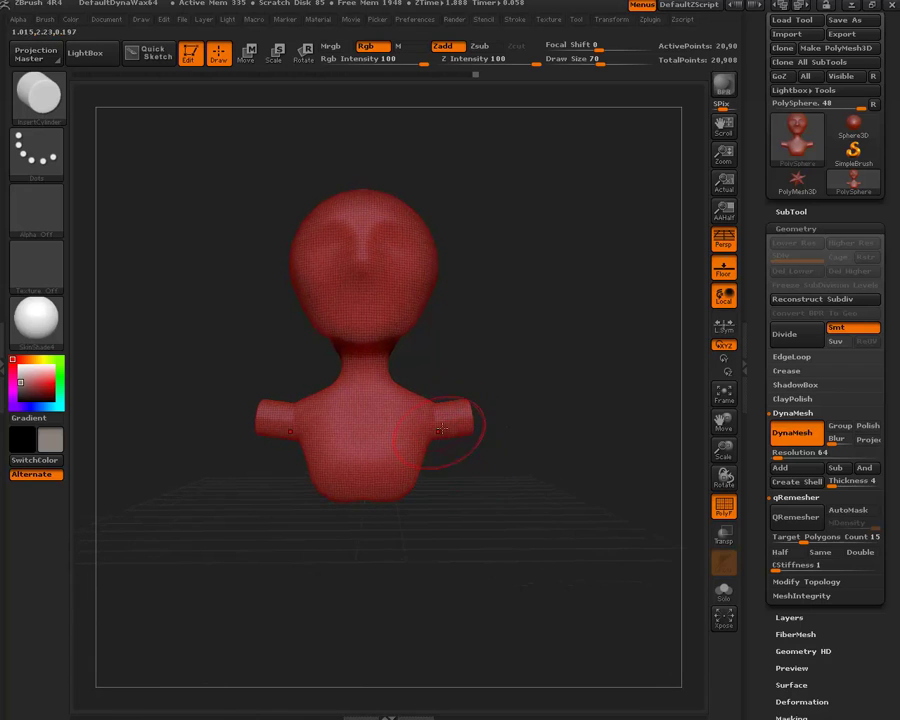
{"action": "left_click", "coordinate": [721, 511]}
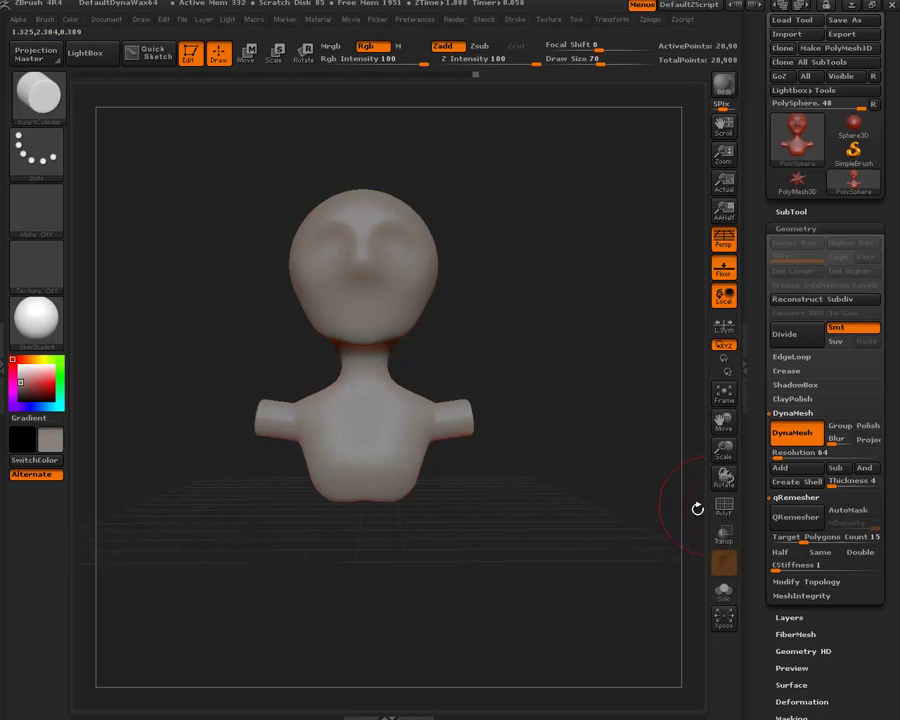
{"action": "mouse_move", "coordinate": [523, 458]}
{"action": "left_mouse_down"}
{"action": "mouse_move", "coordinate": [497, 464]}
{"action": "mouse_move", "coordinate": [505, 460]}
{"action": "left_mouse_up"}
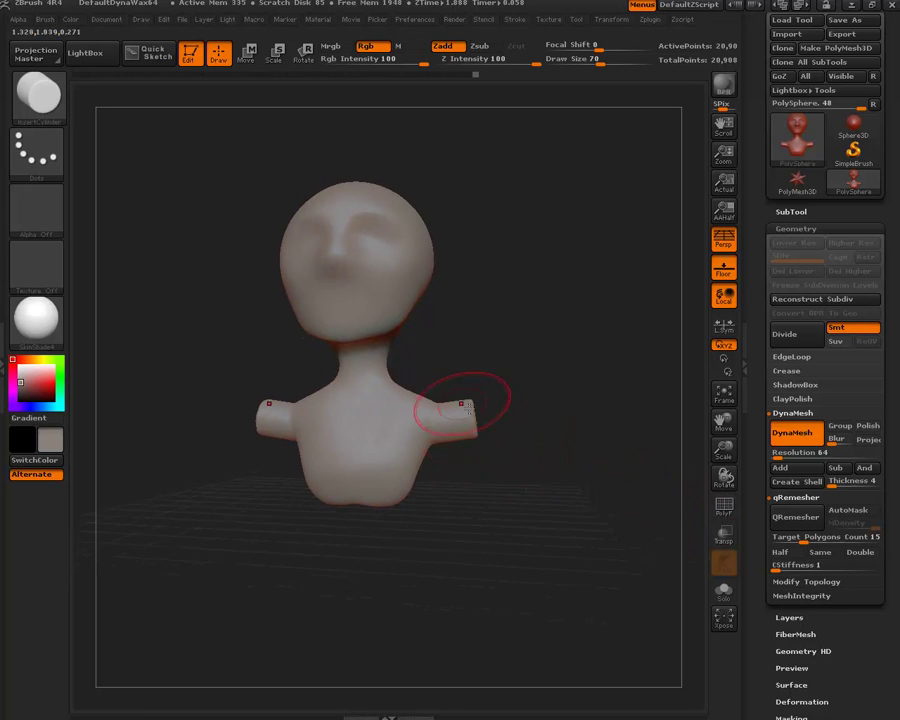
{"action": "mouse_move", "coordinate": [502, 535]}
{"action": "left_mouse_down", "text": "alt"}
{"action": "mouse_move", "coordinate": [479, 491]}
{"action": "mouse_move", "coordinate": [517, 484]}
{"action": "mouse_move", "coordinate": [488, 474]}
{"action": "mouse_move", "coordinate": [432, 478]}
{"action": "mouse_move", "coordinate": [470, 470]}
{"action": "left_mouse_up", "text": "alt"}
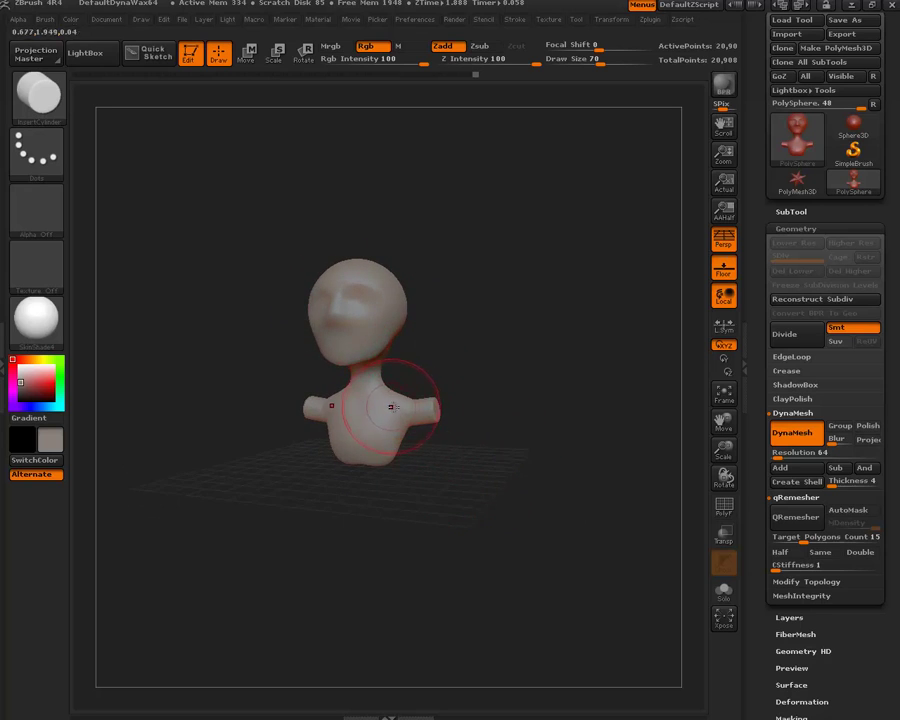
{"action": "mouse_move", "coordinate": [420, 513]}
{"action": "left_mouse_down"}
{"action": "mouse_move", "coordinate": [376, 466]}
{"action": "mouse_move", "coordinate": [420, 472]}
{"action": "mouse_move", "coordinate": [427, 415]}
{"action": "left_mouse_up"}
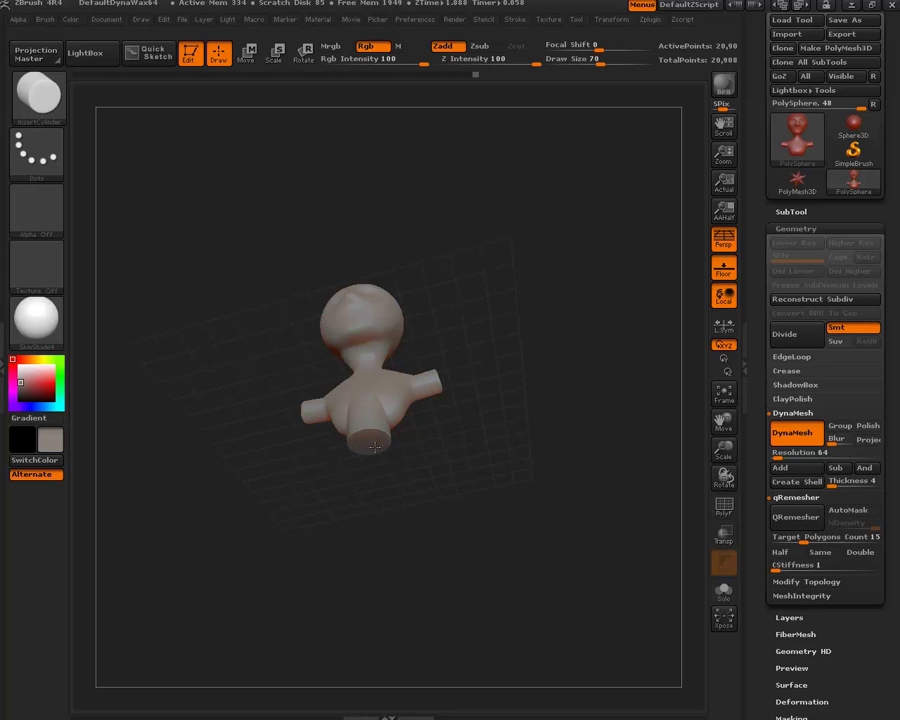
- Drag the base cylinder downward with Transpose Move to form a pedestal under the bust
{"action": "mouse_move", "coordinate": [374, 450]}
{"action": "left_mouse_down"}
{"action": "mouse_move", "coordinate": [386, 452]}
{"action": "mouse_move", "coordinate": [434, 518]}
{"action": "left_mouse_up"}
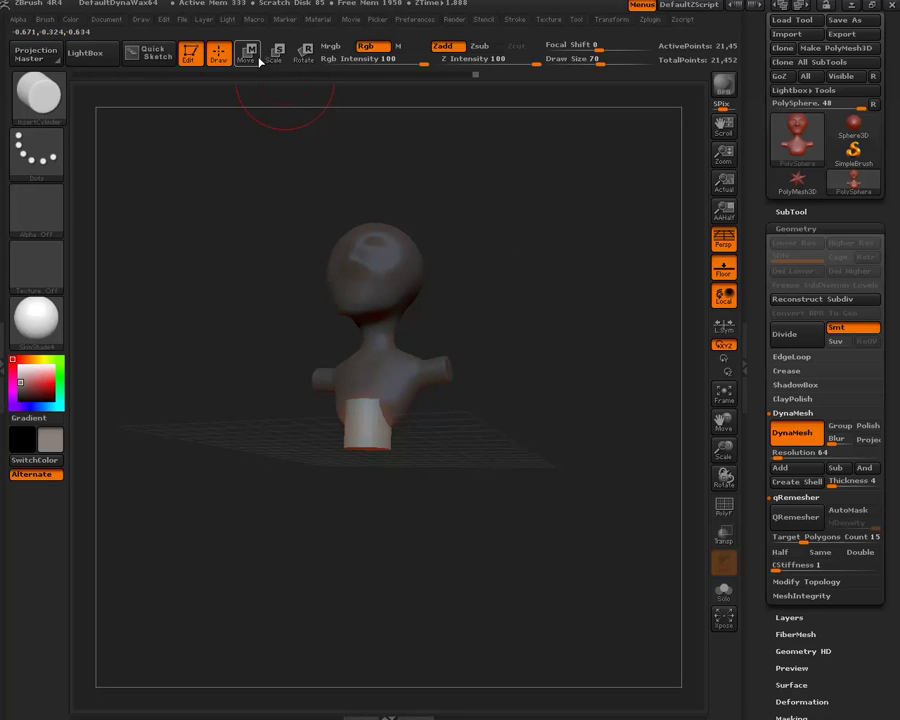
{"action": "left_click", "coordinate": [255, 57]}
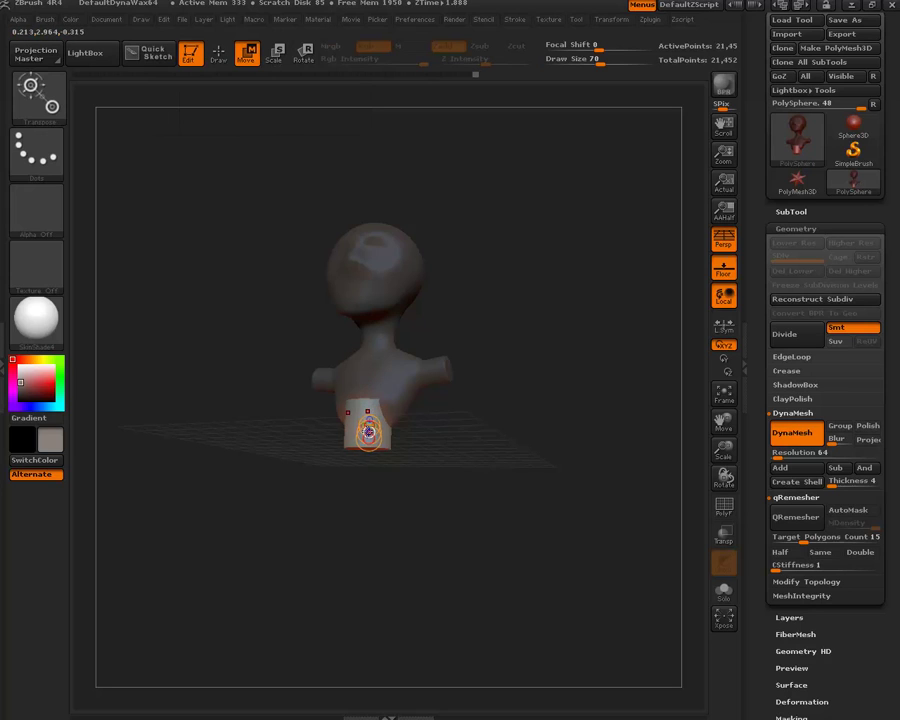
{"action": "left_click_drag", "start_coordinate": [368, 432], "coordinate": [369, 453]}
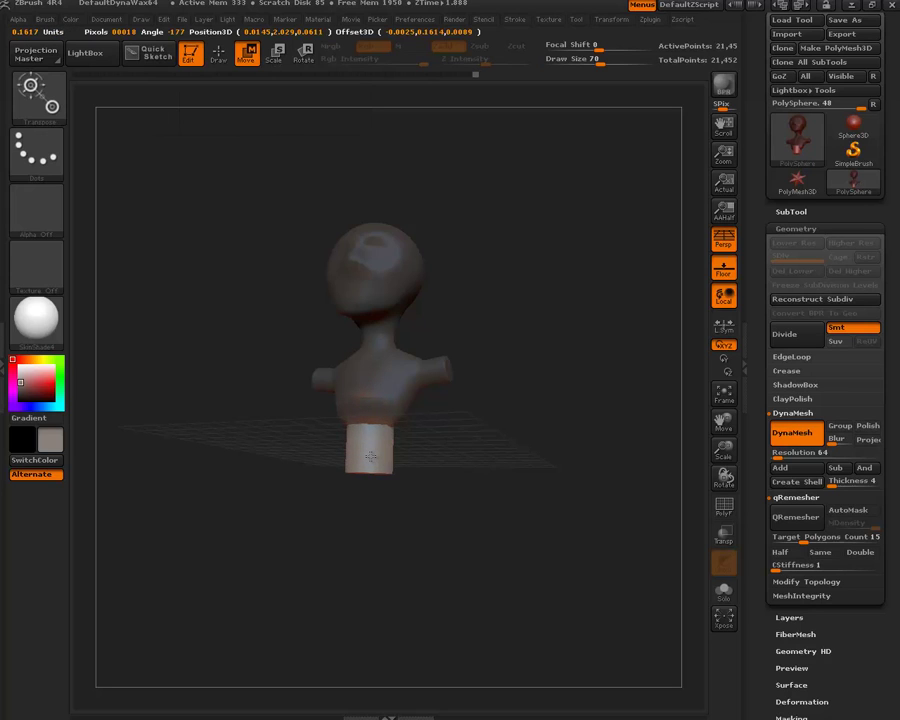
{"action": "mouse_move", "coordinate": [426, 450]}
{"action": "left_mouse_down"}
{"action": "mouse_move", "coordinate": [400, 440]}
{"action": "mouse_move", "coordinate": [475, 462]}
{"action": "mouse_move", "coordinate": [458, 456]}
{"action": "mouse_move", "coordinate": [438, 426]}
{"action": "mouse_move", "coordinate": [451, 420]}
{"action": "left_mouse_up"}
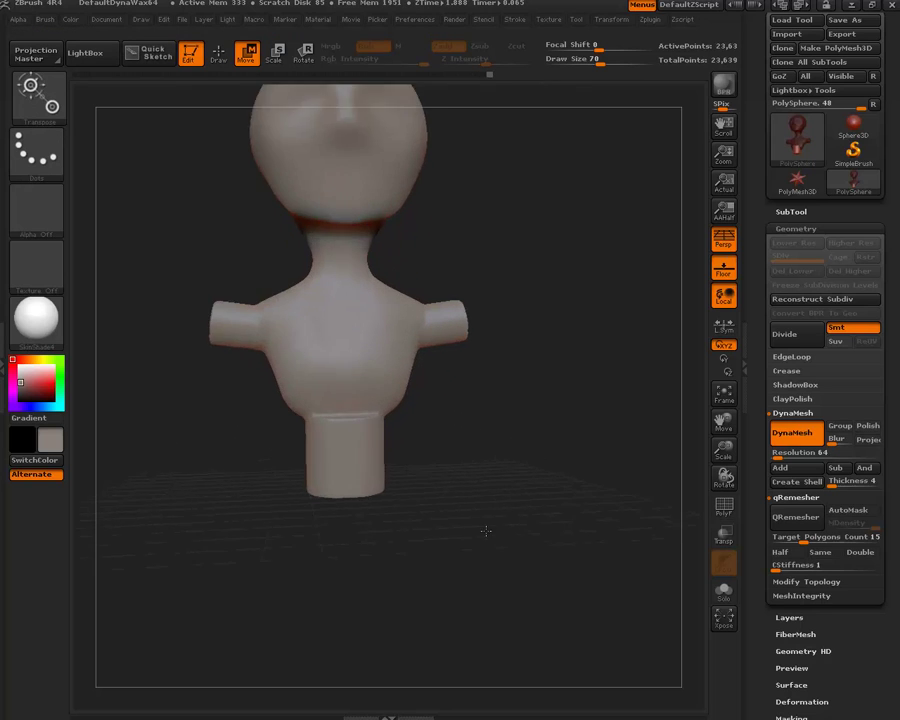
{"action": "left_click", "coordinate": [218, 52]}
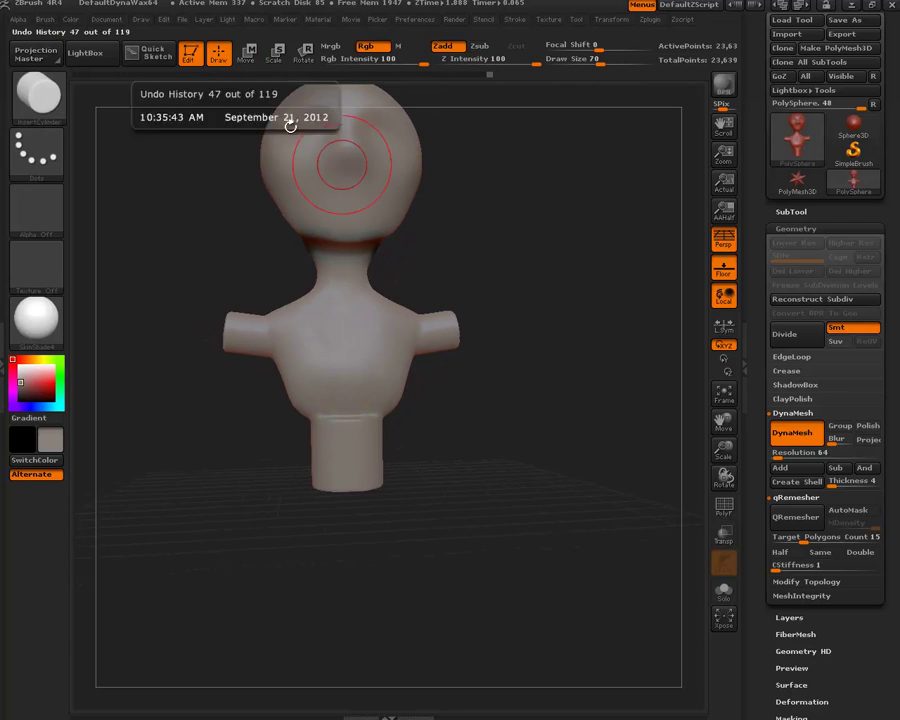
{"action": "mouse_move", "coordinate": [480, 456]}
{"action": "left_mouse_down"}
{"action": "mouse_move", "coordinate": [508, 498]}
{"action": "mouse_move", "coordinate": [466, 482]}
{"action": "left_mouse_up"}
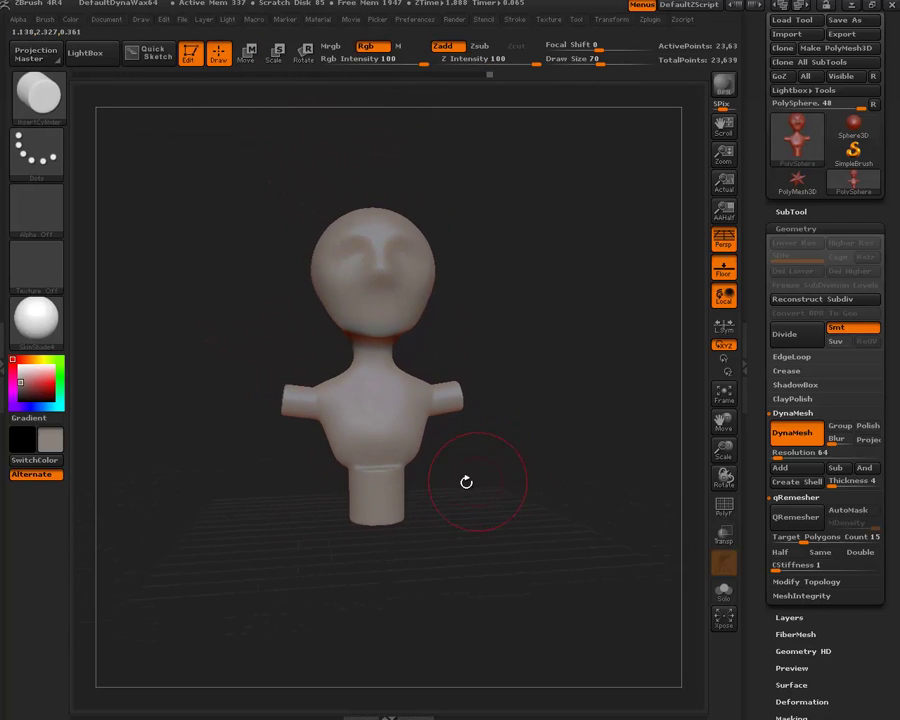
- Build up clay on the chest with ClayBuildup and smooth out its lumps and creases
{"action": "left_click", "coordinate": [54, 107]}
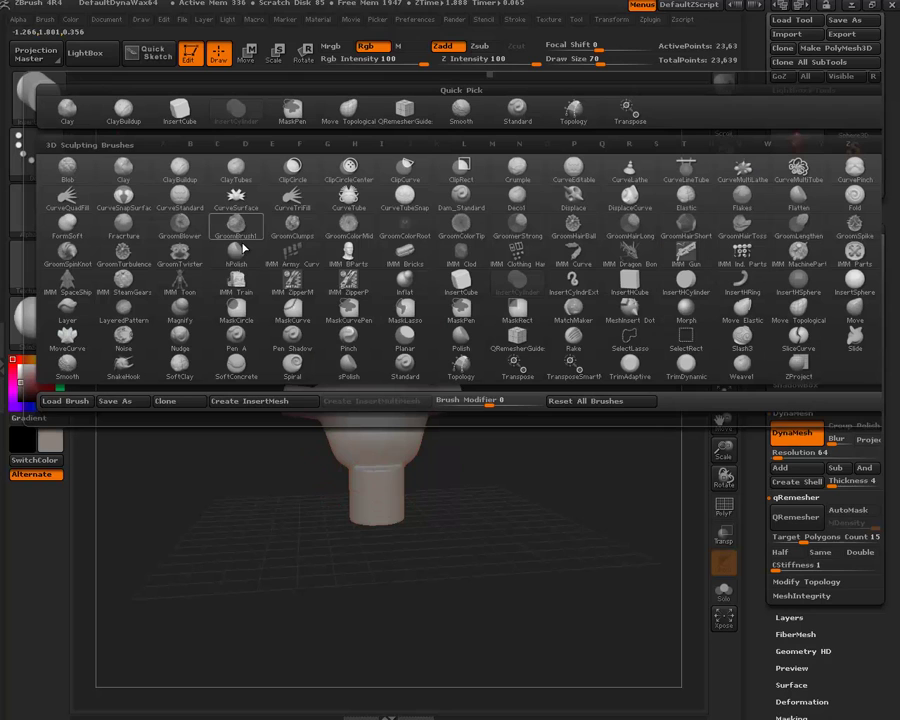
{"action": "left_click", "coordinate": [184, 174]}
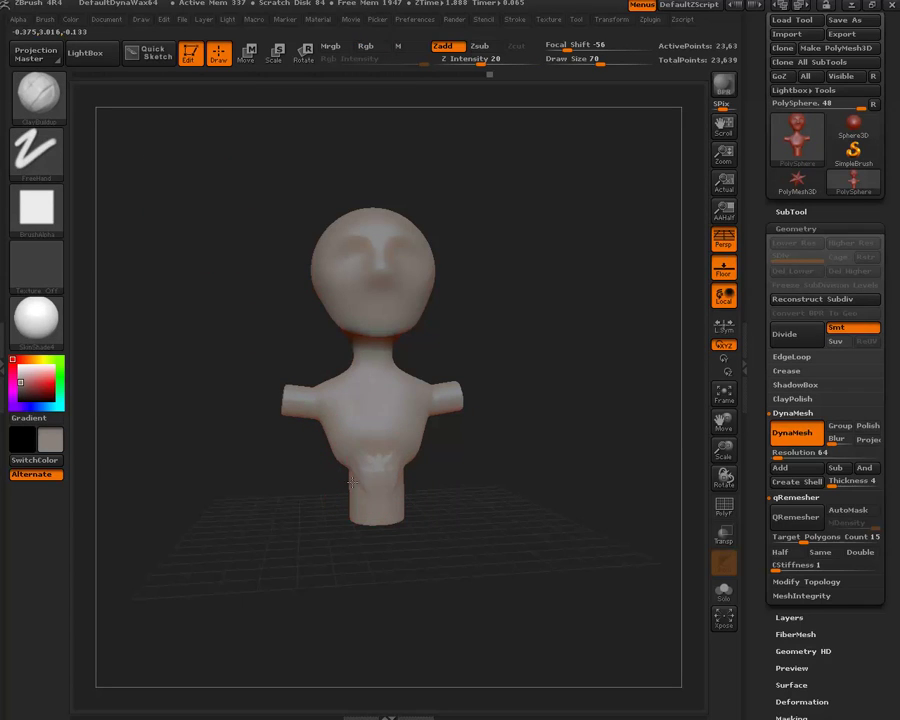
{"action": "left_click", "coordinate": [368, 461]}
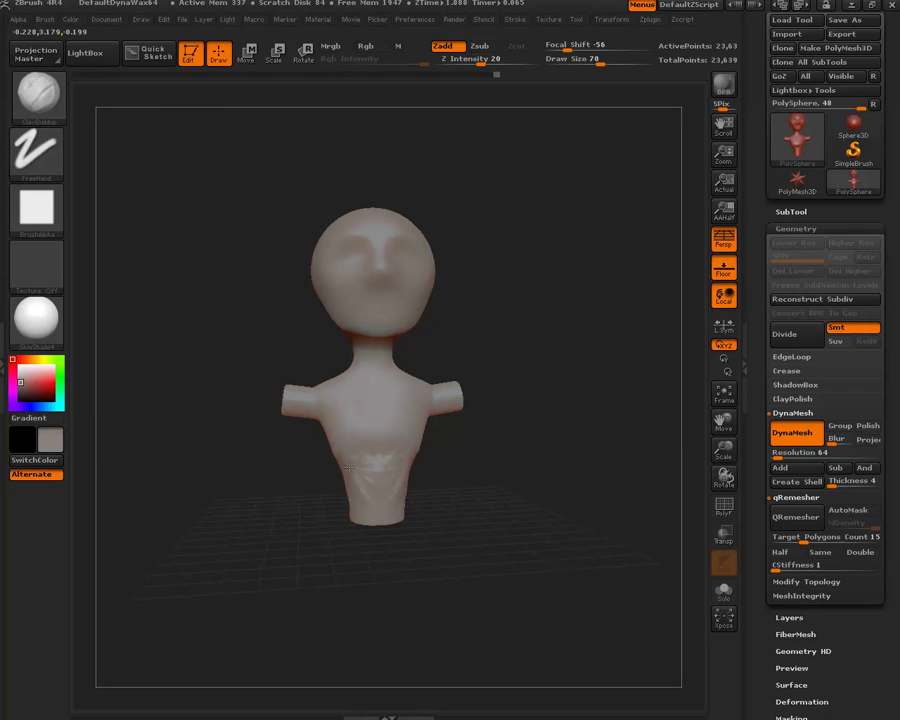
{"action": "left_click_drag", "start_coordinate": [352, 451], "coordinate": [351, 425], "text": "shift"}
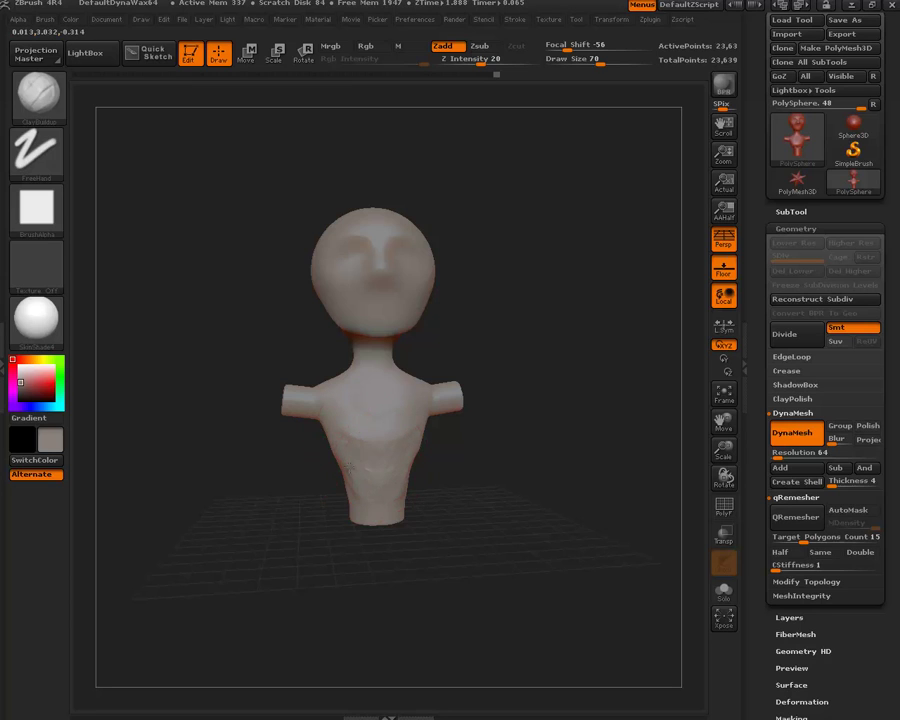
{"action": "left_click_drag", "start_coordinate": [361, 490], "coordinate": [358, 465]}
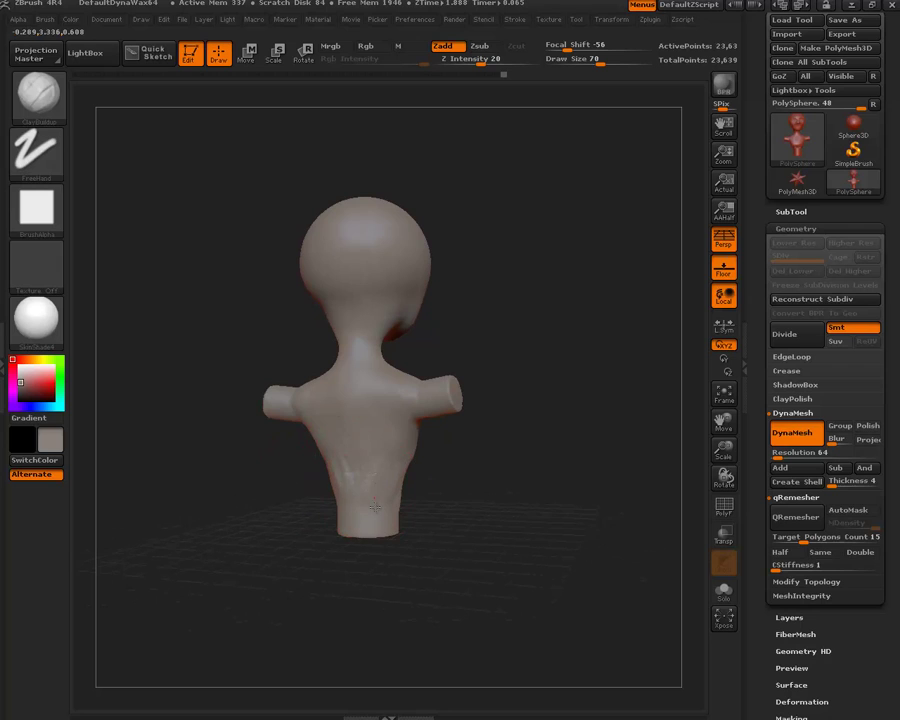
{"action": "mouse_move", "coordinate": [352, 467]}
{"action": "left_mouse_down"}
{"action": "mouse_move", "coordinate": [330, 485]}
{"action": "mouse_move", "coordinate": [301, 475]}
{"action": "left_mouse_up"}
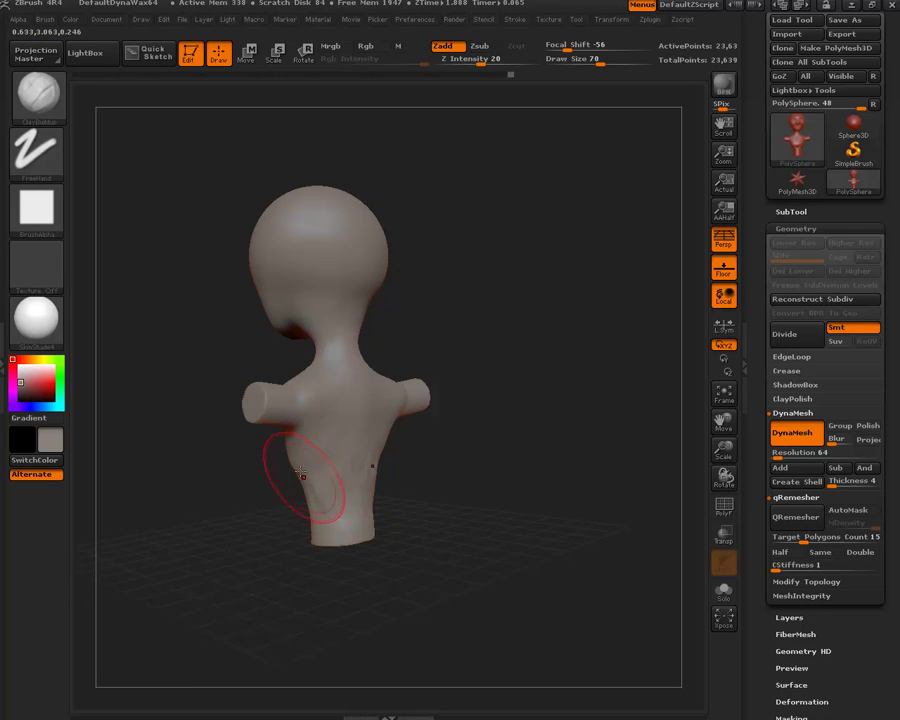
{"action": "mouse_move", "coordinate": [341, 506]}
{"action": "left_mouse_down"}
{"action": "mouse_move", "coordinate": [402, 510]}
{"action": "mouse_move", "coordinate": [234, 505]}
{"action": "mouse_move", "coordinate": [234, 442]}
{"action": "left_mouse_up"}
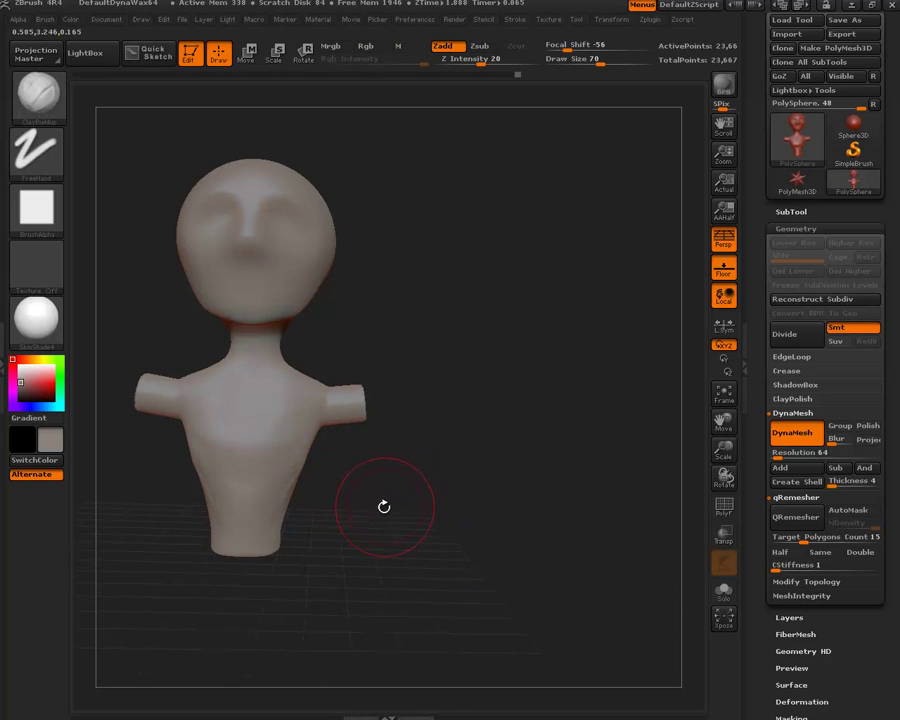
{"action": "left_click_drag", "start_coordinate": [384, 507], "coordinate": [464, 506], "text": "alt"}
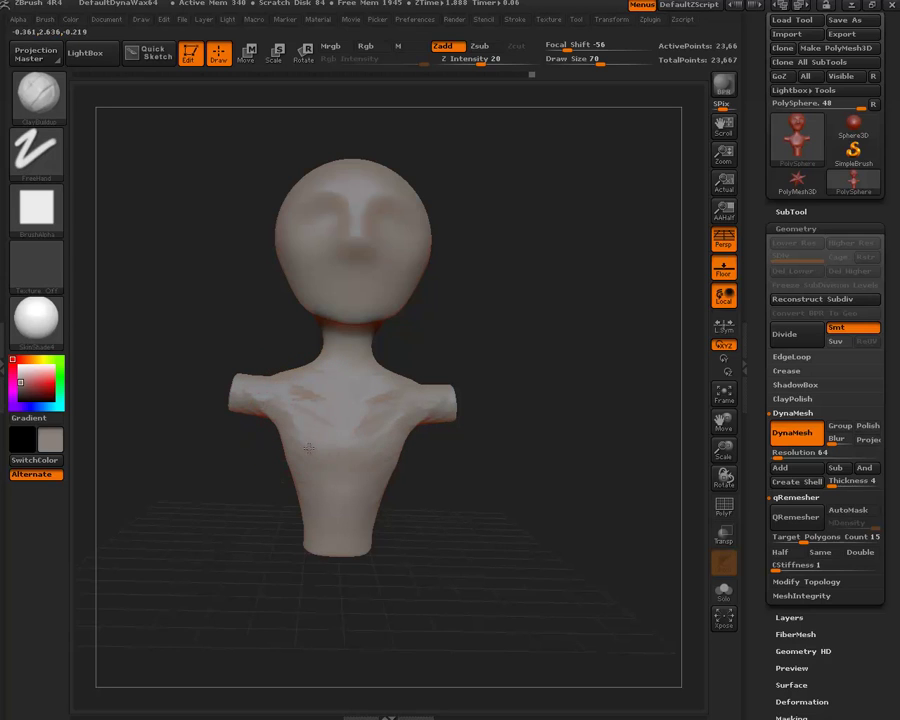
{"action": "key", "text": "shift"}
{"action": "left_click_drag", "start_coordinate": [259, 440], "coordinate": [251, 466], "text": "ctrl"}
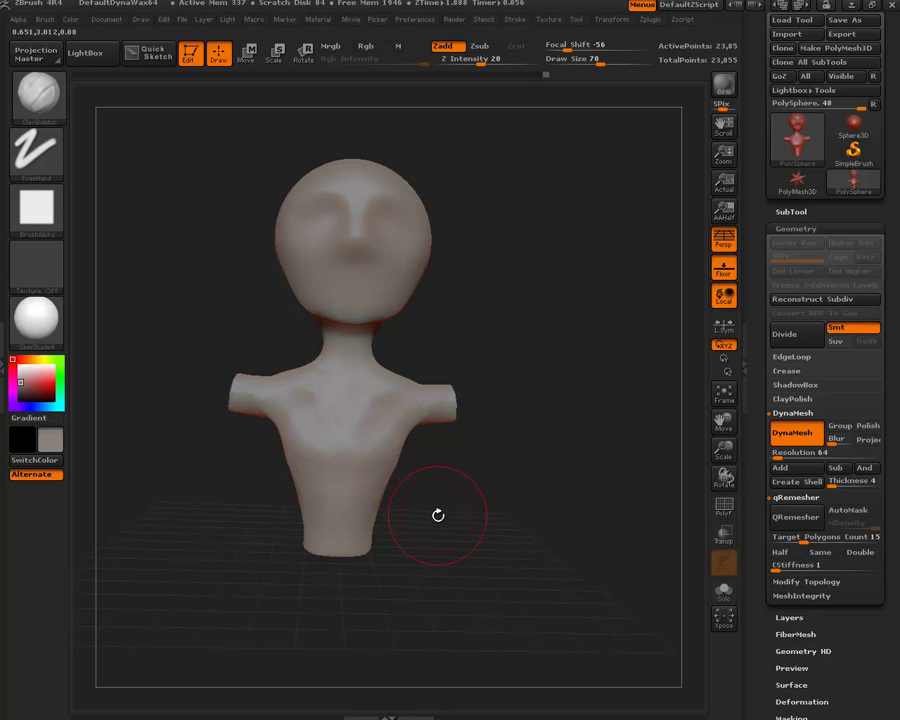
- Re-DynaMesh the bust to even its surface, check the wireframe, and open the brush library
{"action": "mouse_move", "coordinate": [450, 514]}
{"action": "left_mouse_down"}
{"action": "mouse_move", "coordinate": [517, 532]}
{"action": "mouse_move", "coordinate": [368, 402]}
{"action": "left_mouse_up"}
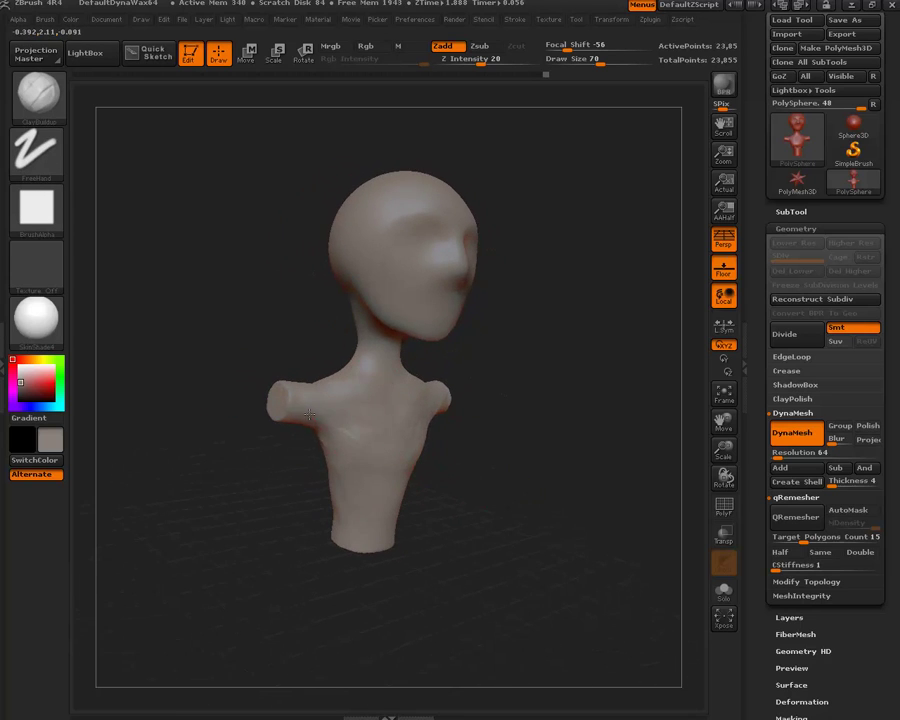
{"action": "mouse_move", "coordinate": [466, 498]}
{"action": "left_mouse_down"}
{"action": "mouse_move", "coordinate": [299, 362]}
{"action": "mouse_move", "coordinate": [354, 373]}
{"action": "left_mouse_up"}
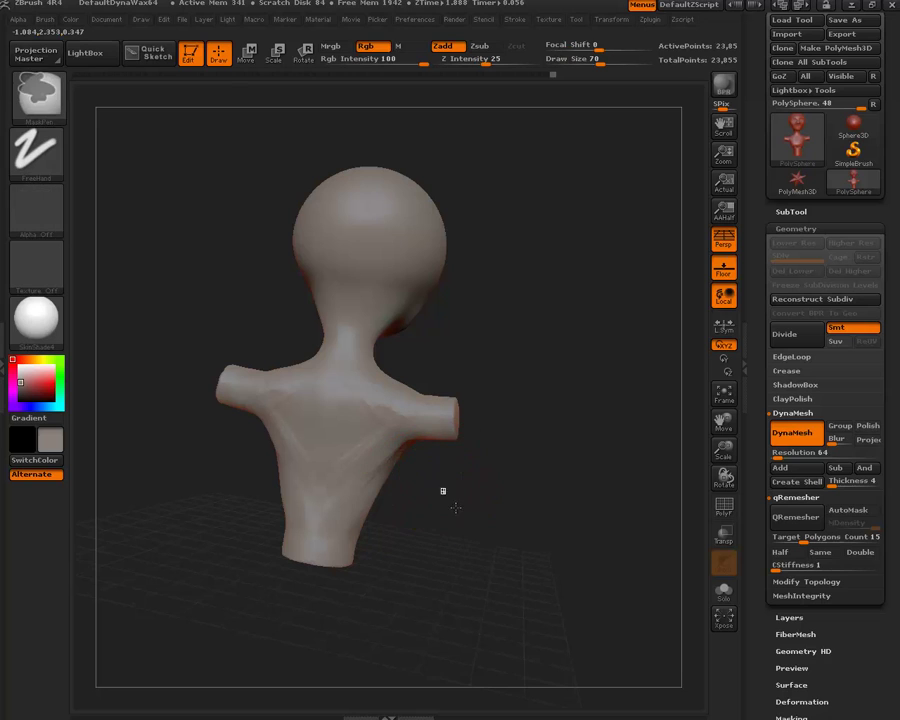
{"action": "mouse_move", "coordinate": [442, 488]}
{"action": "left_mouse_down", "text": "ctrl"}
{"action": "mouse_move", "coordinate": [488, 544]}
{"action": "mouse_move", "coordinate": [343, 497]}
{"action": "left_mouse_up", "text": "ctrl"}
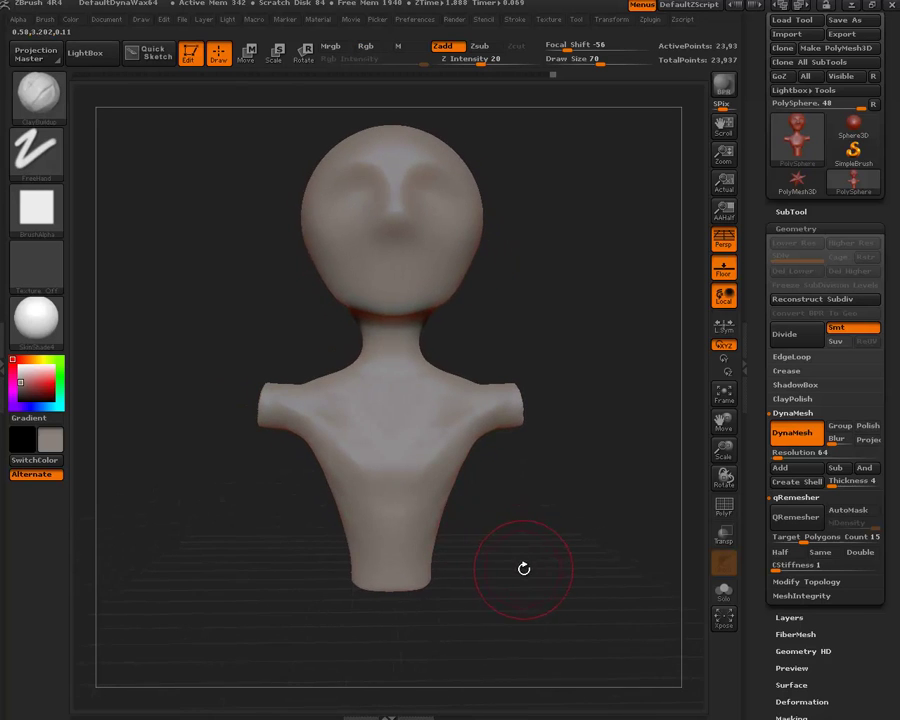
{"action": "mouse_move", "coordinate": [524, 569]}
{"action": "left_mouse_down", "text": "alt"}
{"action": "mouse_move", "coordinate": [486, 494]}
{"action": "mouse_move", "coordinate": [509, 506]}
{"action": "mouse_move", "coordinate": [528, 502]}
{"action": "left_mouse_up", "text": "alt"}
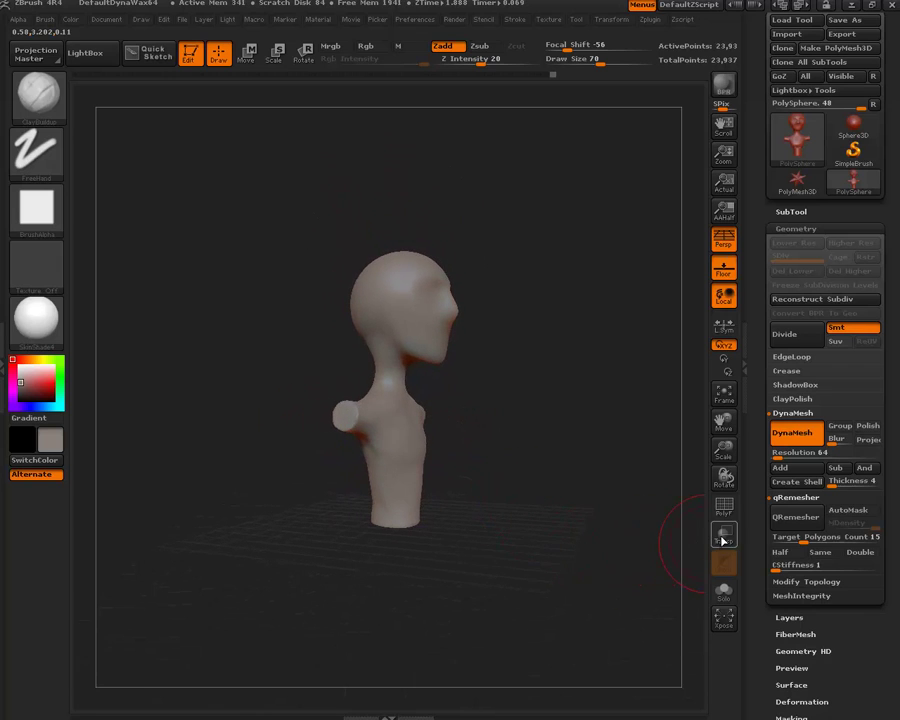
{"action": "left_click", "coordinate": [723, 507]}
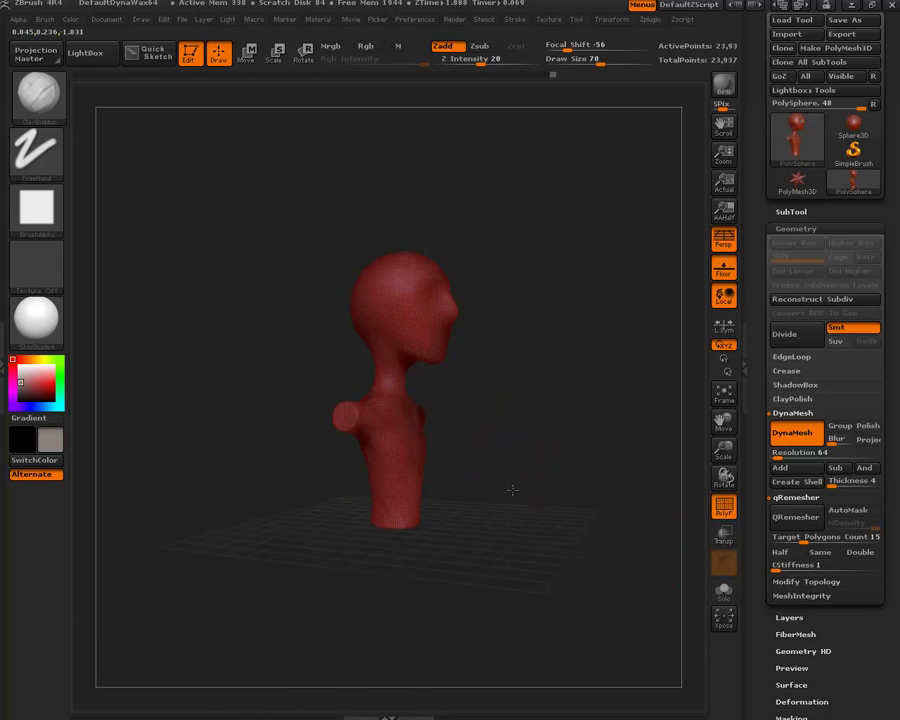
{"action": "mouse_move", "coordinate": [512, 490]}
{"action": "left_mouse_down", "text": "alt"}
{"action": "mouse_move", "coordinate": [536, 458]}
{"action": "mouse_move", "coordinate": [512, 438]}
{"action": "left_mouse_up", "text": "alt"}
{"action": "left_click", "coordinate": [725, 510]}
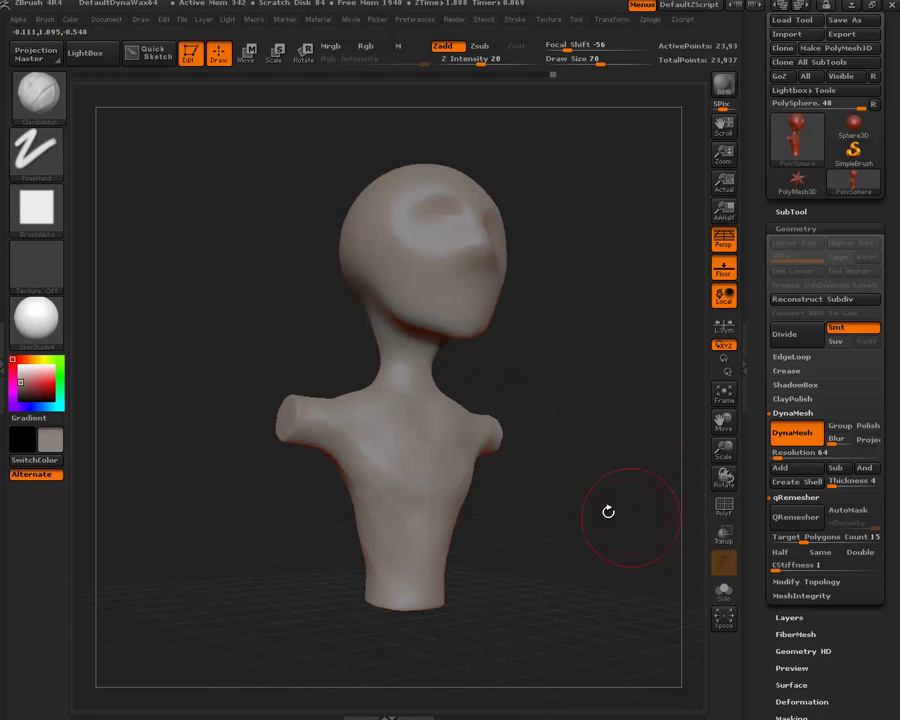
{"action": "mouse_move", "coordinate": [558, 511]}
{"action": "left_mouse_down", "text": "alt"}
{"action": "mouse_move", "coordinate": [540, 466]}
{"action": "mouse_move", "coordinate": [488, 448]}
{"action": "left_mouse_up", "text": "alt"}
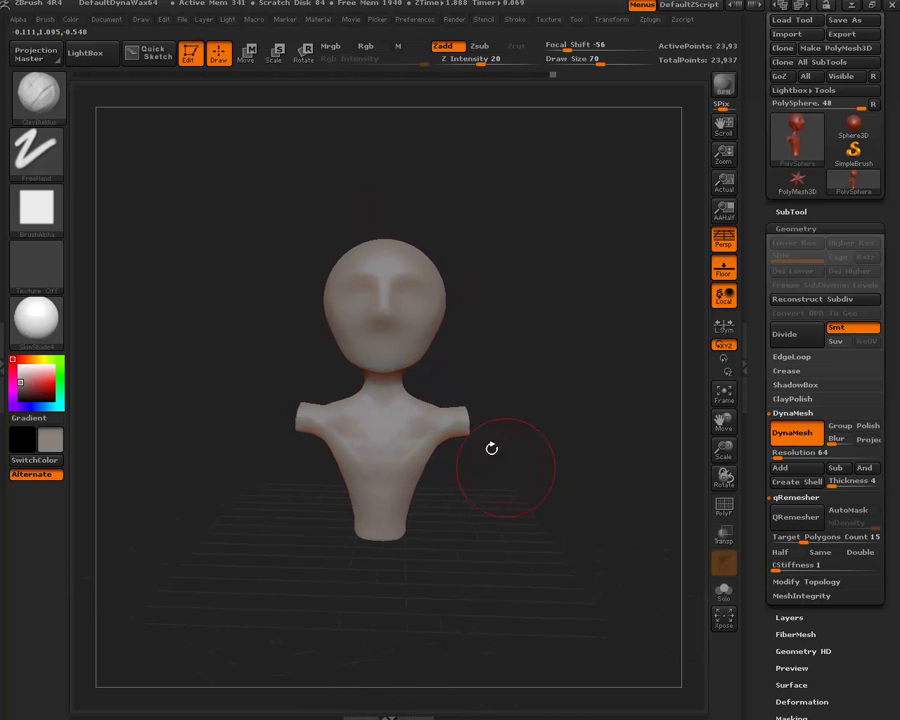
{"action": "left_click", "coordinate": [40, 92]}
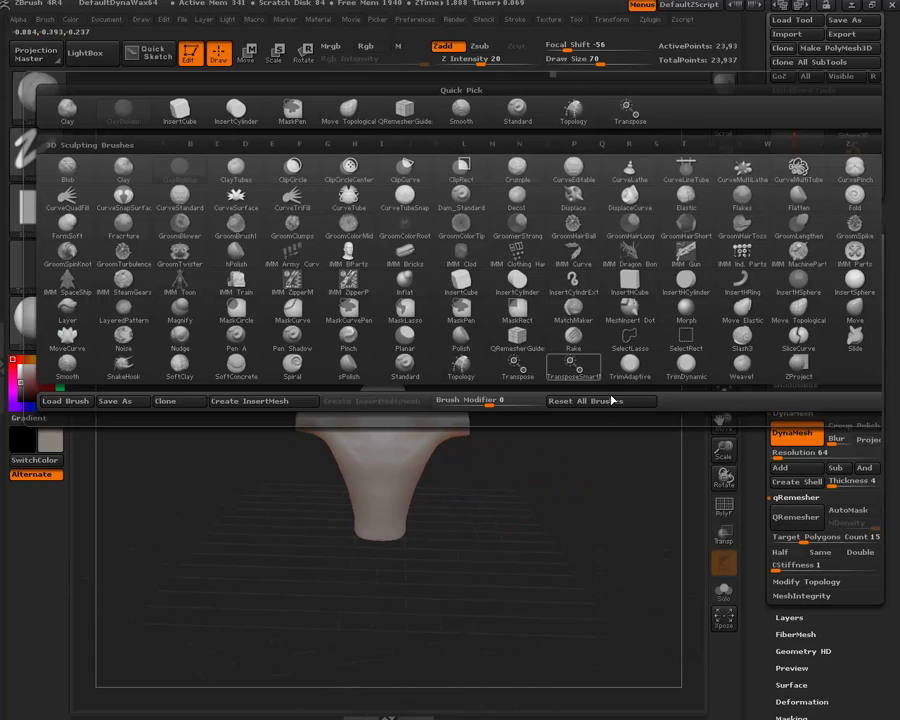
- Select the Move Topological brush and reduce its draw size to 42
{"action": "left_click", "coordinate": [745, 318]}
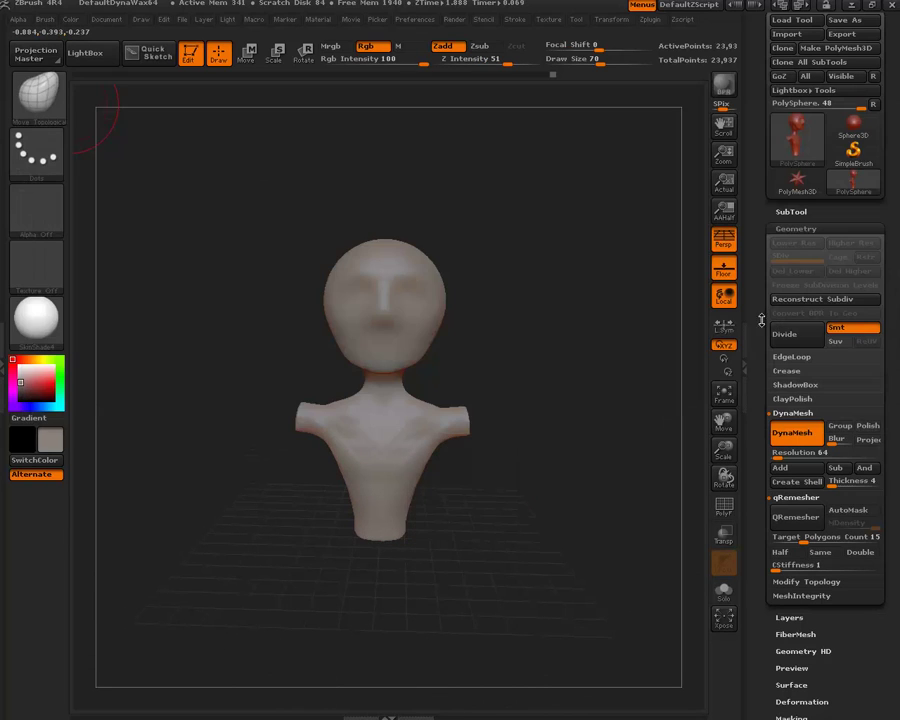
{"action": "mouse_move", "coordinate": [559, 326]}
{"action": "left_mouse_down", "text": "alt"}
{"action": "mouse_move", "coordinate": [544, 344]}
{"action": "mouse_move", "coordinate": [550, 366]}
{"action": "left_mouse_up", "text": "alt"}
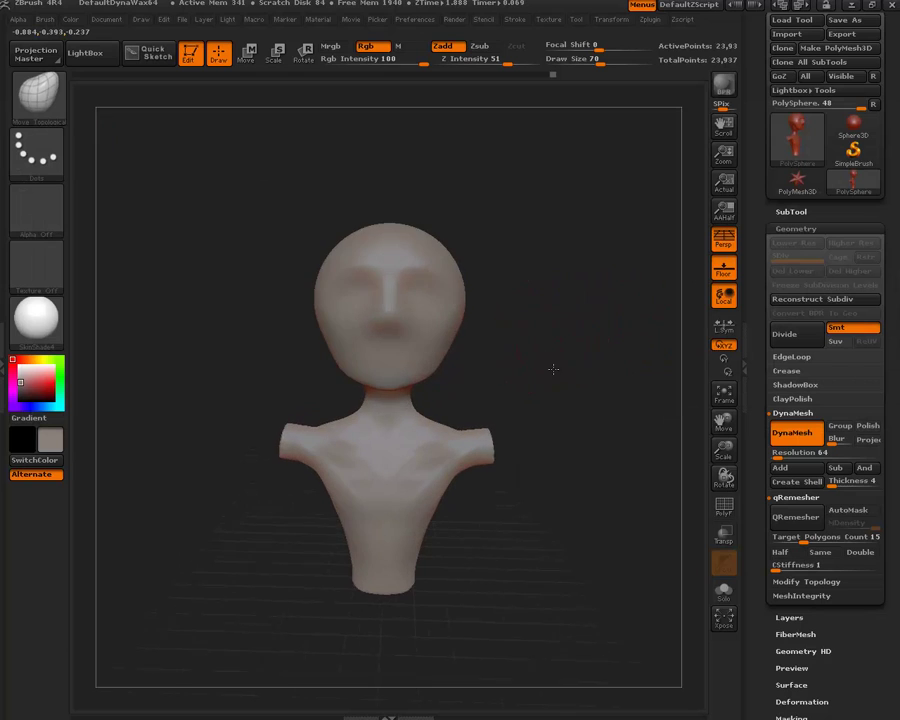
{"action": "mouse_move", "coordinate": [285, 195]}
{"action": "left_mouse_down"}
{"action": "mouse_move", "coordinate": [436, 386]}
{"action": "mouse_move", "coordinate": [435, 398]}
{"action": "left_mouse_up"}
{"action": "mouse_move", "coordinate": [489, 380]}
{"action": "left_mouse_down"}
{"action": "mouse_move", "coordinate": [556, 345]}
{"action": "mouse_move", "coordinate": [494, 304]}
{"action": "mouse_move", "coordinate": [440, 293]}
{"action": "left_mouse_up"}
{"action": "right_click", "coordinate": [465, 303]}
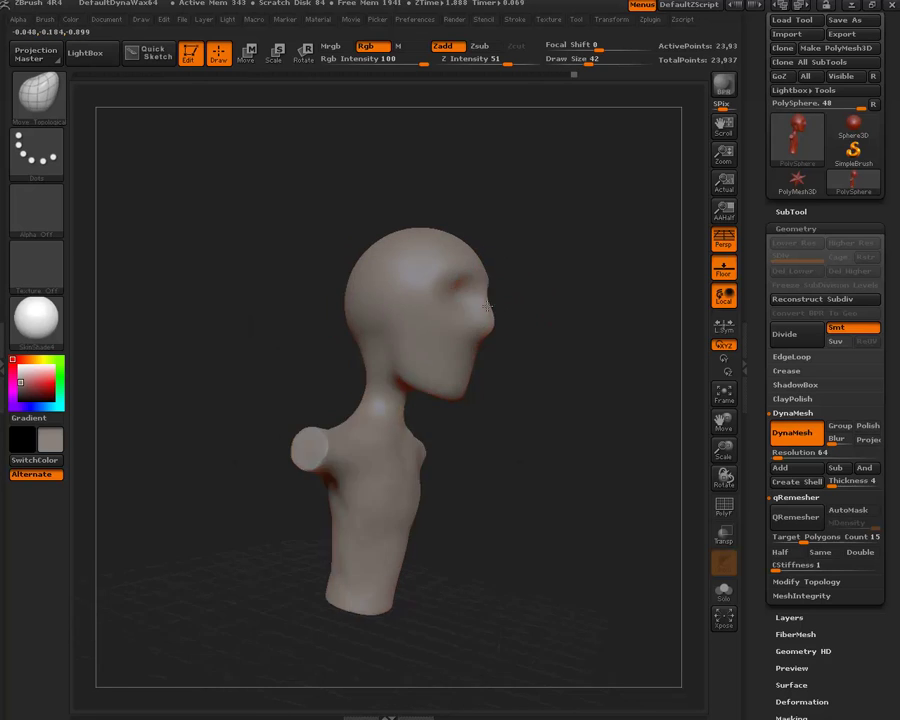
- Orbit around the bust and raise the draw size to 76
{"action": "left_click_drag", "start_coordinate": [448, 293], "coordinate": [474, 290]}
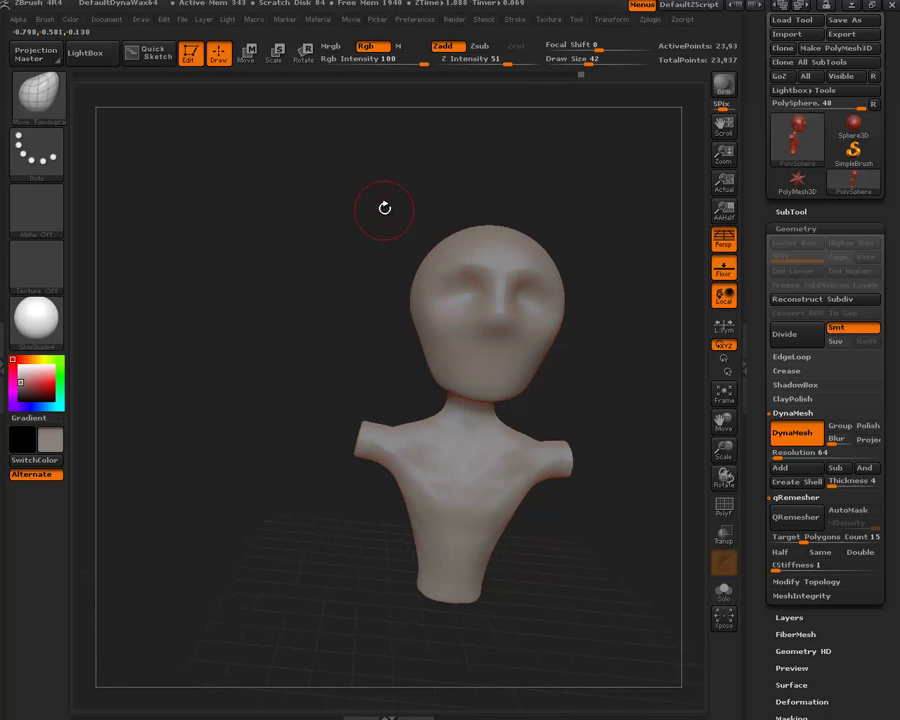
{"action": "left_click_drag", "start_coordinate": [385, 208], "coordinate": [448, 278]}
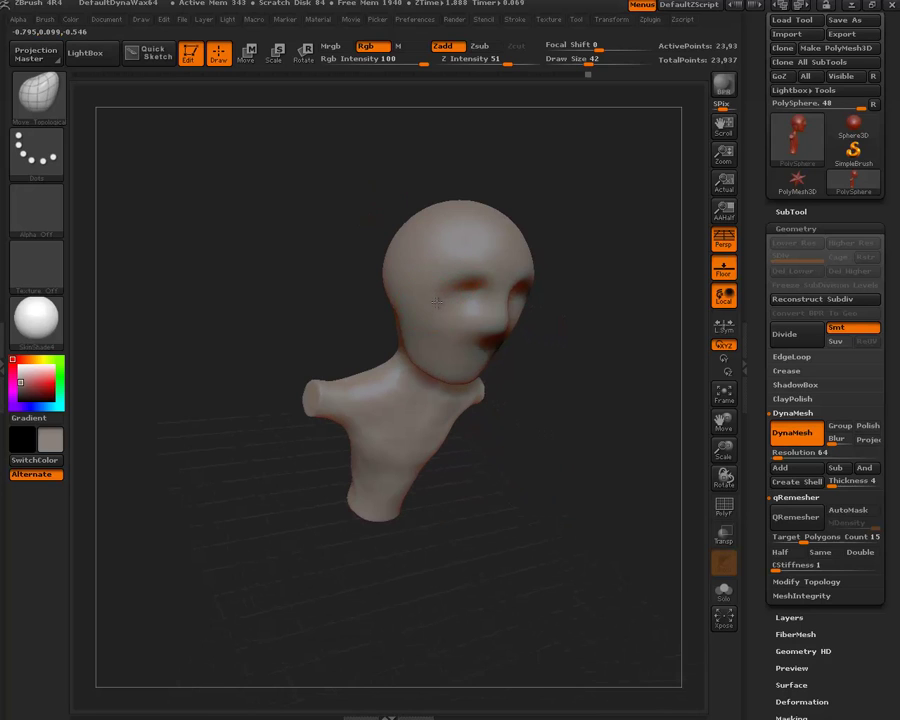
{"action": "left_click_drag", "start_coordinate": [528, 364], "coordinate": [522, 276]}
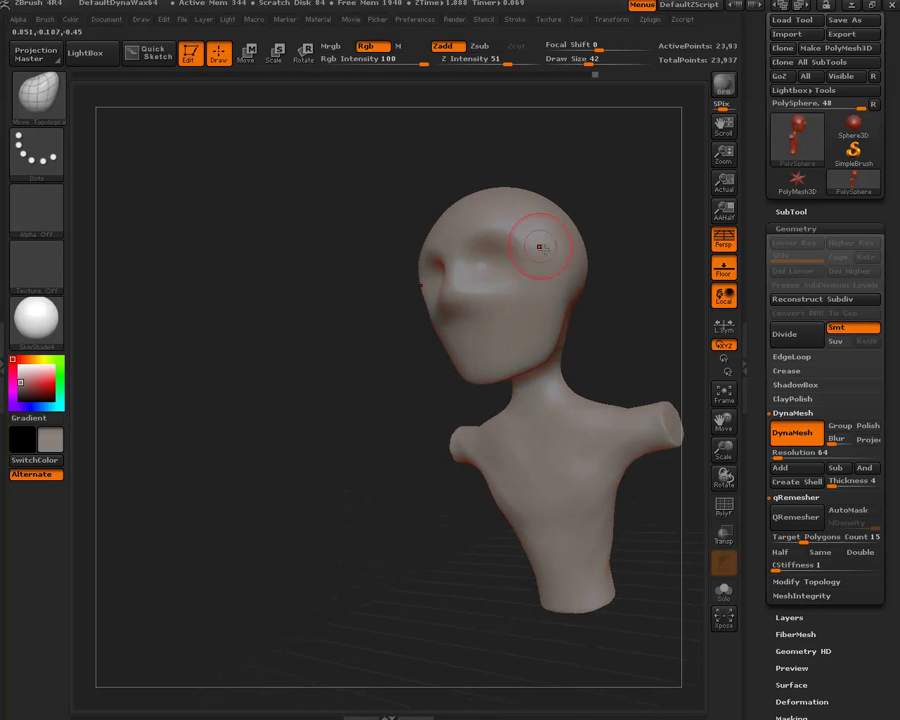
{"action": "key", "text": "space"}
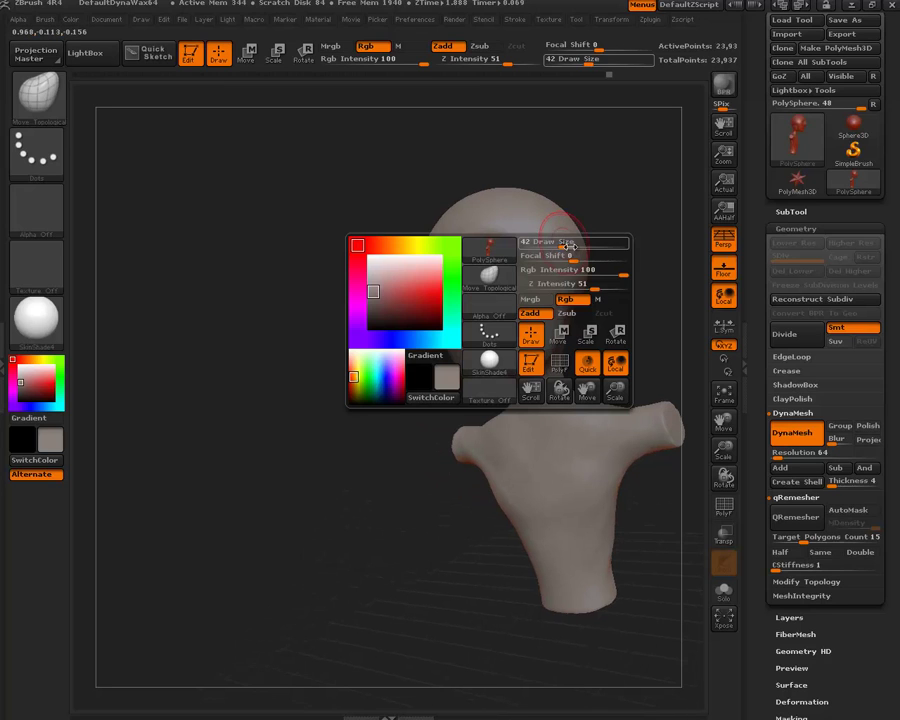
{"action": "left_click_drag", "start_coordinate": [568, 246], "coordinate": [583, 246]}
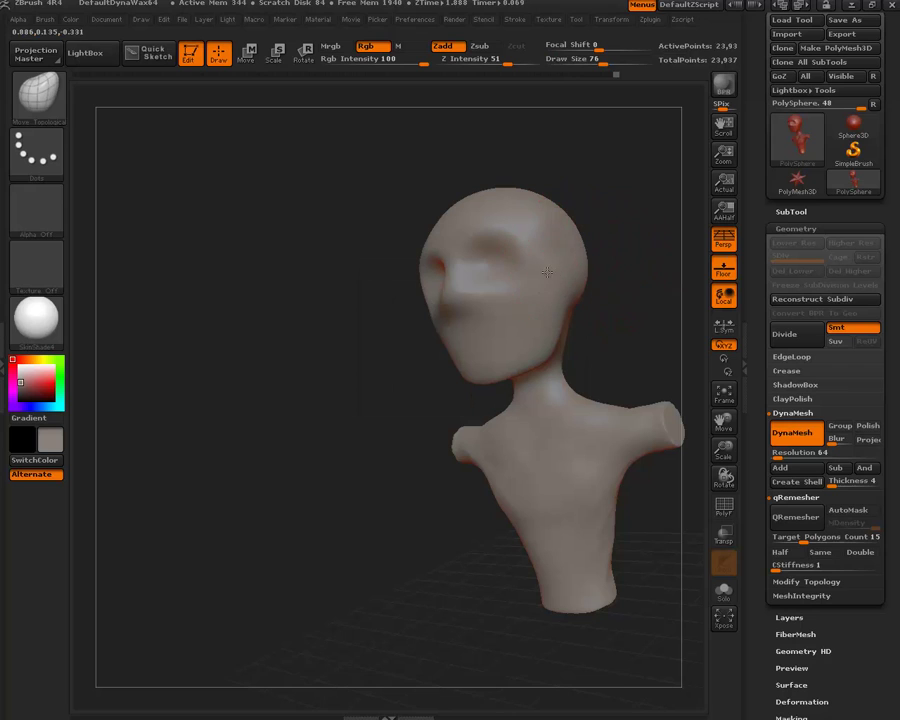
{"action": "mouse_move", "coordinate": [605, 324]}
{"action": "left_mouse_down"}
{"action": "mouse_move", "coordinate": [637, 349]}
{"action": "mouse_move", "coordinate": [634, 359]}
{"action": "mouse_move", "coordinate": [639, 352]}
{"action": "mouse_move", "coordinate": [559, 375]}
{"action": "mouse_move", "coordinate": [592, 372]}
{"action": "mouse_move", "coordinate": [576, 347]}
{"action": "mouse_move", "coordinate": [560, 346]}
{"action": "mouse_move", "coordinate": [544, 364]}
{"action": "mouse_move", "coordinate": [525, 347]}
{"action": "mouse_move", "coordinate": [534, 342]}
{"action": "mouse_move", "coordinate": [470, 344]}
{"action": "mouse_move", "coordinate": [516, 360]}
{"action": "mouse_move", "coordinate": [462, 356]}
{"action": "mouse_move", "coordinate": [534, 360]}
{"action": "mouse_move", "coordinate": [518, 377]}
{"action": "mouse_move", "coordinate": [428, 376]}
{"action": "left_mouse_up"}
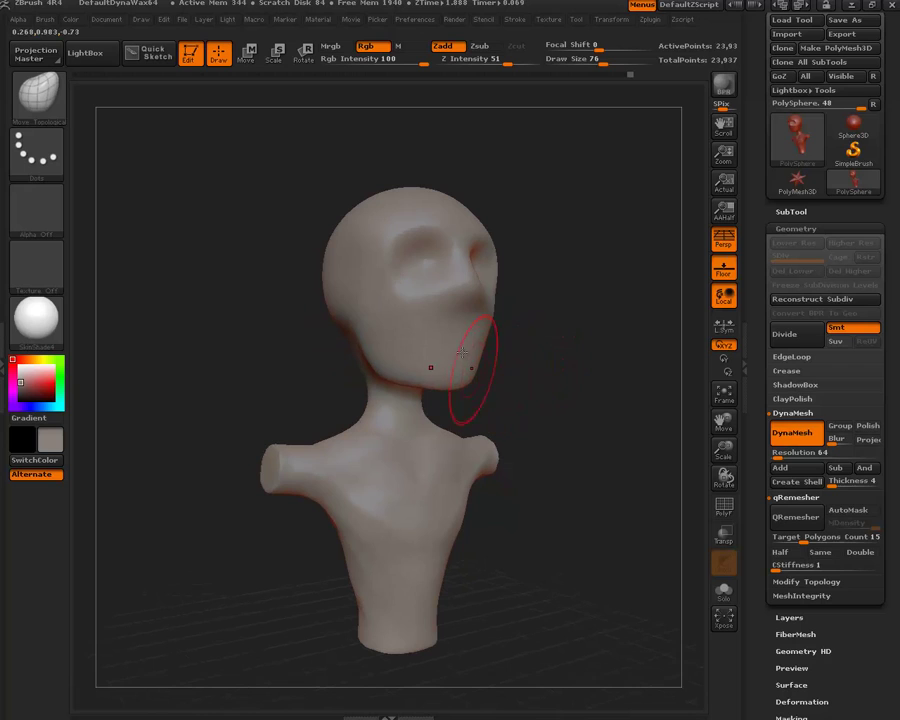
- Toggle the polygon wireframe on and off while orbiting to inspect the bust's mesh
{"action": "left_click", "coordinate": [723, 505]}
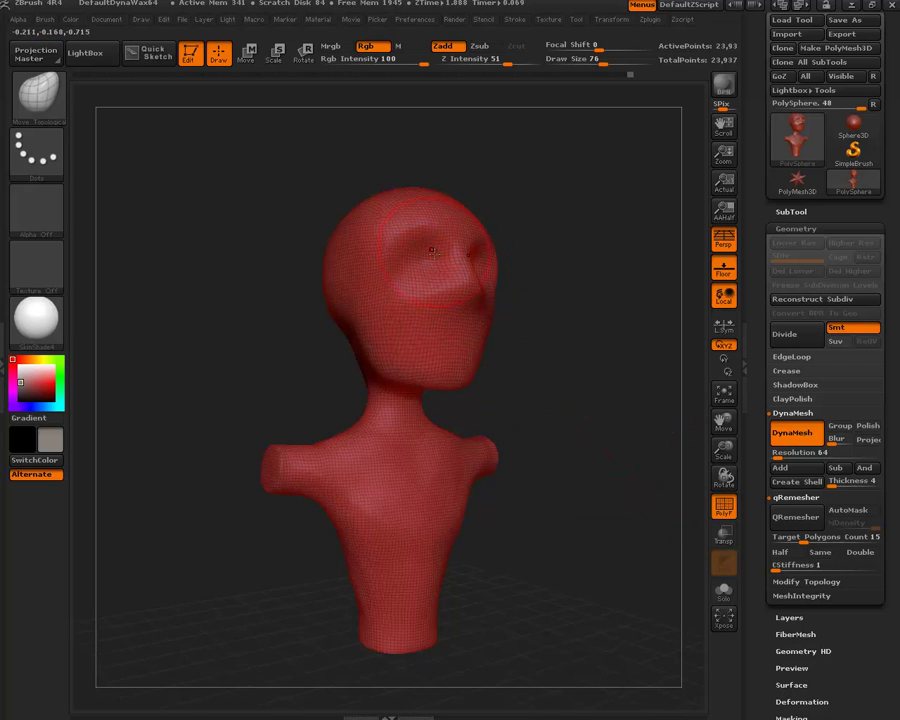
{"action": "left_click_drag", "start_coordinate": [530, 355], "coordinate": [571, 398]}
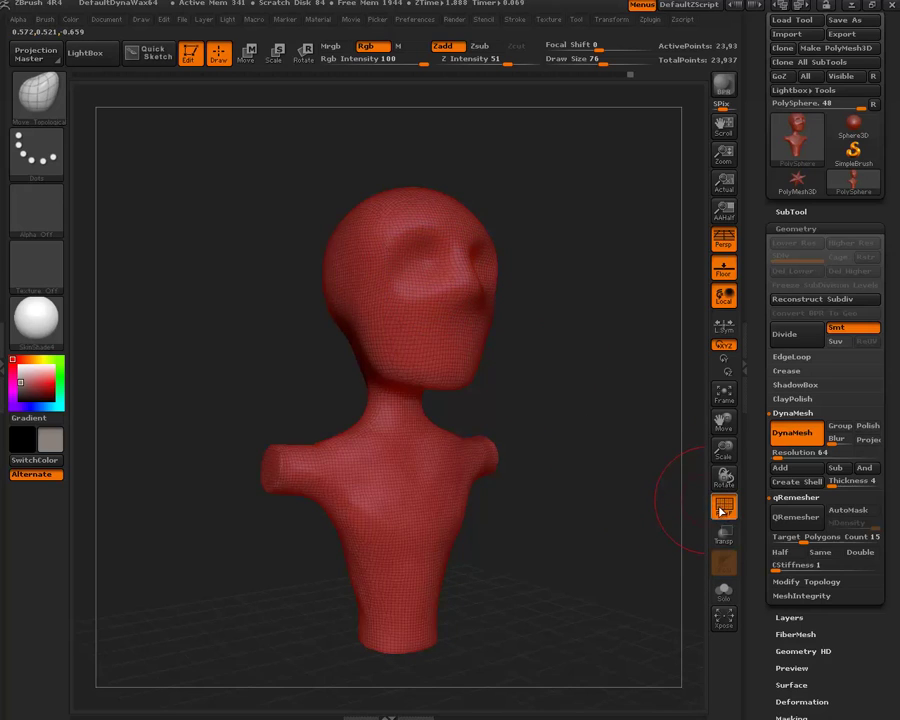
{"action": "left_click", "coordinate": [722, 506]}
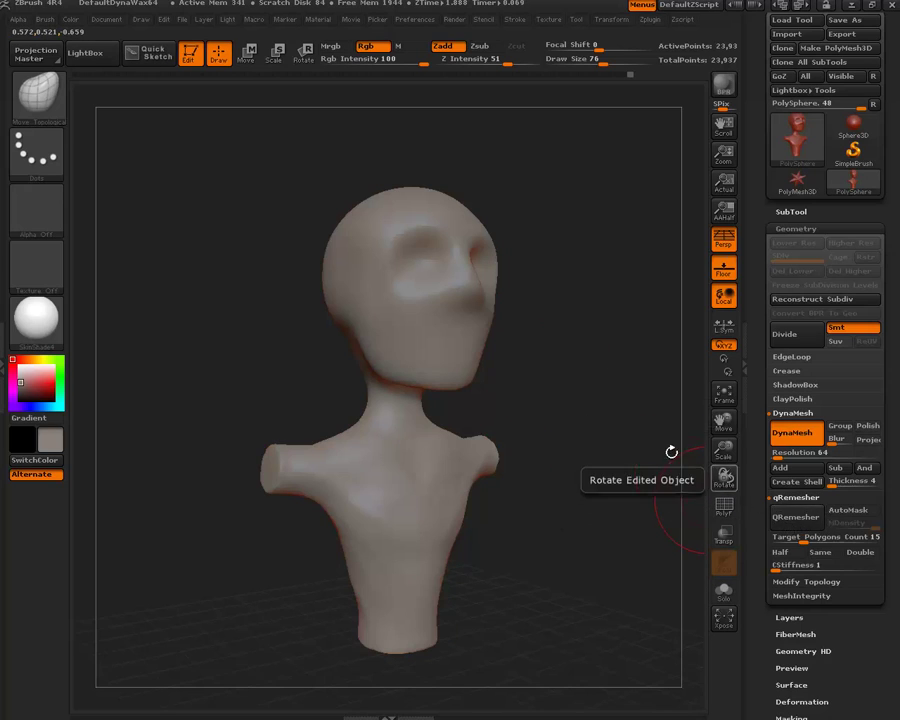
{"action": "mouse_move", "coordinate": [545, 364]}
{"action": "left_mouse_down"}
{"action": "mouse_move", "coordinate": [554, 372]}
{"action": "mouse_move", "coordinate": [508, 388]}
{"action": "mouse_move", "coordinate": [502, 359]}
{"action": "mouse_move", "coordinate": [488, 358]}
{"action": "mouse_move", "coordinate": [521, 364]}
{"action": "mouse_move", "coordinate": [526, 332]}
{"action": "mouse_move", "coordinate": [372, 298]}
{"action": "left_mouse_up"}
{"action": "left_click", "coordinate": [725, 508]}
{"action": "left_click_drag", "start_coordinate": [470, 378], "coordinate": [502, 374]}
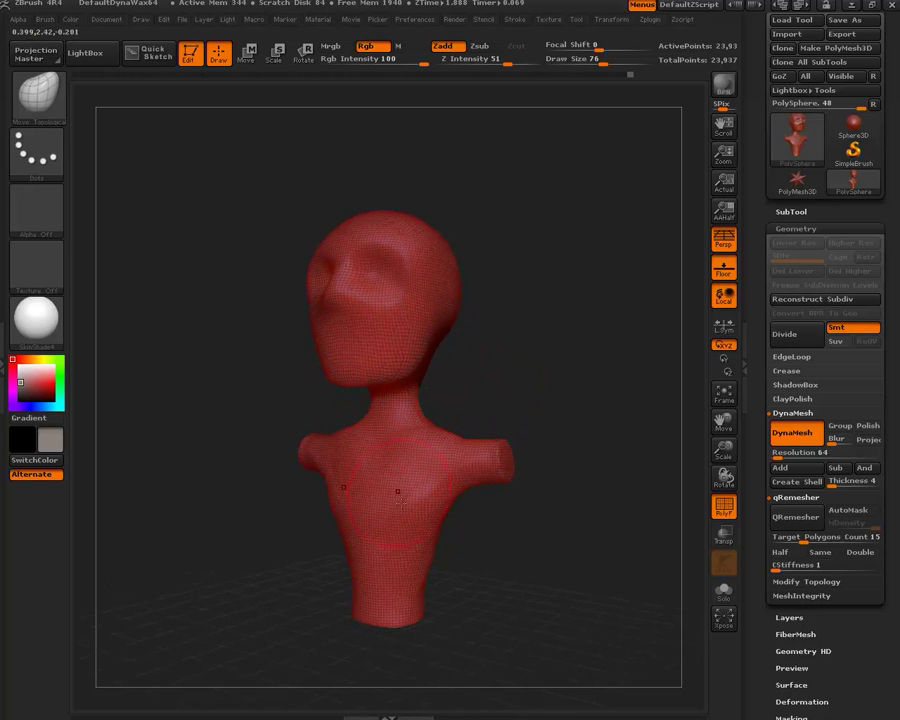
{"action": "mouse_move", "coordinate": [470, 577]}
{"action": "left_mouse_down"}
{"action": "mouse_move", "coordinate": [488, 558]}
{"action": "mouse_move", "coordinate": [462, 566]}
{"action": "left_mouse_up"}
{"action": "left_click", "coordinate": [720, 508]}
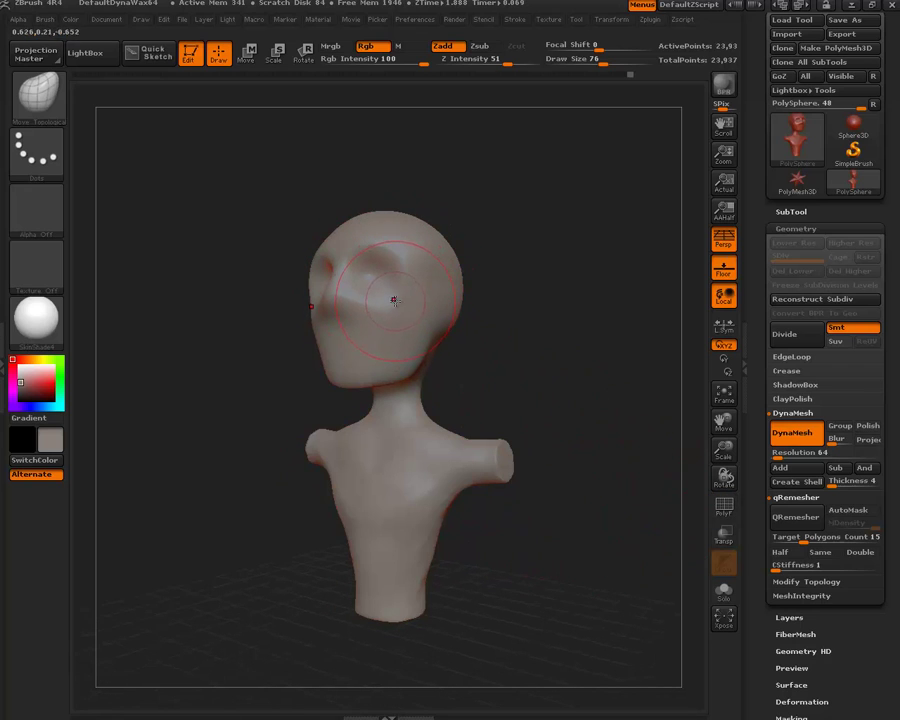
- Turn the bust to a three-quarter view and open the sculpting brush library
{"action": "left_click_drag", "start_coordinate": [270, 170], "coordinate": [220, 190]}
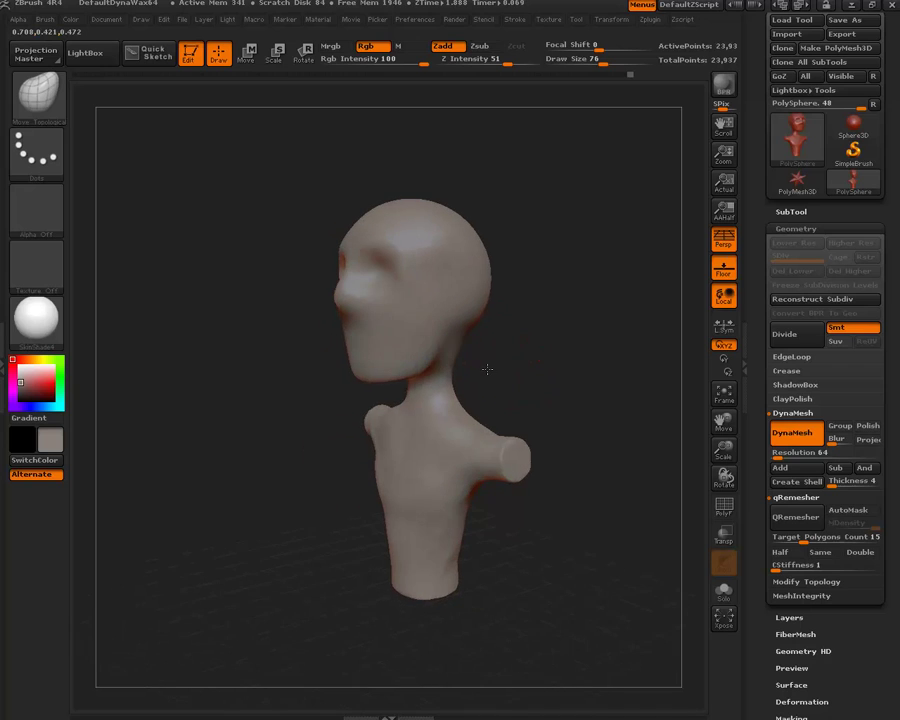
{"action": "left_click_drag", "start_coordinate": [323, 159], "coordinate": [378, 211]}
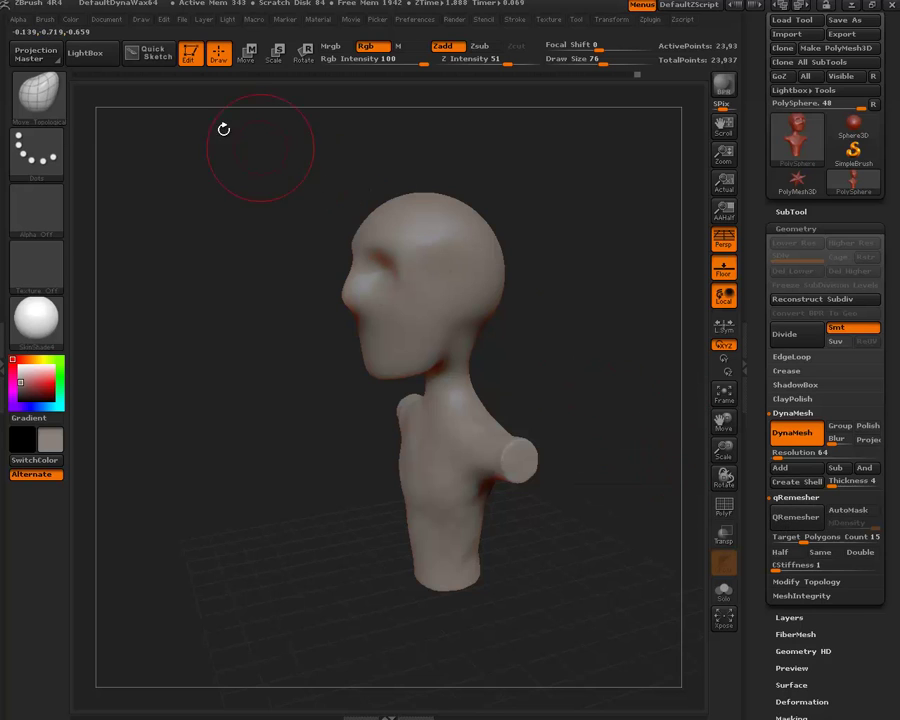
{"action": "left_click", "coordinate": [40, 88]}
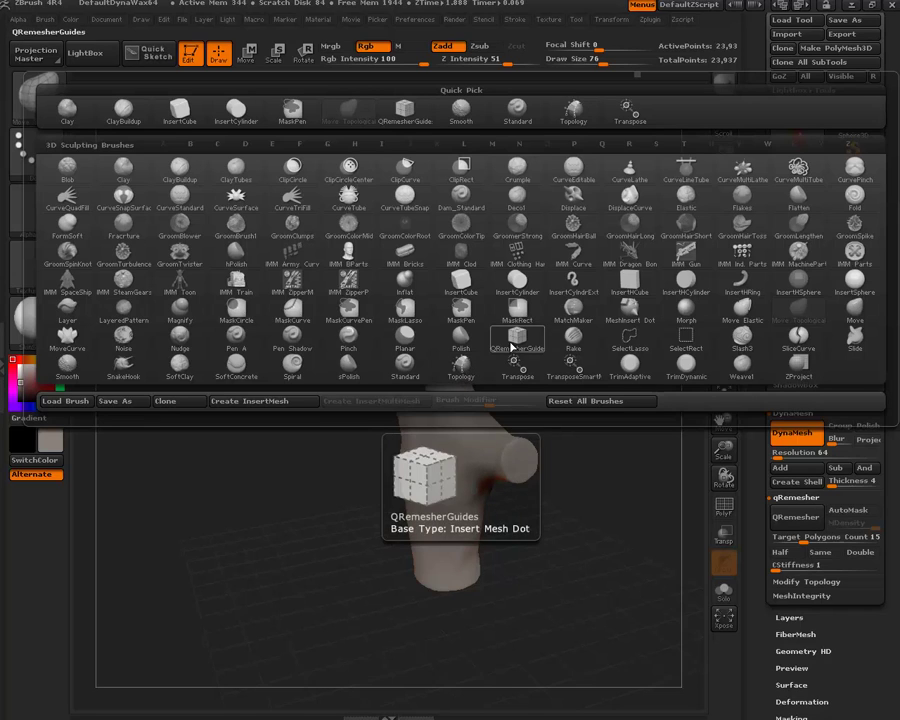
- Select the QRemesherGuides brush and set its draw size to 19
{"action": "left_click", "coordinate": [517, 343]}
{"action": "left_click_drag", "start_coordinate": [560, 345], "coordinate": [517, 325]}
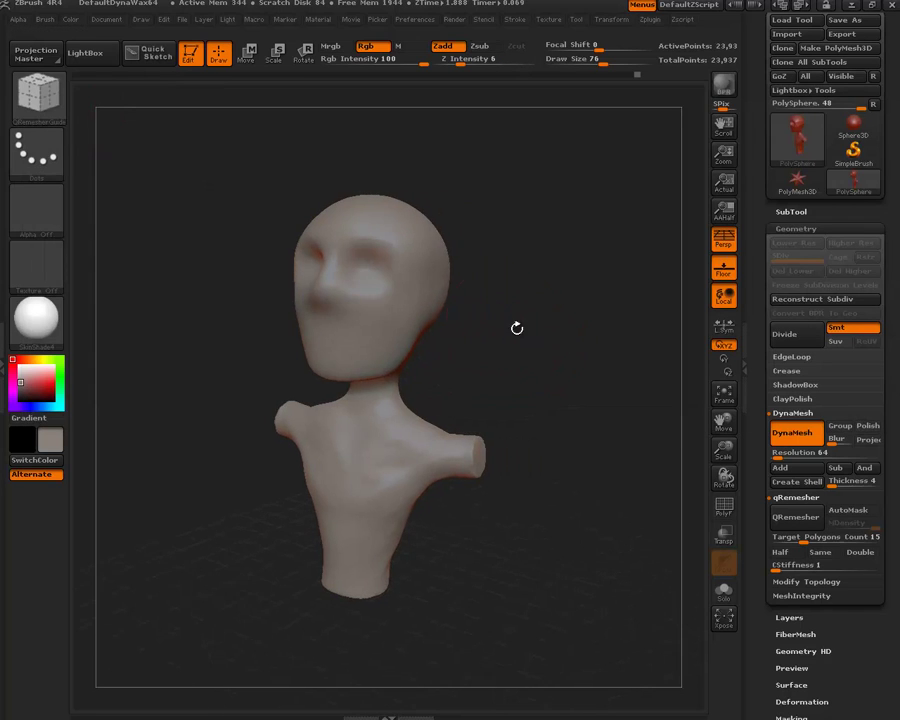
{"action": "key", "text": "space"}
{"action": "left_click_drag", "start_coordinate": [411, 262], "coordinate": [372, 262]}
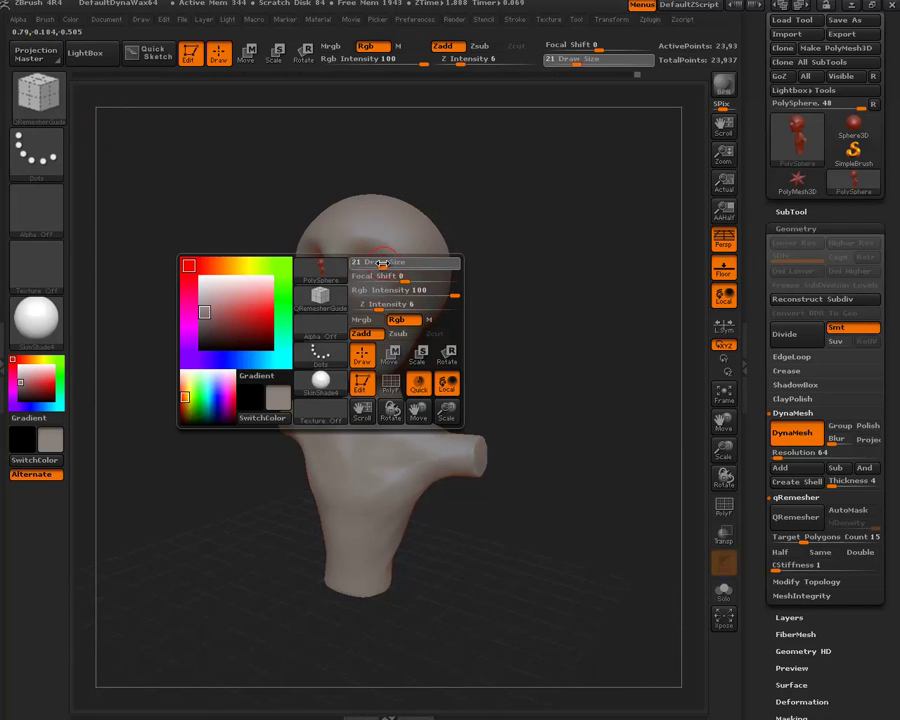
{"action": "mouse_move", "coordinate": [491, 338]}
{"action": "left_mouse_down"}
{"action": "mouse_move", "coordinate": [532, 342]}
{"action": "mouse_move", "coordinate": [380, 245]}
{"action": "mouse_move", "coordinate": [300, 420]}
{"action": "mouse_move", "coordinate": [518, 326]}
{"action": "mouse_move", "coordinate": [520, 353]}
{"action": "mouse_move", "coordinate": [509, 332]}
{"action": "left_mouse_up"}
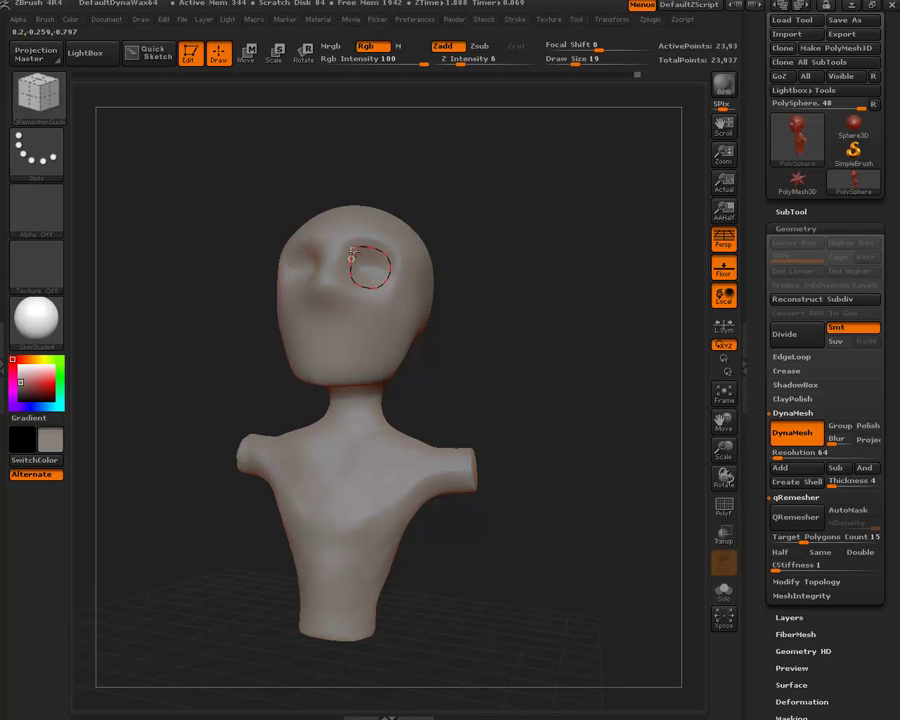
- Draw guide curves looping around the eye, along the nose, around the mouth and above the eye
{"action": "mouse_move", "coordinate": [366, 260]}
{"action": "left_mouse_down"}
{"action": "mouse_move", "coordinate": [476, 306]}
{"action": "mouse_move", "coordinate": [372, 268]}
{"action": "left_mouse_up"}
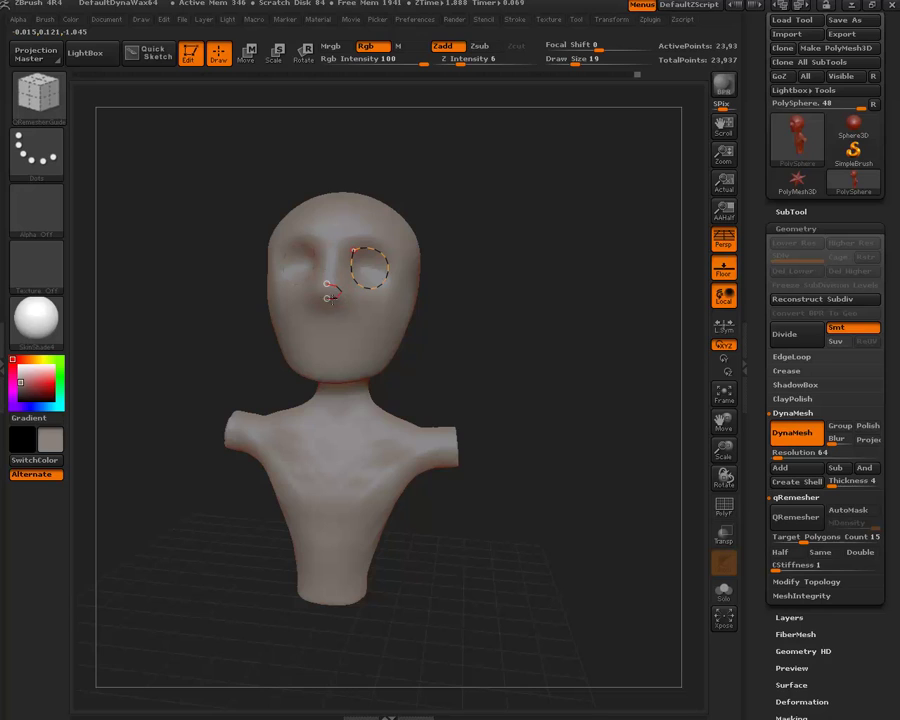
{"action": "left_click_drag", "start_coordinate": [456, 352], "coordinate": [468, 355]}
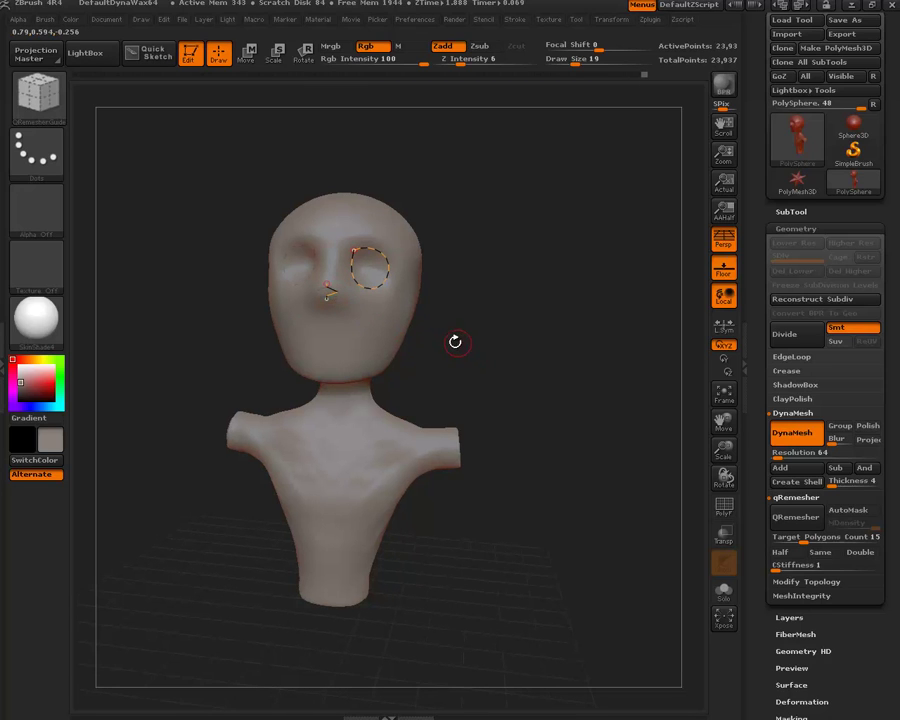
{"action": "left_click_drag", "start_coordinate": [325, 286], "coordinate": [341, 288]}
{"action": "left_click_drag", "start_coordinate": [448, 344], "coordinate": [446, 353]}
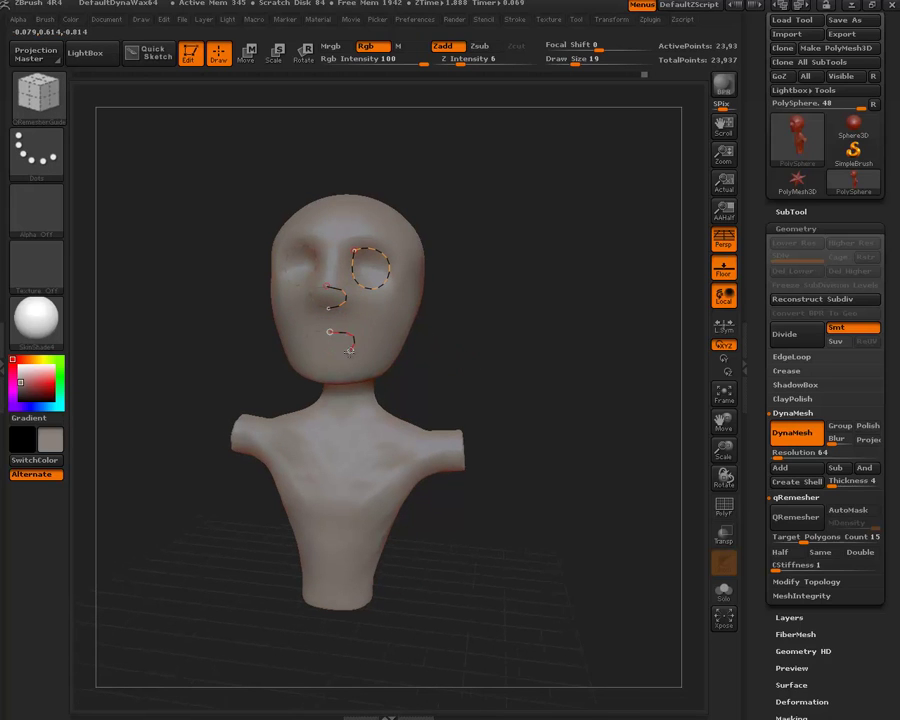
{"action": "left_click_drag", "start_coordinate": [452, 368], "coordinate": [430, 311]}
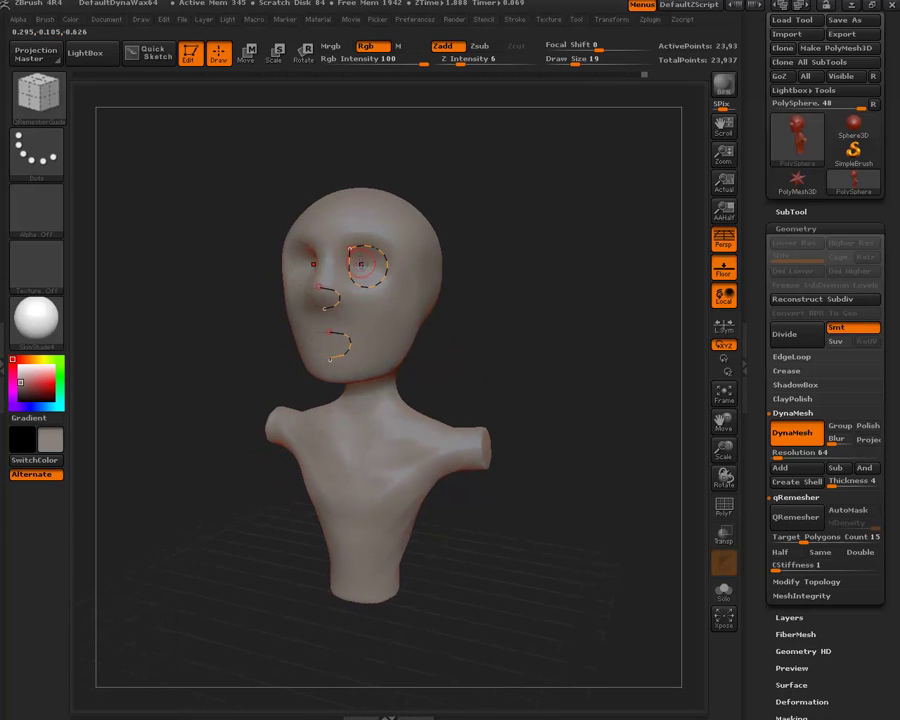
{"action": "left_click_drag", "start_coordinate": [328, 240], "coordinate": [350, 268]}
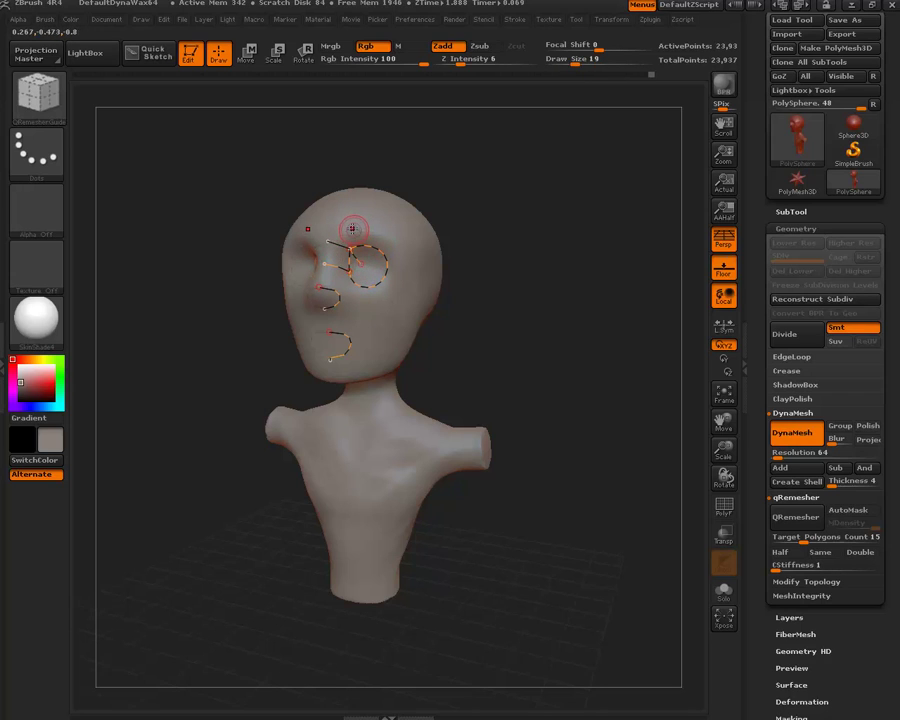
{"action": "mouse_move", "coordinate": [340, 225]}
{"action": "left_mouse_down"}
{"action": "mouse_move", "coordinate": [346, 241]}
{"action": "mouse_move", "coordinate": [336, 272]}
{"action": "left_mouse_up"}
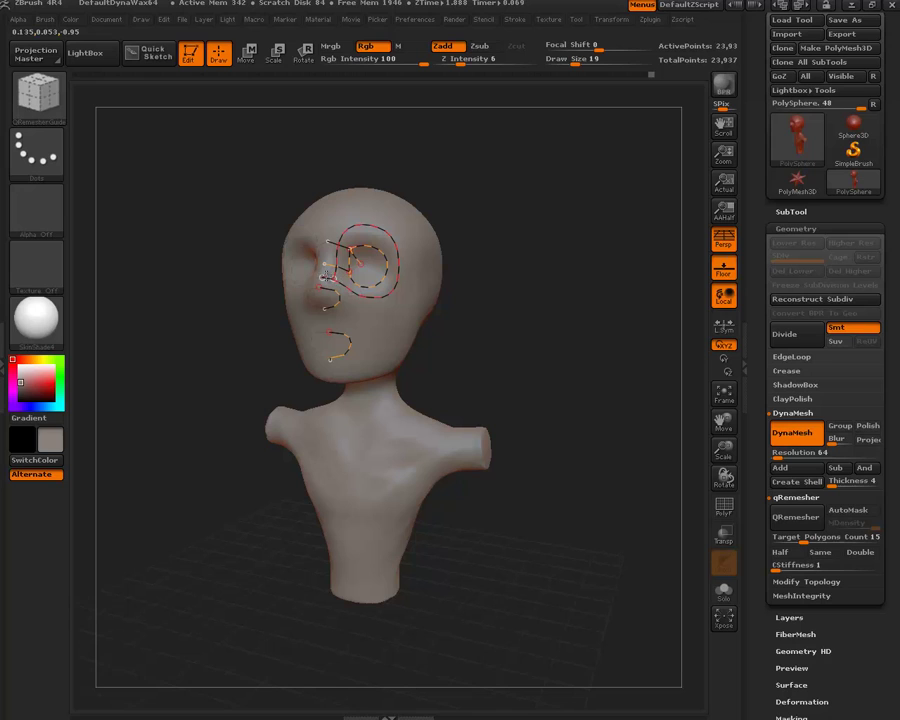
- Add guide curves around the eye, a smaller inner eye loop, and a curve down the cheek
{"action": "left_click_drag", "start_coordinate": [325, 275], "coordinate": [423, 302]}
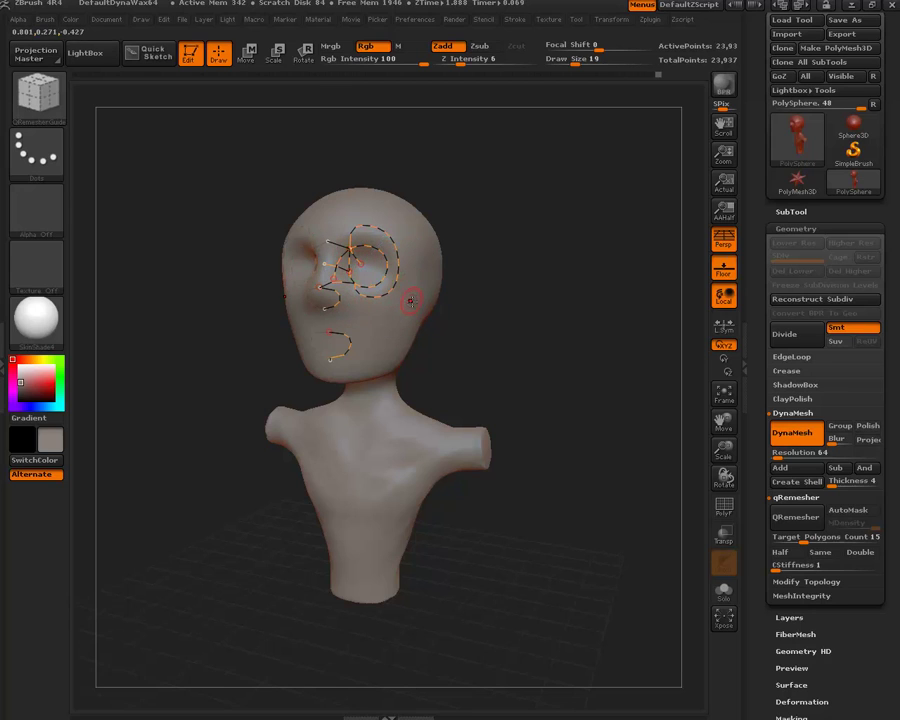
{"action": "mouse_move", "coordinate": [410, 300]}
{"action": "left_mouse_down"}
{"action": "mouse_move", "coordinate": [352, 244]}
{"action": "mouse_move", "coordinate": [366, 254]}
{"action": "left_mouse_up"}
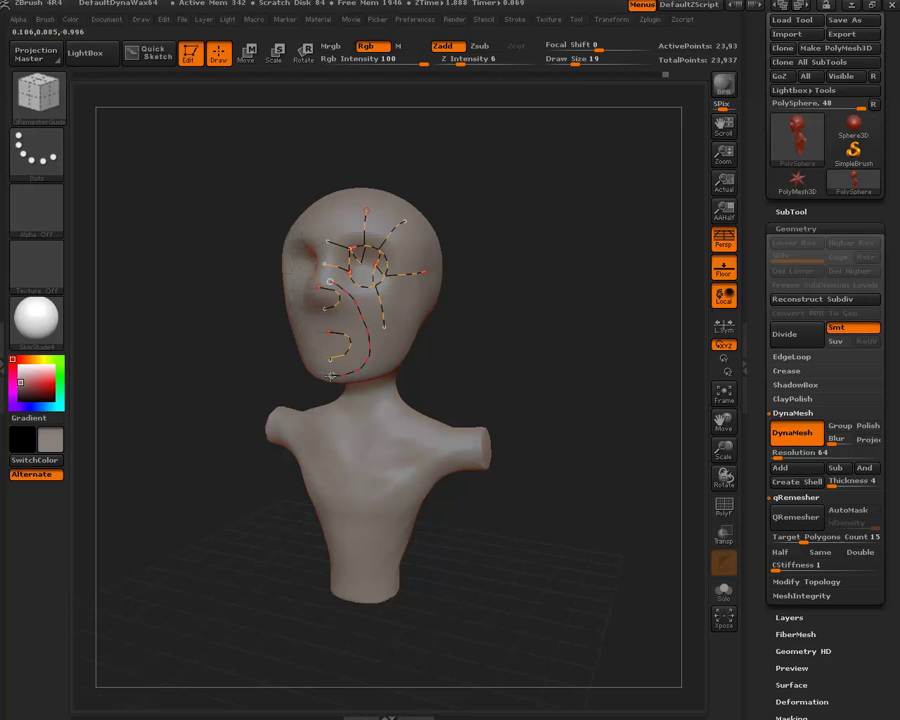
{"action": "left_click_drag", "start_coordinate": [412, 356], "coordinate": [458, 345]}
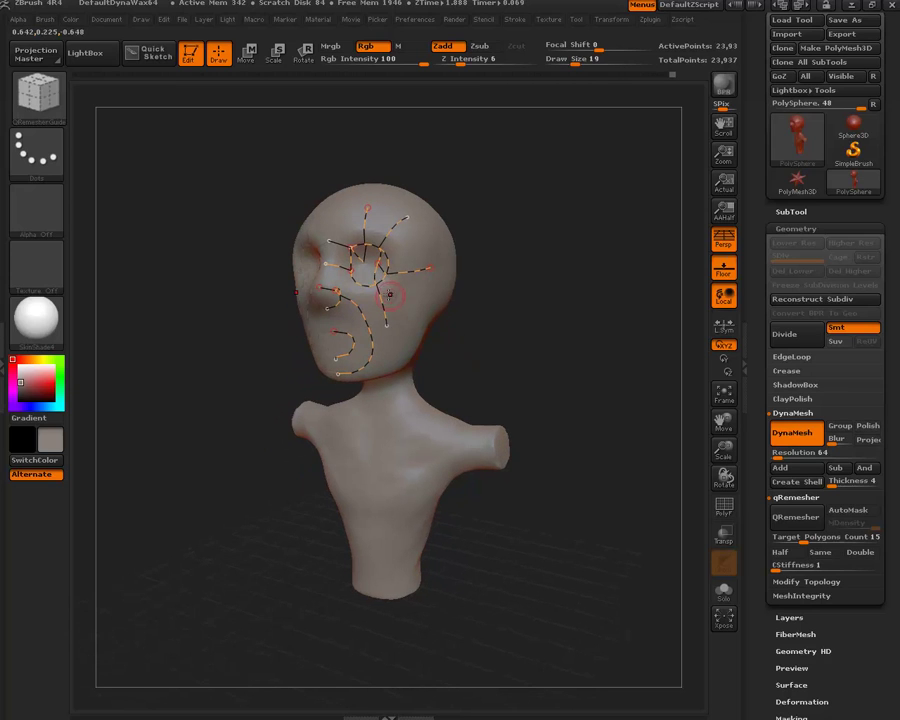
{"action": "left_click_drag", "start_coordinate": [369, 285], "coordinate": [361, 273]}
{"action": "left_click_drag", "start_coordinate": [331, 318], "coordinate": [432, 330]}
{"action": "left_click_drag", "start_coordinate": [494, 363], "coordinate": [444, 314]}
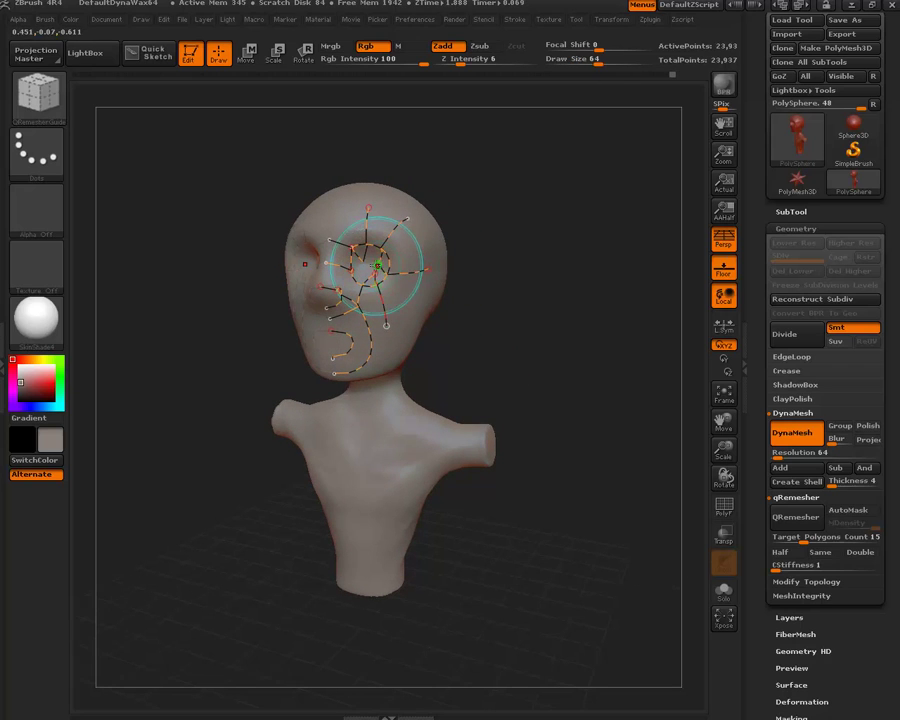
- Redo the undone face guide curves and shift the eye-loop curve up and to the left
{"action": "key", "text": "ctrl+z"}
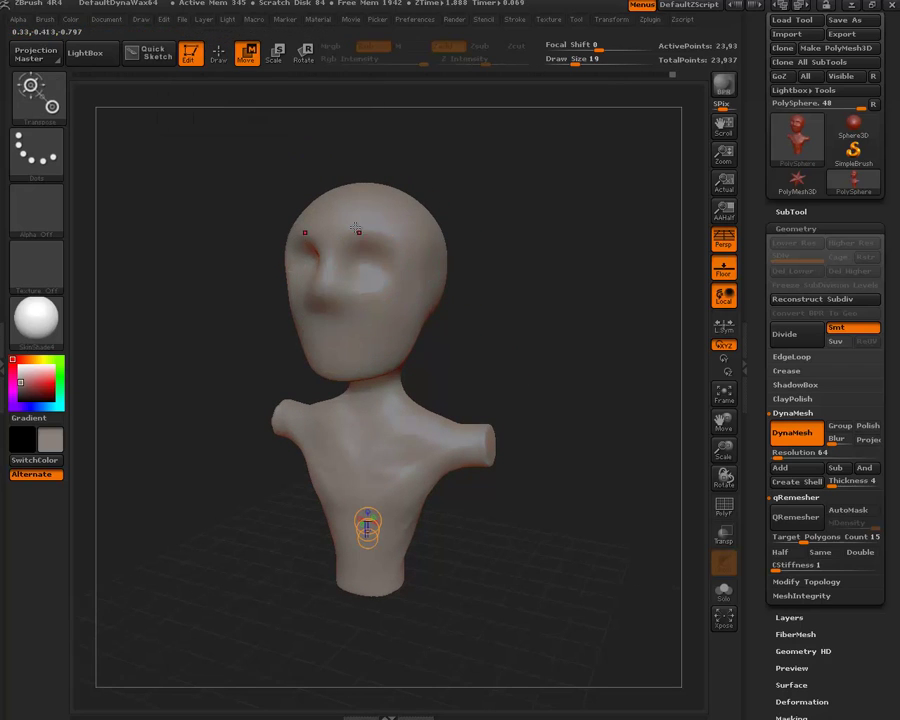
{"action": "key", "text": "ctrl+shift+z"}
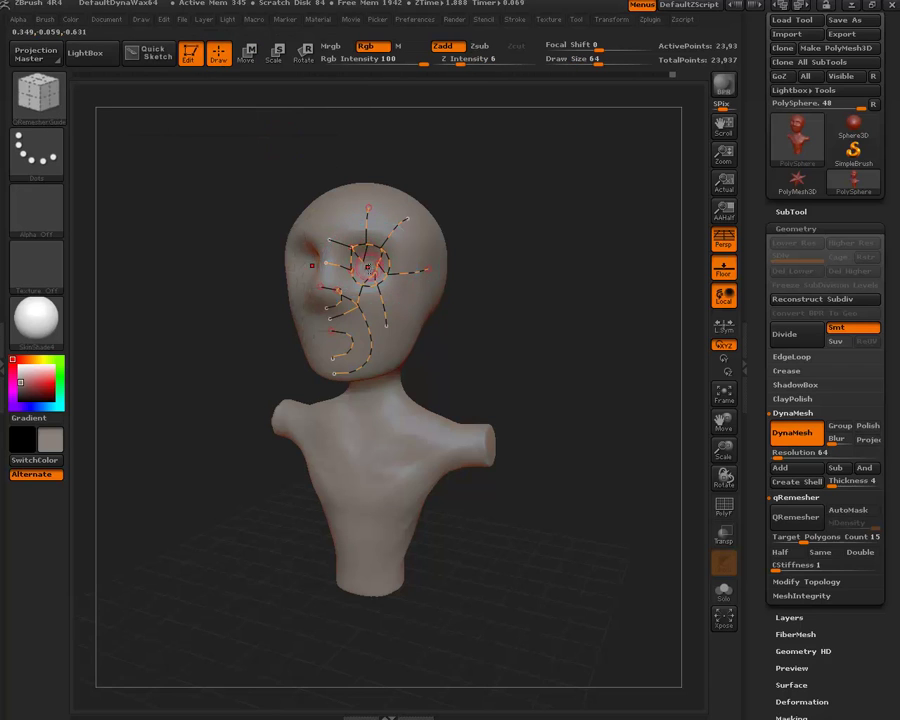
{"action": "mouse_move", "coordinate": [491, 353]}
{"action": "left_mouse_down"}
{"action": "mouse_move", "coordinate": [504, 344]}
{"action": "mouse_move", "coordinate": [496, 356]}
{"action": "mouse_move", "coordinate": [518, 404]}
{"action": "mouse_move", "coordinate": [508, 351]}
{"action": "mouse_move", "coordinate": [522, 380]}
{"action": "left_mouse_up"}
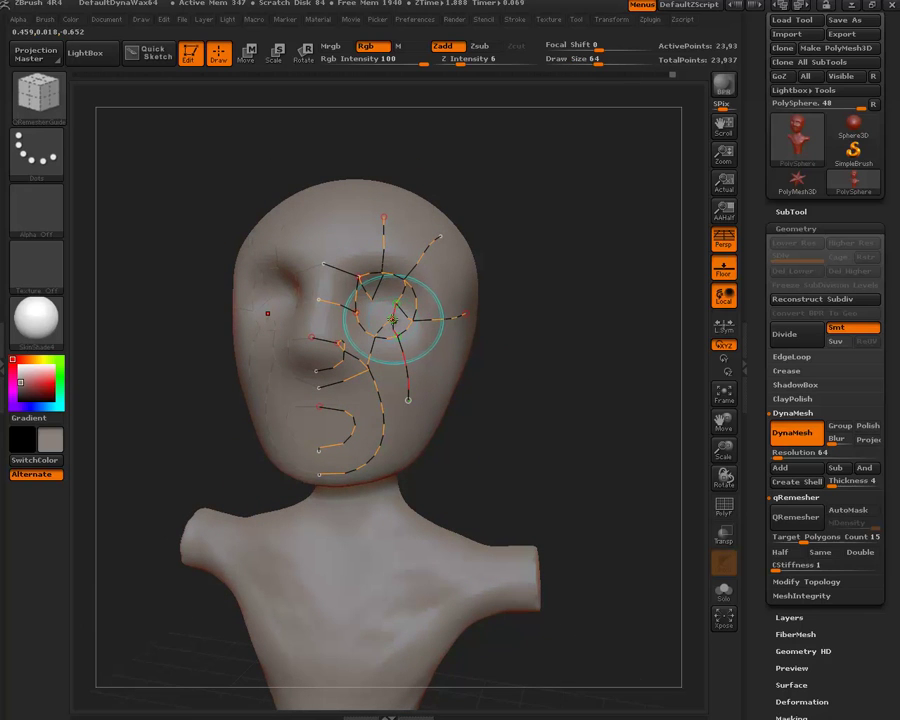
{"action": "mouse_move", "coordinate": [570, 418]}
{"action": "left_mouse_down"}
{"action": "mouse_move", "coordinate": [549, 429]}
{"action": "mouse_move", "coordinate": [536, 422]}
{"action": "left_mouse_up"}
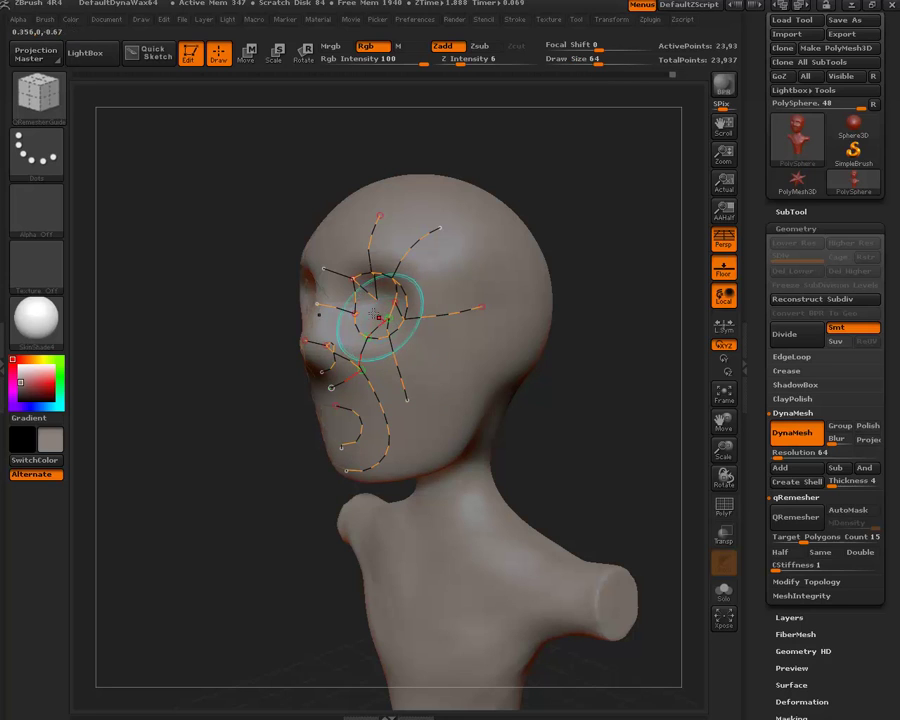
{"action": "left_click_drag", "start_coordinate": [234, 254], "coordinate": [296, 270]}
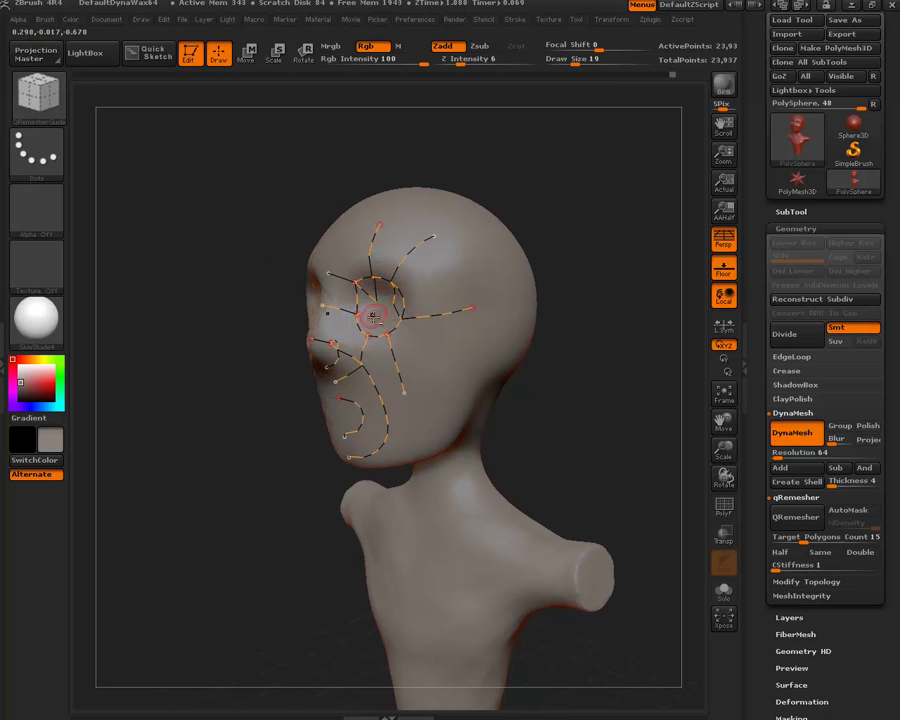
{"action": "left_click_drag", "start_coordinate": [387, 316], "coordinate": [373, 298]}
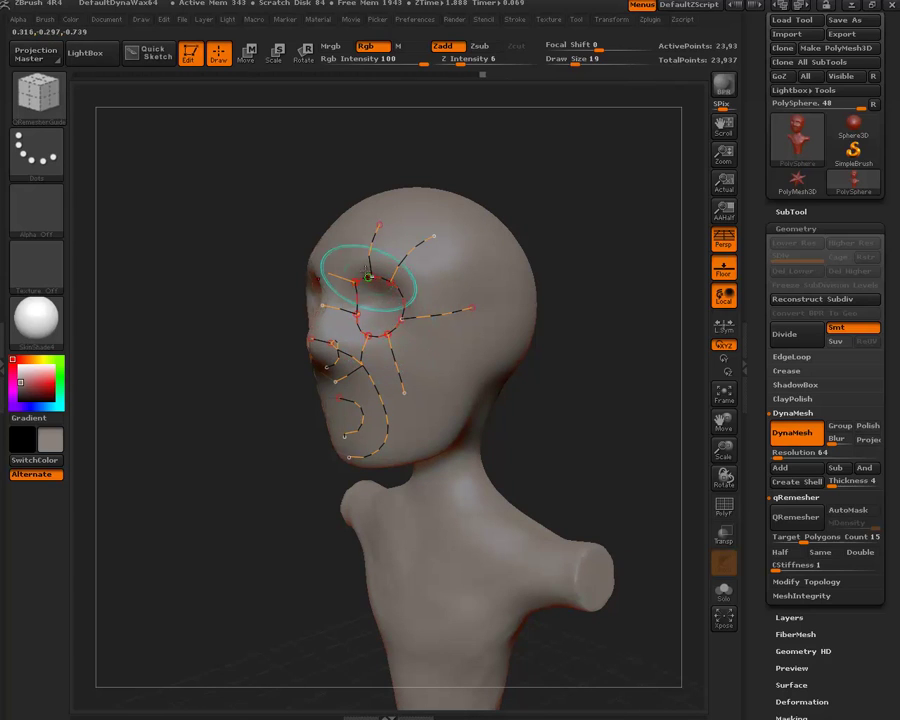
{"action": "mouse_move", "coordinate": [217, 221]}
{"action": "left_mouse_down"}
{"action": "mouse_move", "coordinate": [220, 210]}
{"action": "mouse_move", "coordinate": [256, 232]}
{"action": "left_mouse_up"}
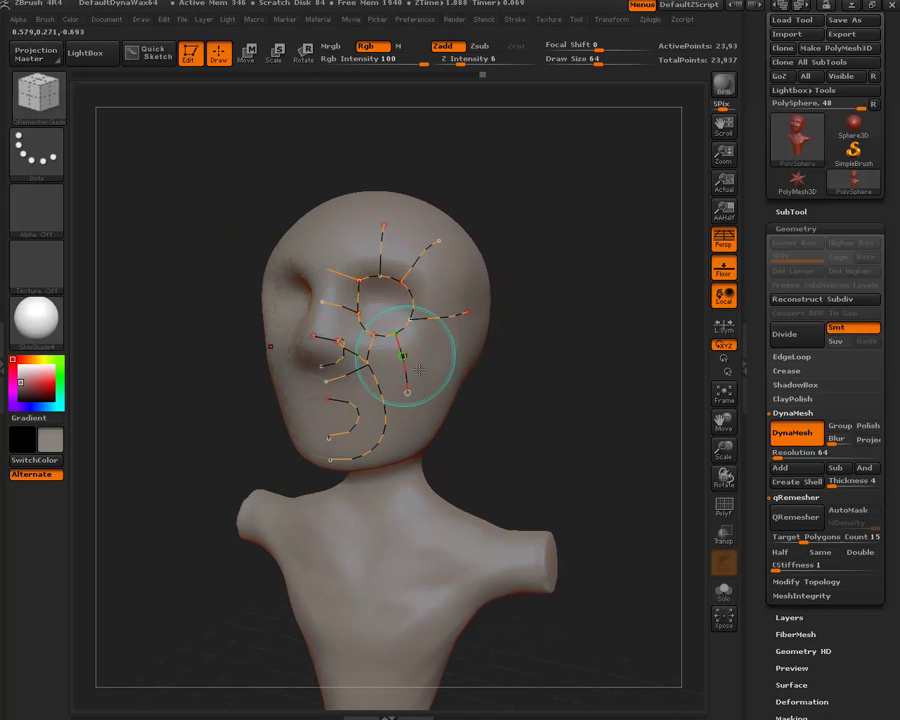
{"action": "left_click_drag", "start_coordinate": [515, 430], "coordinate": [357, 483]}
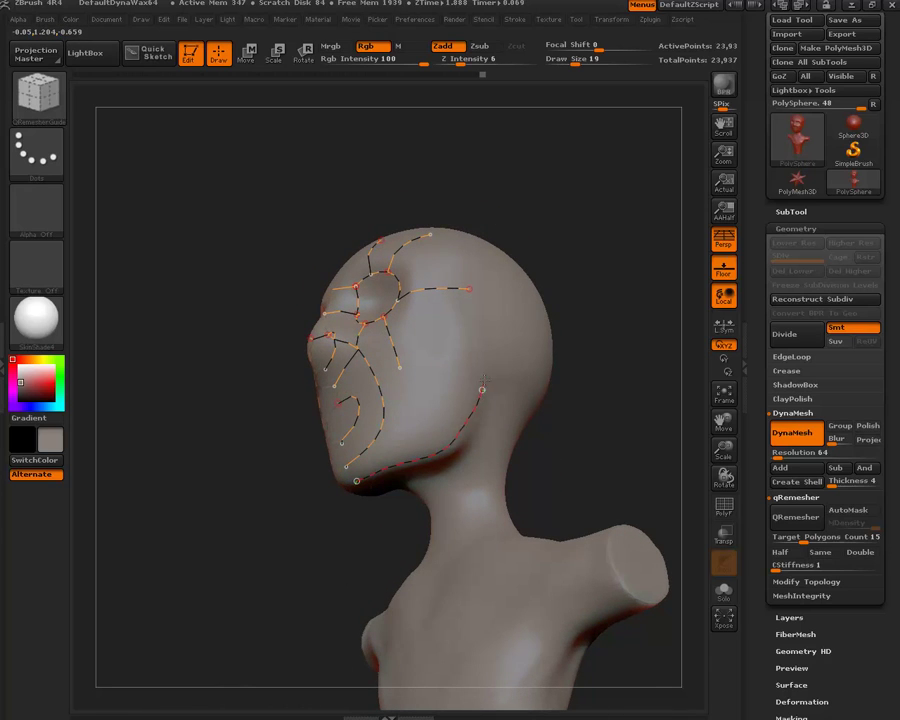
- Smooth the guide curves around the nose and cheek
{"action": "mouse_move", "coordinate": [593, 428]}
{"action": "left_mouse_down"}
{"action": "mouse_move", "coordinate": [609, 446]}
{"action": "mouse_move", "coordinate": [562, 433]}
{"action": "left_mouse_up"}
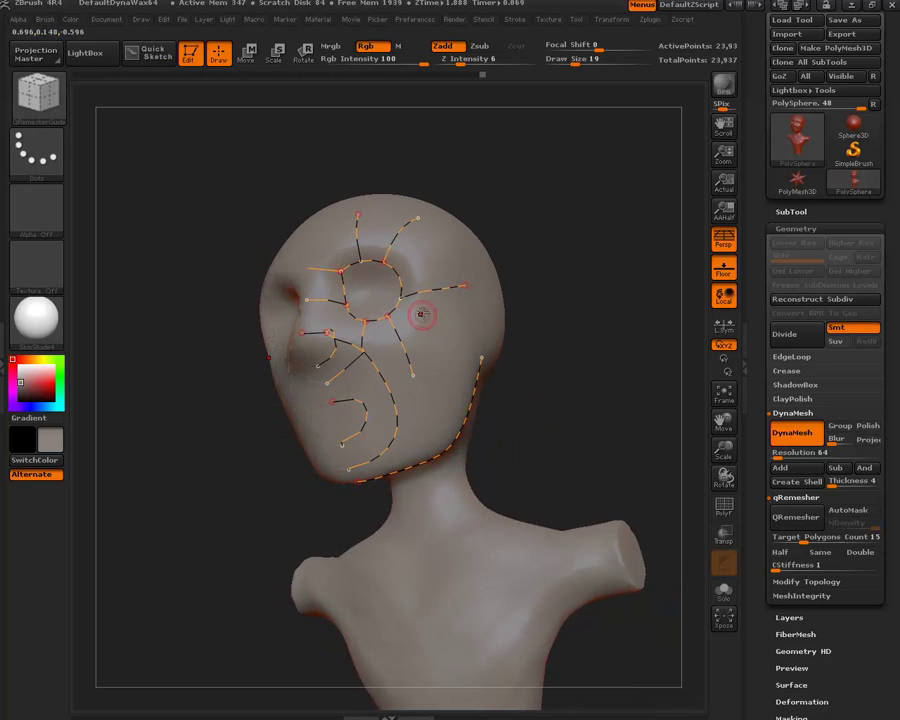
{"action": "key", "text": "shift"}
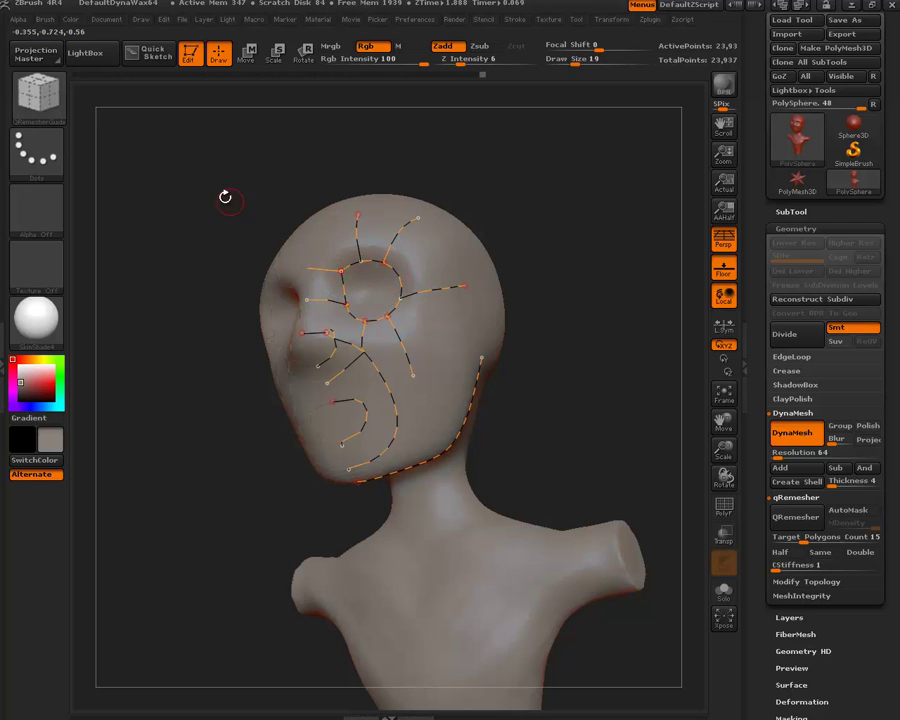
{"action": "mouse_move", "coordinate": [224, 194]}
{"action": "left_mouse_down"}
{"action": "mouse_move", "coordinate": [222, 212]}
{"action": "mouse_move", "coordinate": [308, 270]}
{"action": "mouse_move", "coordinate": [600, 447]}
{"action": "mouse_move", "coordinate": [590, 426]}
{"action": "mouse_move", "coordinate": [471, 423]}
{"action": "mouse_move", "coordinate": [514, 466]}
{"action": "mouse_move", "coordinate": [526, 410]}
{"action": "mouse_move", "coordinate": [579, 400]}
{"action": "mouse_move", "coordinate": [577, 409]}
{"action": "mouse_move", "coordinate": [562, 391]}
{"action": "mouse_move", "coordinate": [542, 391]}
{"action": "left_mouse_up"}
{"action": "key", "text": "bracketleft"}
{"action": "key", "text": "bracketleft"}
{"action": "key", "text": "bracketleft"}
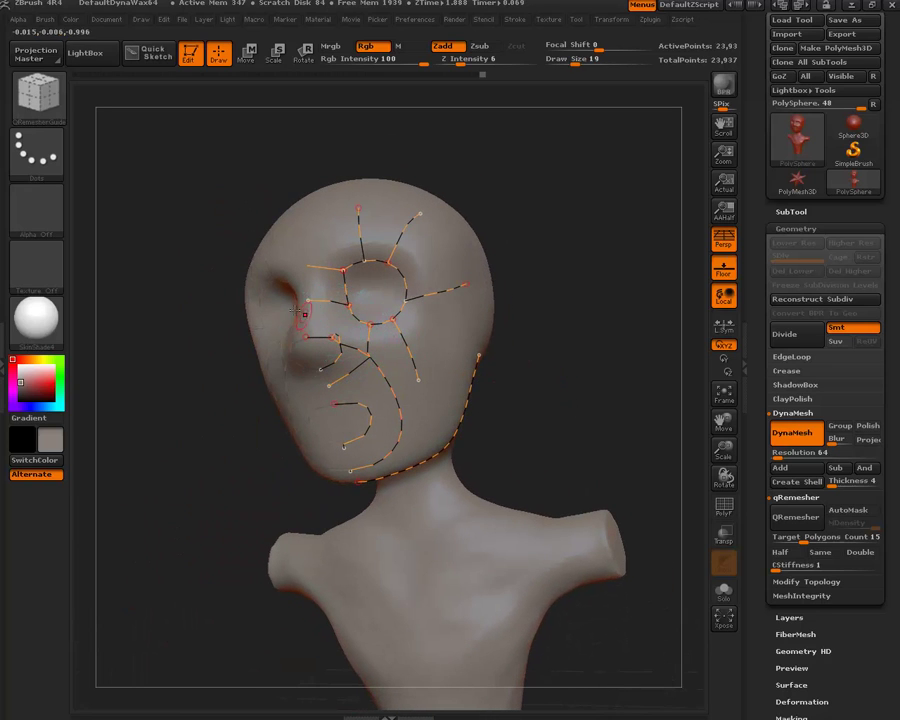
{"action": "key", "text": "bracketright"}
{"action": "key", "text": "bracketright"}
{"action": "key", "text": "bracketright"}
{"action": "key", "text": "bracketleft"}
{"action": "key", "text": "bracketleft"}
{"action": "key", "text": "bracketleft"}
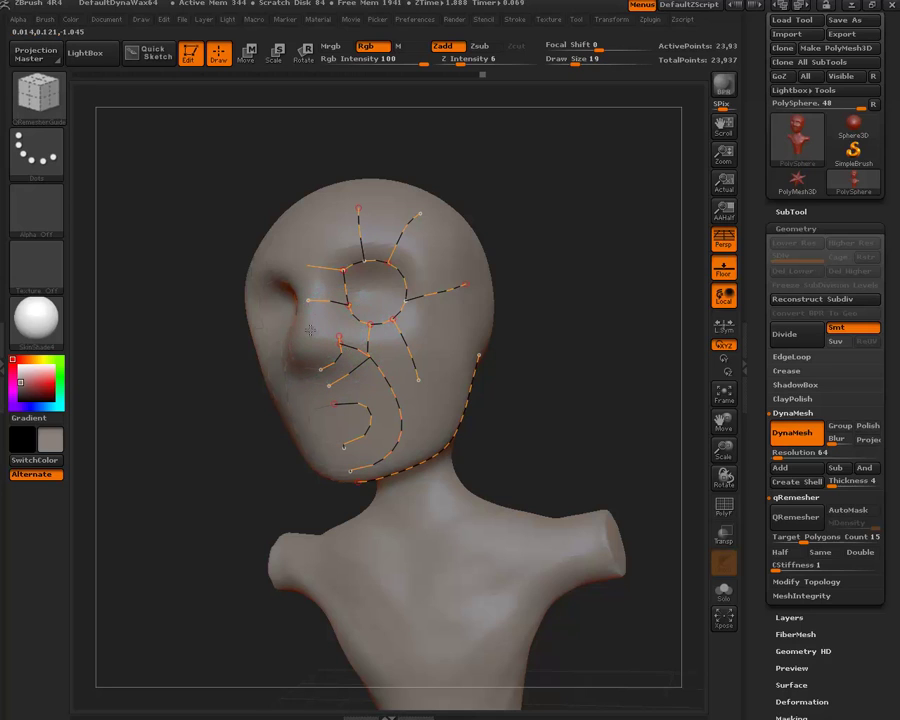
{"action": "left_click_drag", "start_coordinate": [331, 331], "coordinate": [372, 382], "text": "shift"}
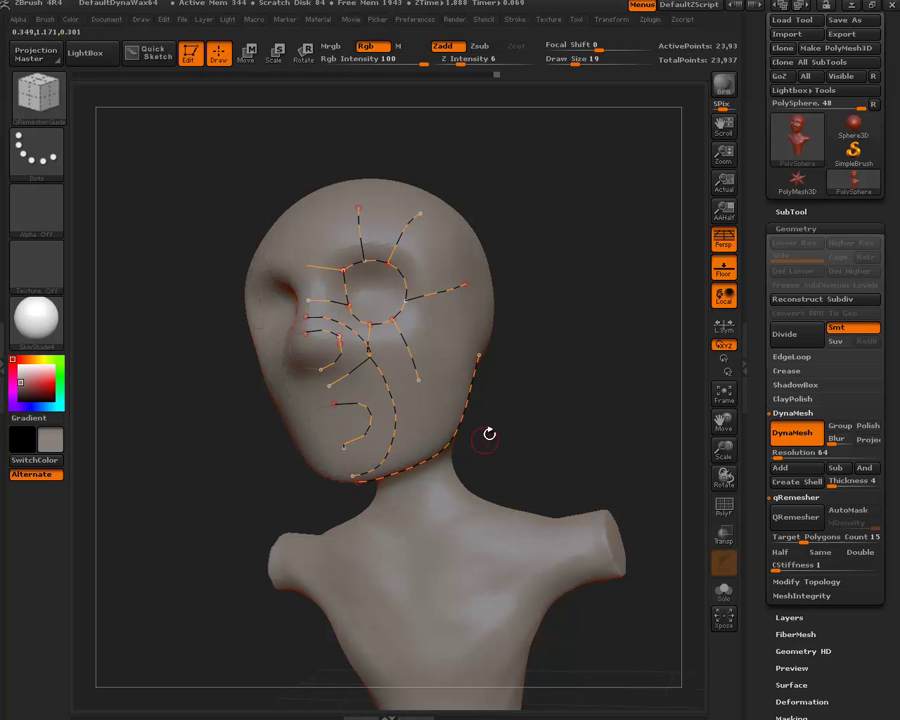
- Turn the bust frontally and bring the upper chest into view for more guide curves
{"action": "left_click_drag", "start_coordinate": [581, 429], "coordinate": [382, 381]}
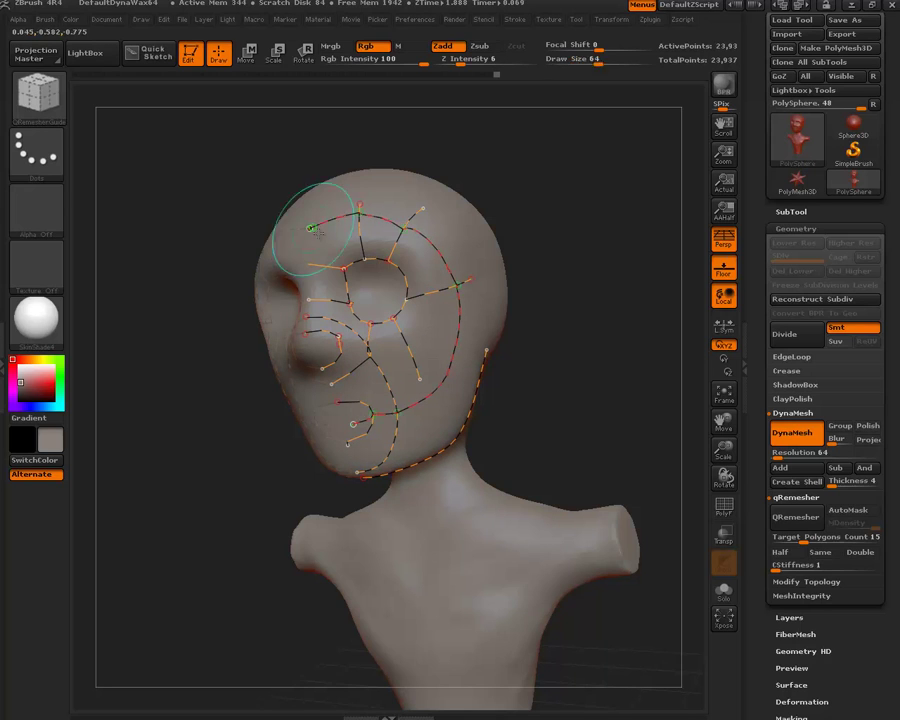
{"action": "mouse_move", "coordinate": [566, 398]}
{"action": "left_mouse_down"}
{"action": "mouse_move", "coordinate": [590, 392]}
{"action": "mouse_move", "coordinate": [592, 410]}
{"action": "mouse_move", "coordinate": [592, 386]}
{"action": "mouse_move", "coordinate": [482, 348]}
{"action": "left_mouse_up"}
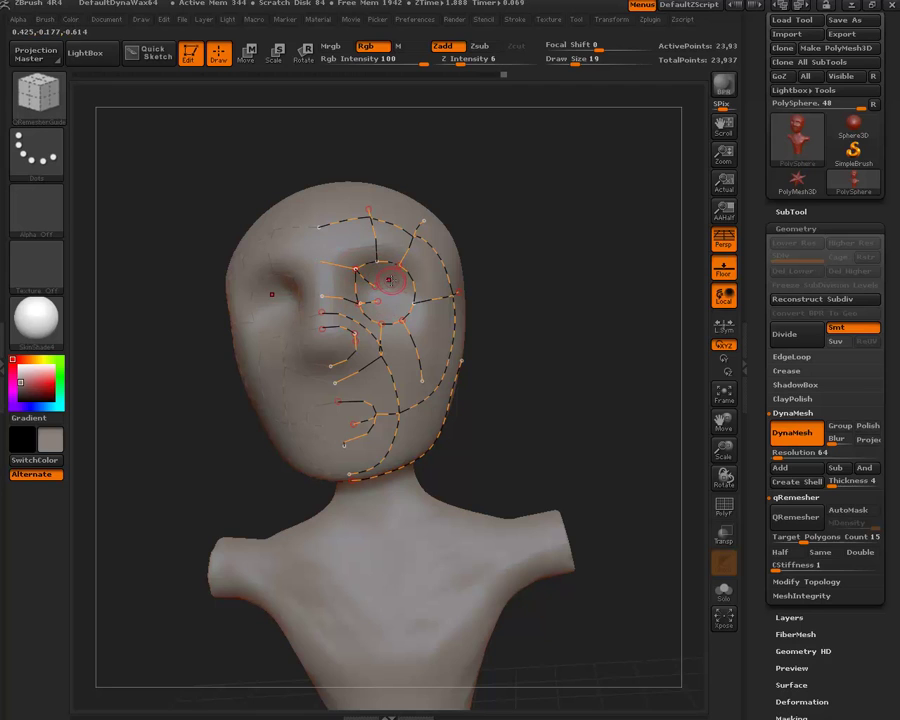
{"action": "key", "text": "bracketright"}
{"action": "key", "text": "bracketright"}
{"action": "key", "text": "bracketright"}
{"action": "left_click_drag", "start_coordinate": [508, 366], "coordinate": [518, 372]}
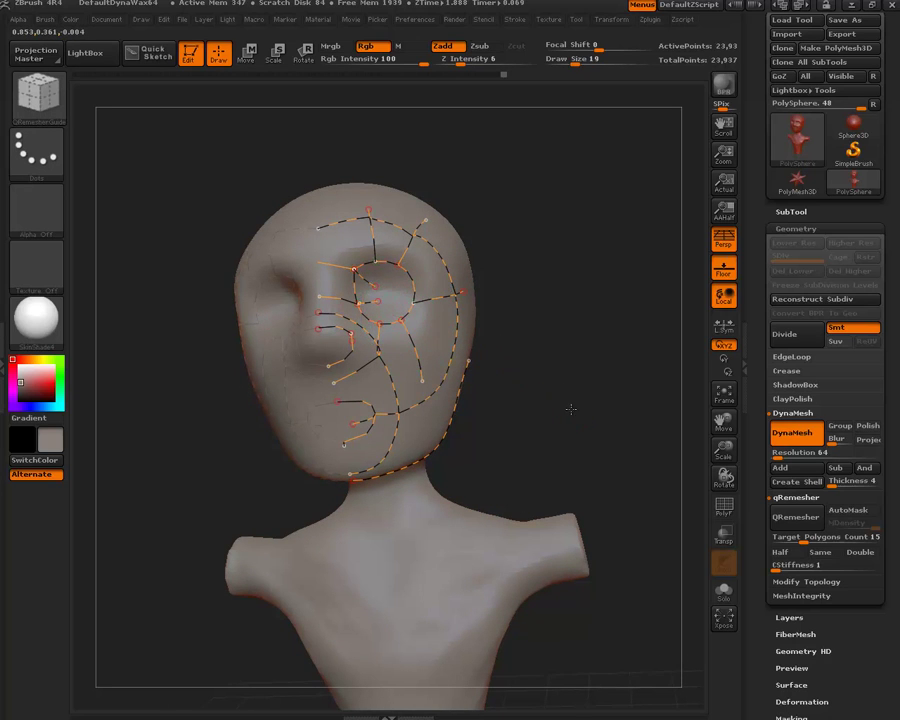
{"action": "left_click_drag", "start_coordinate": [570, 408], "coordinate": [530, 464]}
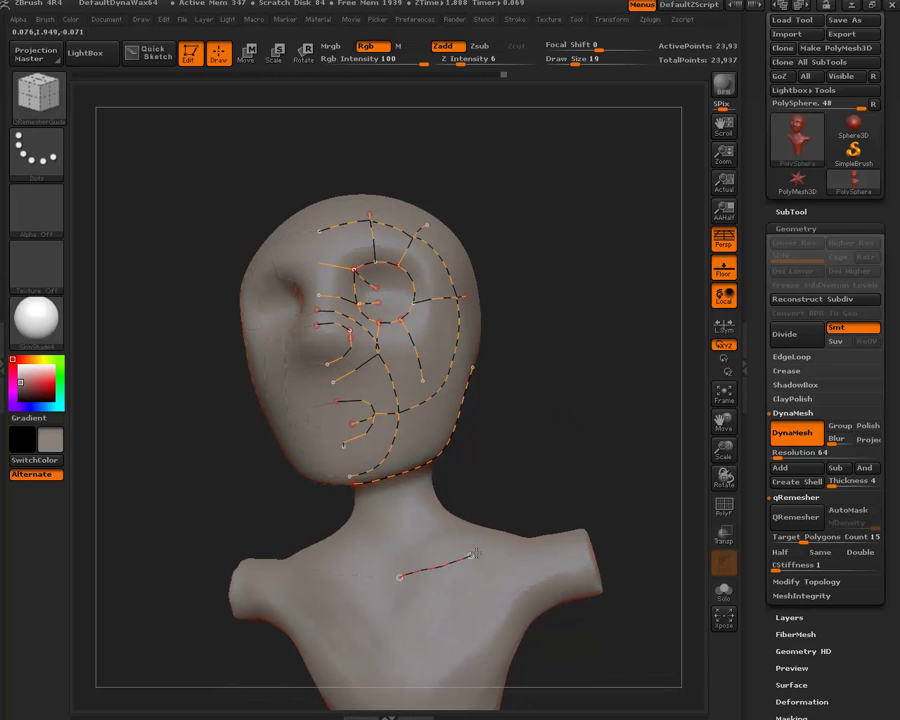
- Draw ZRemesherGuide curves across the chest and out to the right shoulder
{"action": "left_click_drag", "start_coordinate": [474, 553], "coordinate": [495, 546]}
{"action": "left_click_drag", "start_coordinate": [536, 427], "coordinate": [506, 410]}
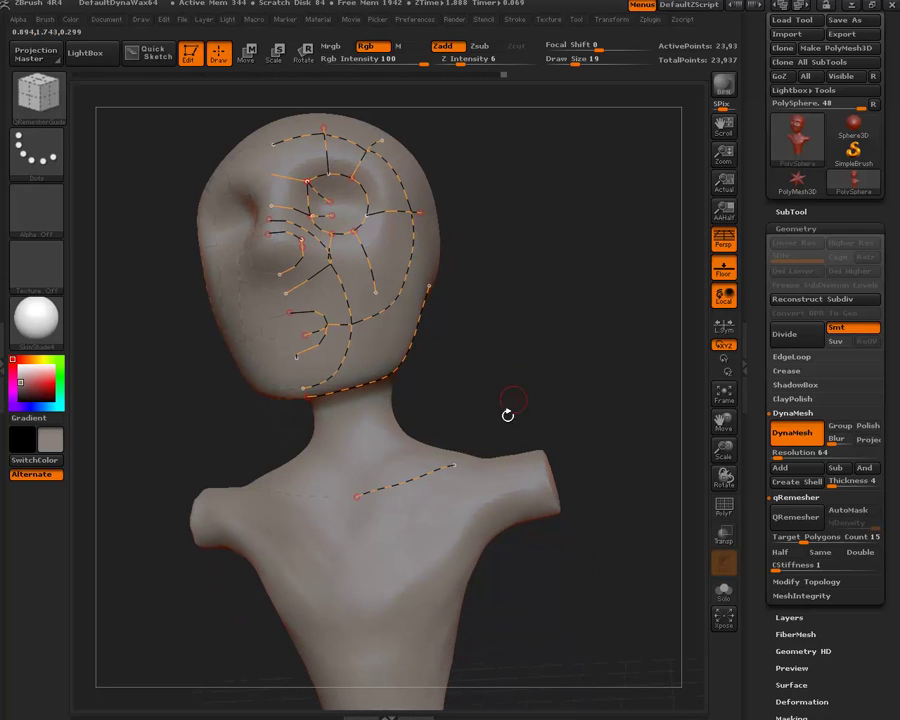
{"action": "left_click_drag", "start_coordinate": [463, 519], "coordinate": [540, 470]}
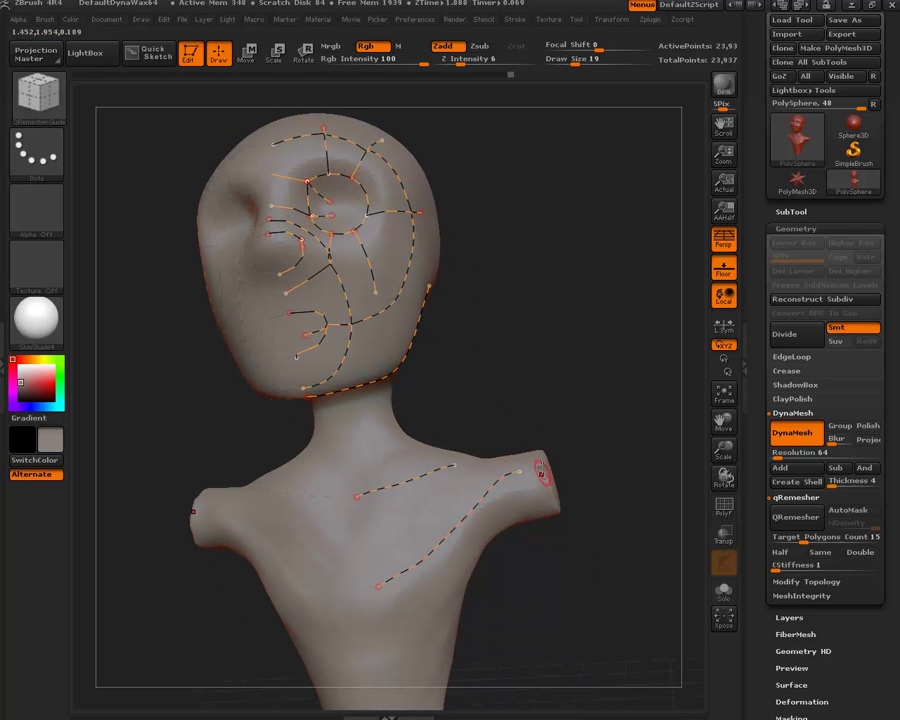
{"action": "left_click_drag", "start_coordinate": [502, 368], "coordinate": [391, 412]}
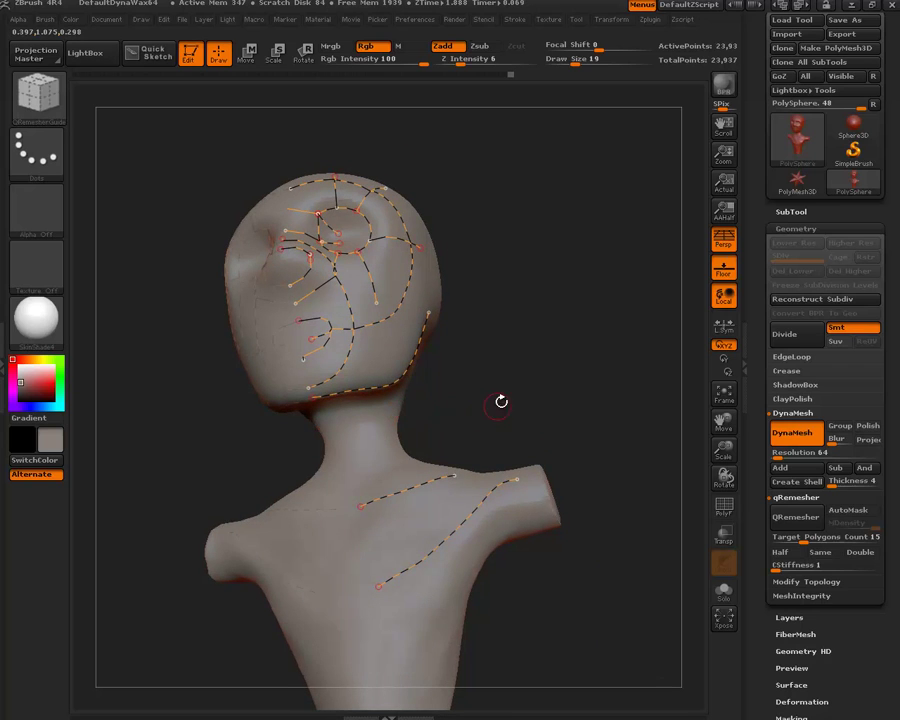
- Rotate the bust through left-facing profiles and back to near-front to review the neck and head curves
{"action": "mouse_move", "coordinate": [501, 401]}
{"action": "left_mouse_down"}
{"action": "mouse_move", "coordinate": [468, 416]}
{"action": "mouse_move", "coordinate": [467, 373]}
{"action": "left_mouse_up"}
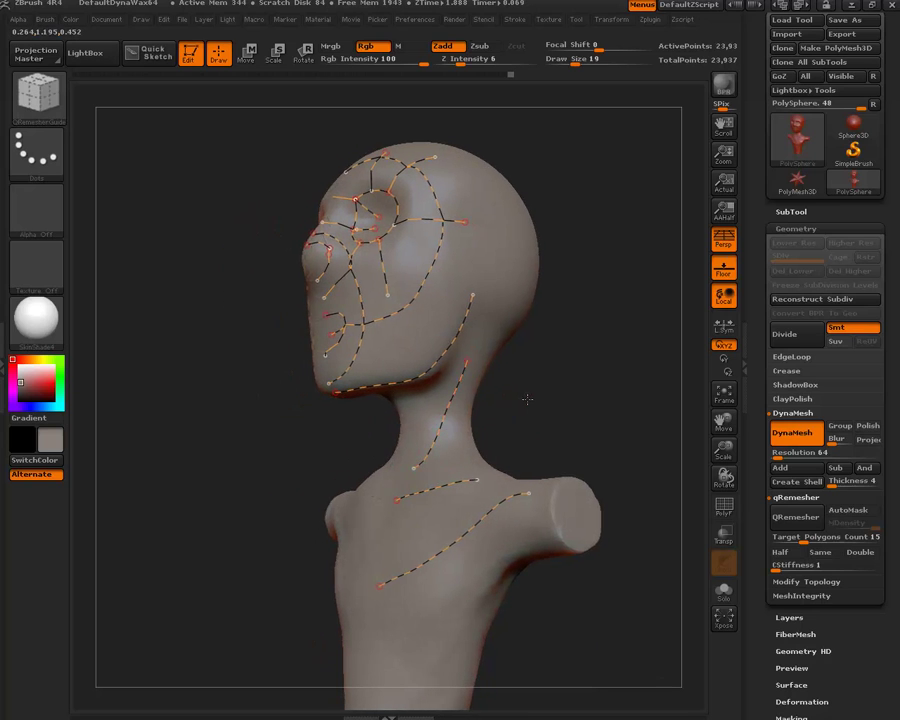
{"action": "mouse_move", "coordinate": [524, 402]}
{"action": "left_mouse_down"}
{"action": "mouse_move", "coordinate": [508, 400]}
{"action": "mouse_move", "coordinate": [461, 333]}
{"action": "left_mouse_up"}
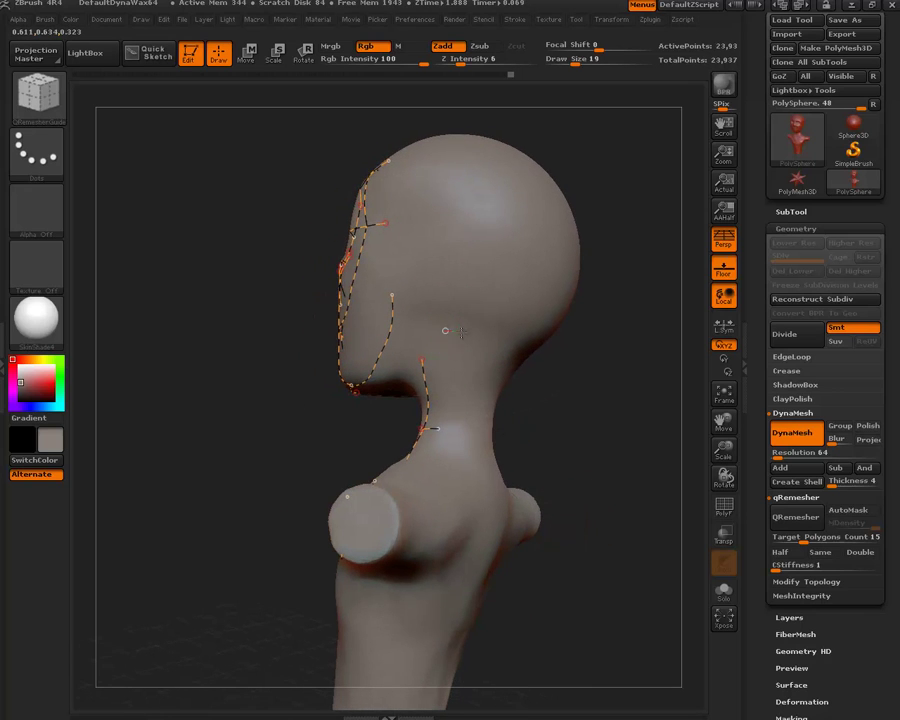
{"action": "left_click_drag", "start_coordinate": [546, 390], "coordinate": [446, 220]}
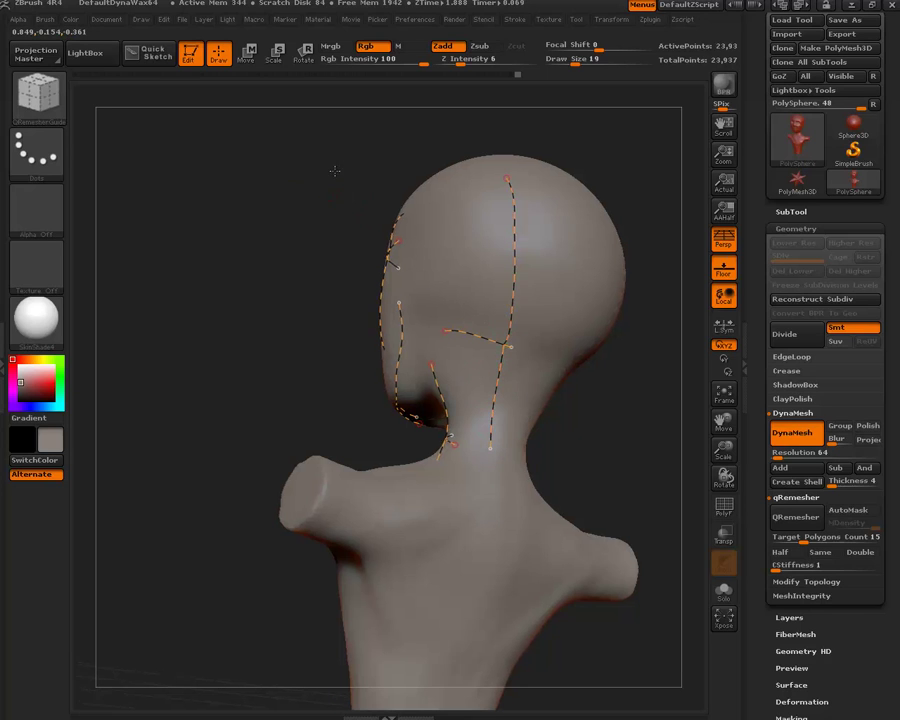
{"action": "left_click_drag", "start_coordinate": [331, 171], "coordinate": [367, 270]}
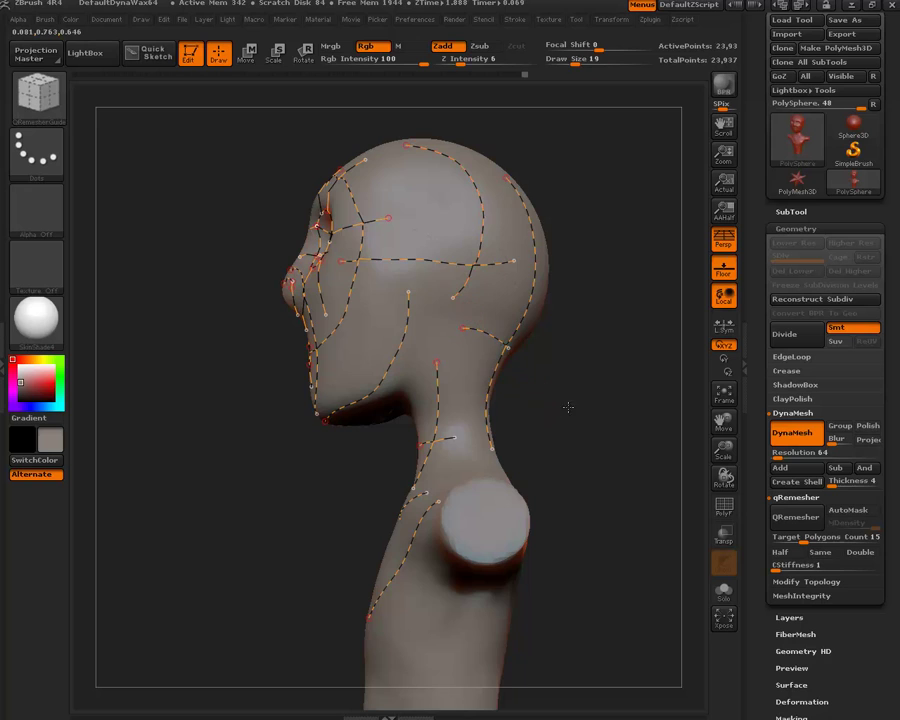
{"action": "mouse_move", "coordinate": [567, 407]}
{"action": "left_mouse_down"}
{"action": "mouse_move", "coordinate": [590, 412]}
{"action": "mouse_move", "coordinate": [570, 382]}
{"action": "mouse_move", "coordinate": [580, 387]}
{"action": "mouse_move", "coordinate": [553, 374]}
{"action": "mouse_move", "coordinate": [562, 366]}
{"action": "mouse_move", "coordinate": [550, 378]}
{"action": "mouse_move", "coordinate": [517, 372]}
{"action": "left_mouse_up"}
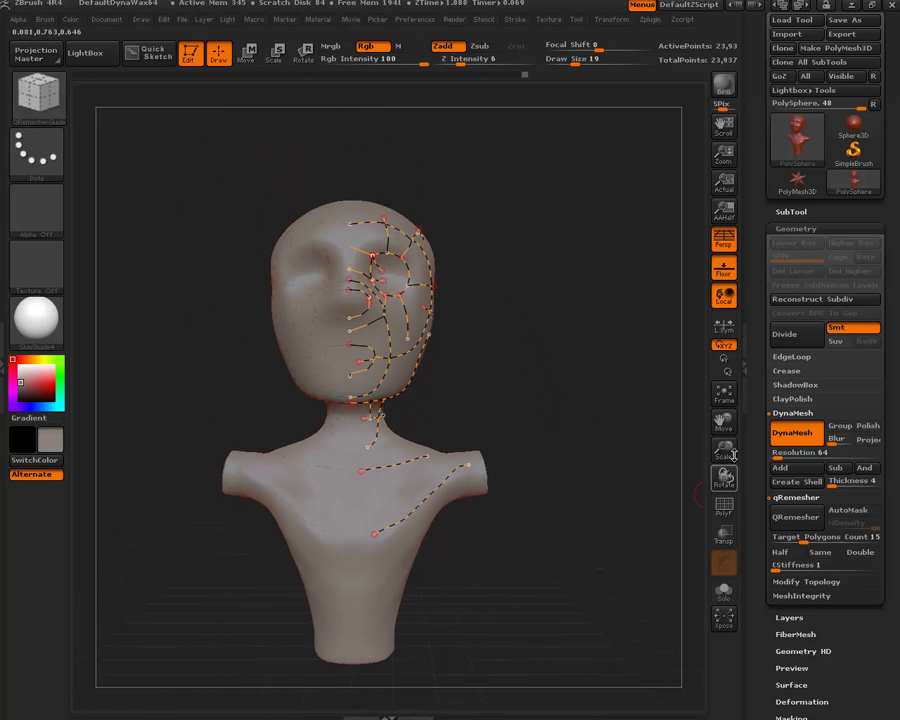
- Enable qRemesher's AutoMask option for peaks-and-valleys masking
{"action": "mouse_move", "coordinate": [600, 385]}
{"action": "left_mouse_down"}
{"action": "mouse_move", "coordinate": [576, 383]}
{"action": "mouse_move", "coordinate": [509, 336]}
{"action": "left_mouse_up"}
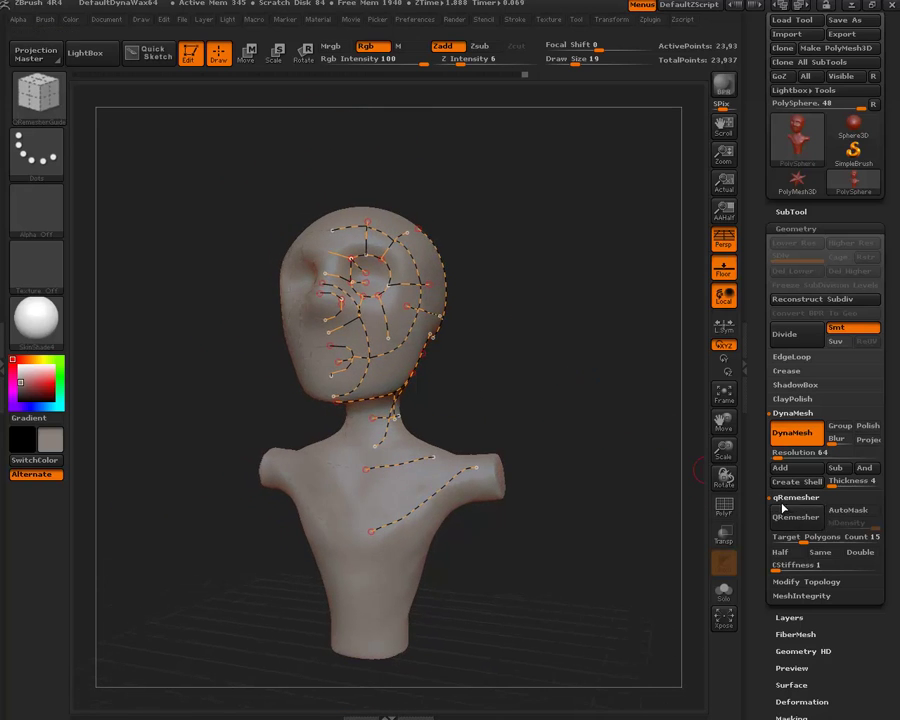
{"action": "left_click_drag", "start_coordinate": [762, 515], "coordinate": [762, 354]}
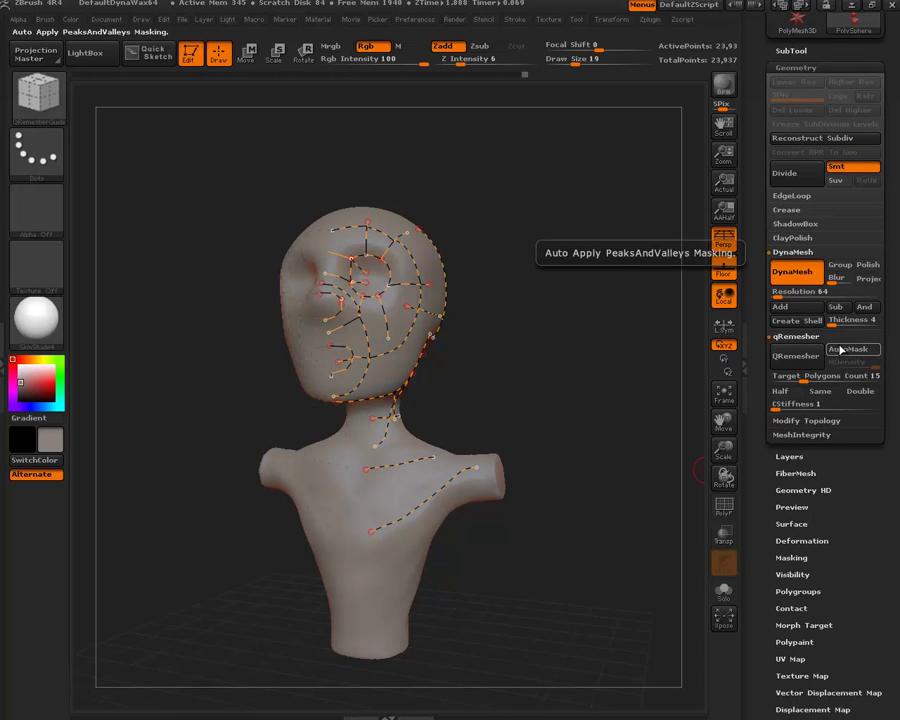
{"action": "left_click", "coordinate": [845, 350]}
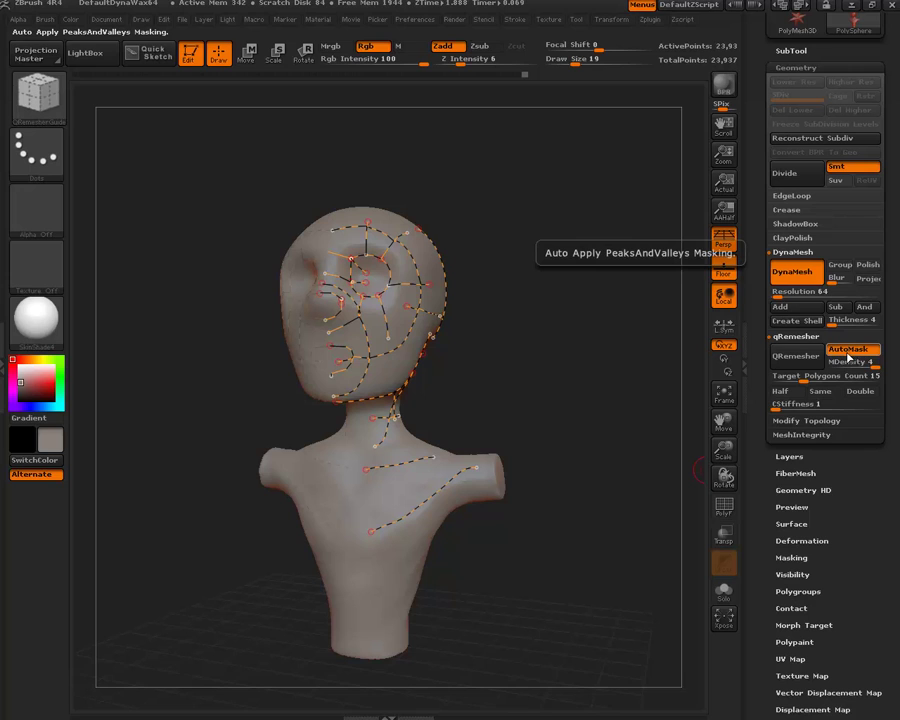
- Paint a MaskPen stroke over part of the head and bring up the quick palette
{"action": "key", "text": "ctrl"}
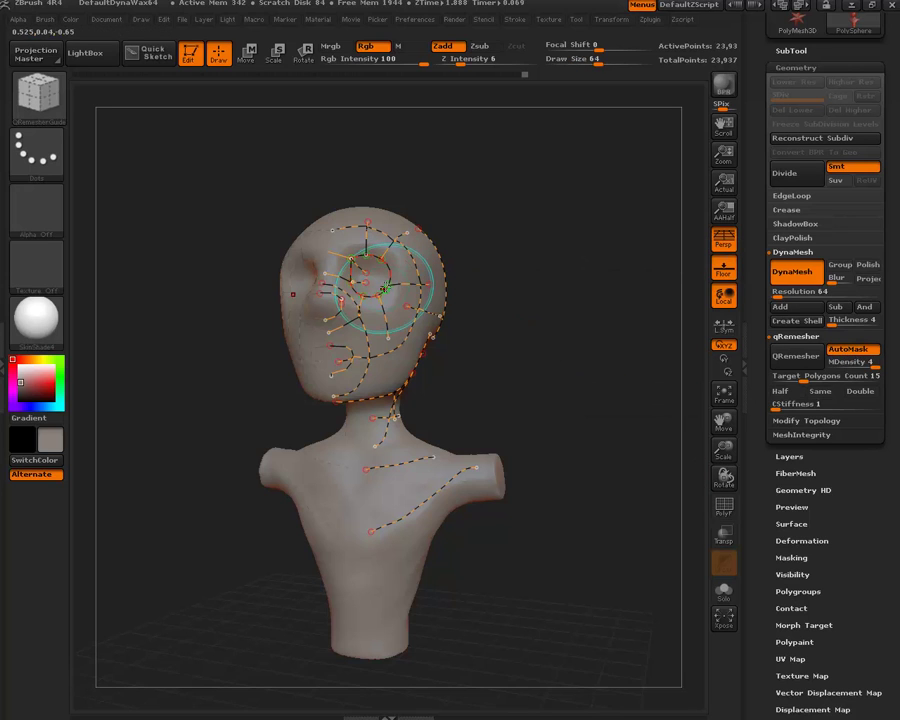
{"action": "left_click_drag", "start_coordinate": [386, 286], "coordinate": [370, 272], "text": "ctrl"}
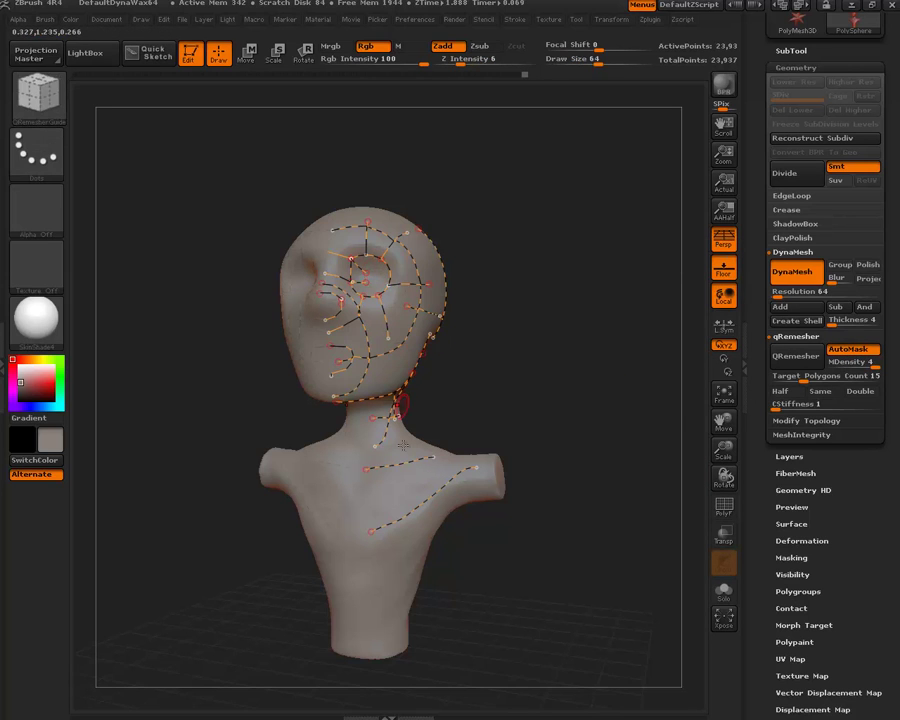
{"action": "key", "text": "space"}
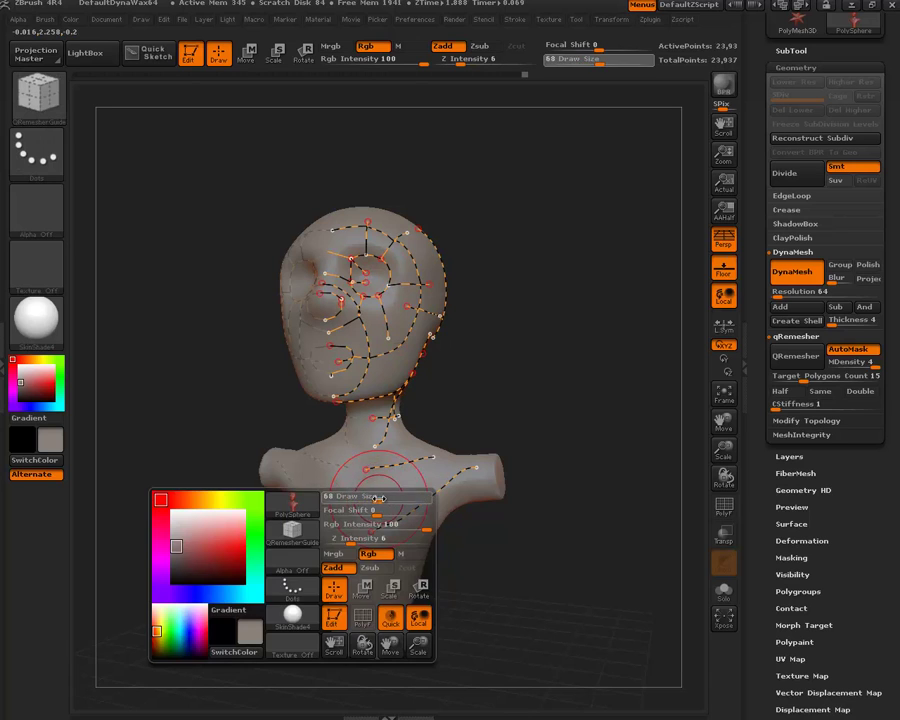
{"action": "key", "text": "ctrl"}
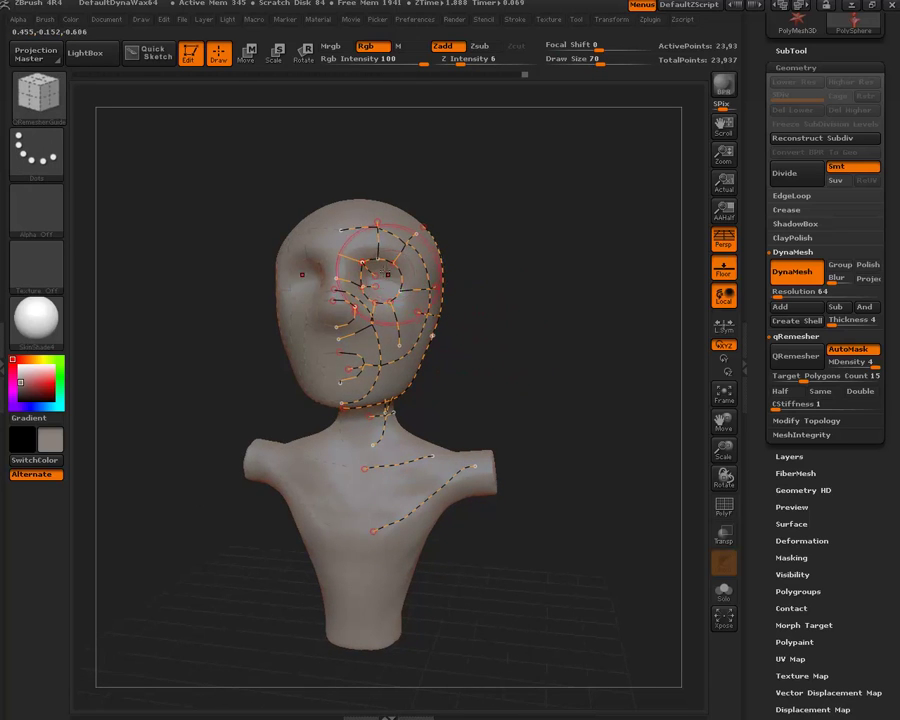
- Mask the eye sockets with MaskPen, blur that mask, and add a mask spot at the mouth
{"action": "key", "text": "ctrl"}
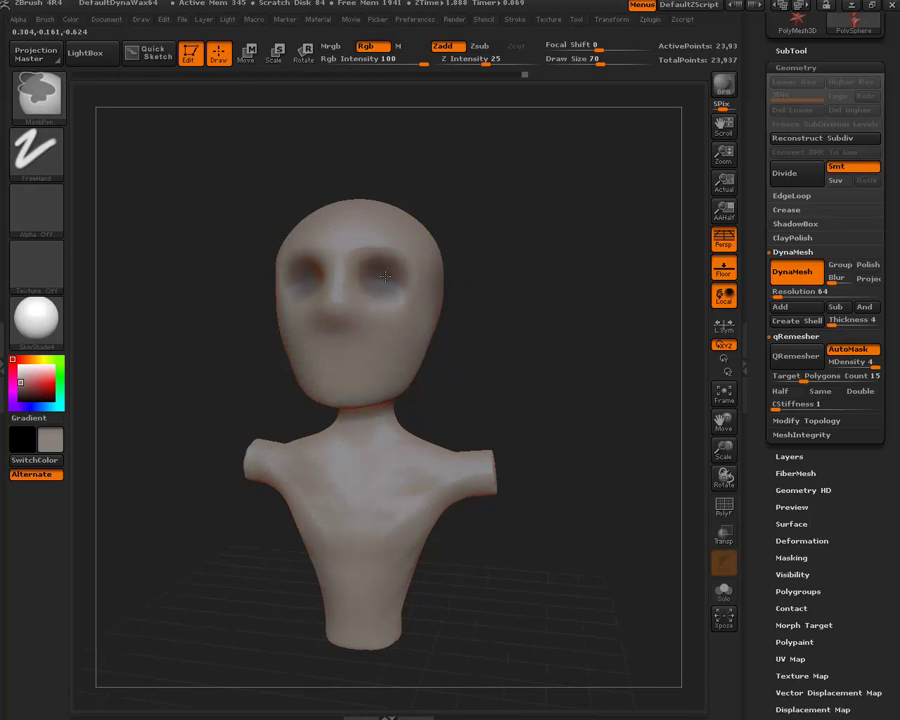
{"action": "left_click_drag", "start_coordinate": [376, 273], "coordinate": [383, 265], "text": "ctrl"}
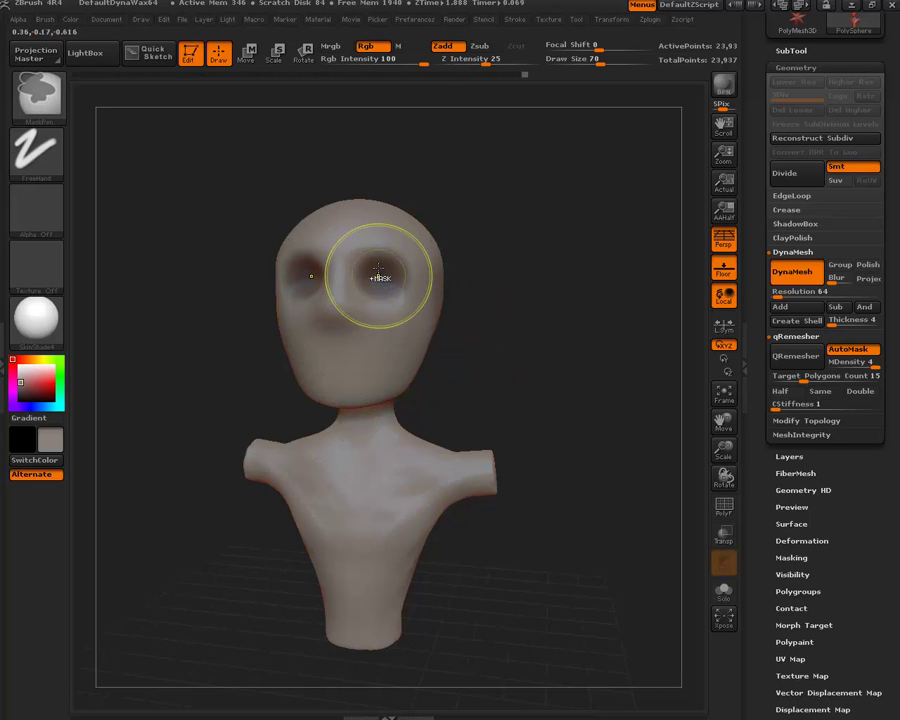
{"action": "left_click", "coordinate": [335, 315], "text": "ctrl"}
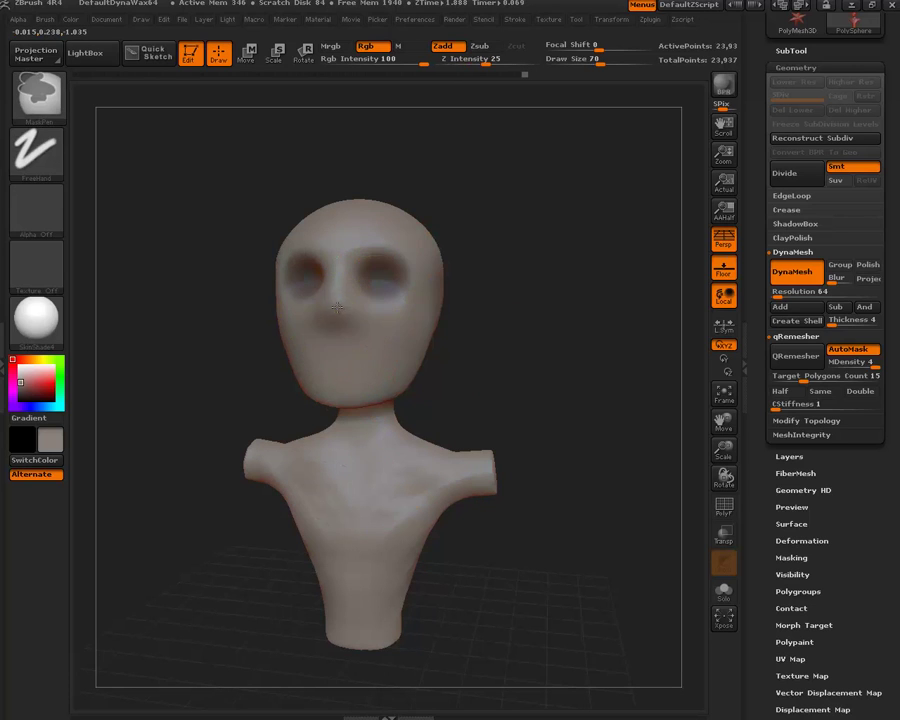
{"action": "left_click", "coordinate": [333, 362], "text": "ctrl"}
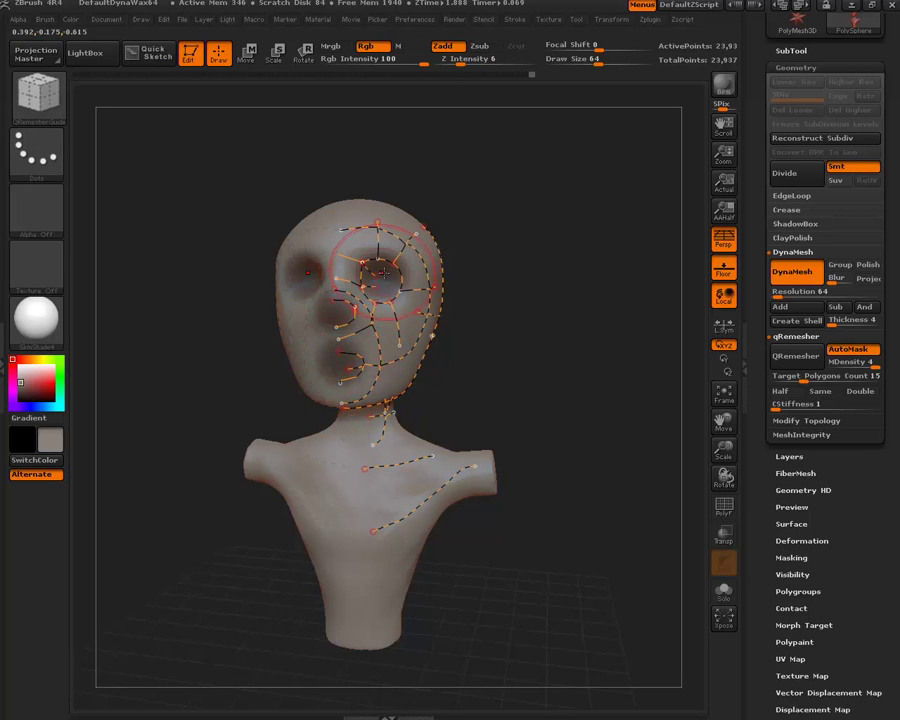
{"action": "key", "text": "bracketright"}
{"action": "key", "text": "bracketleft"}
{"action": "key", "text": "bracketright"}
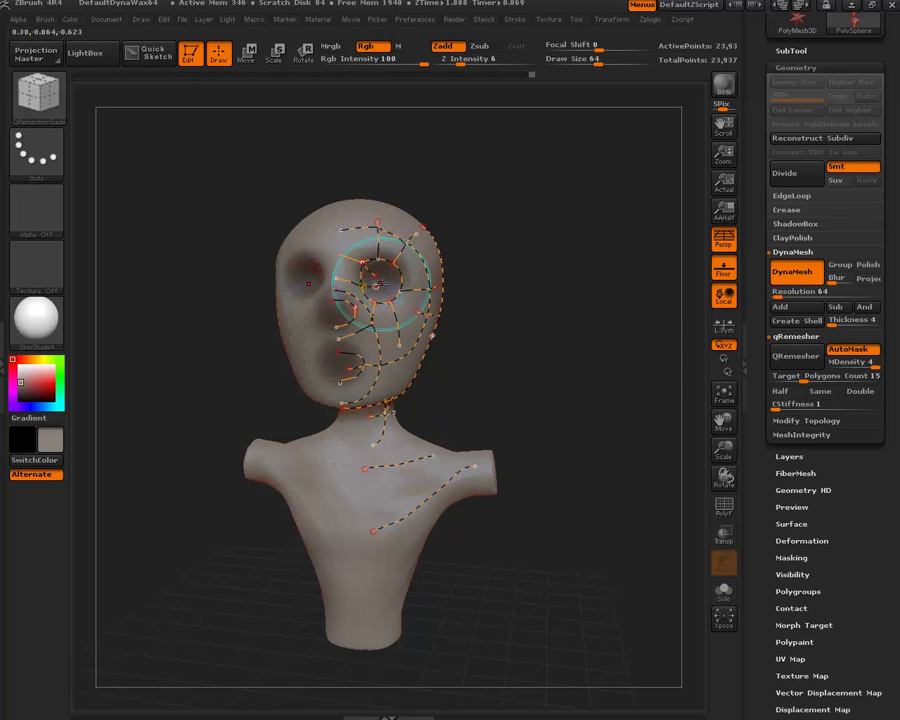
- Turn the bust to show its left side and readjust the brush size
{"action": "left_click_drag", "start_coordinate": [491, 355], "coordinate": [504, 356]}
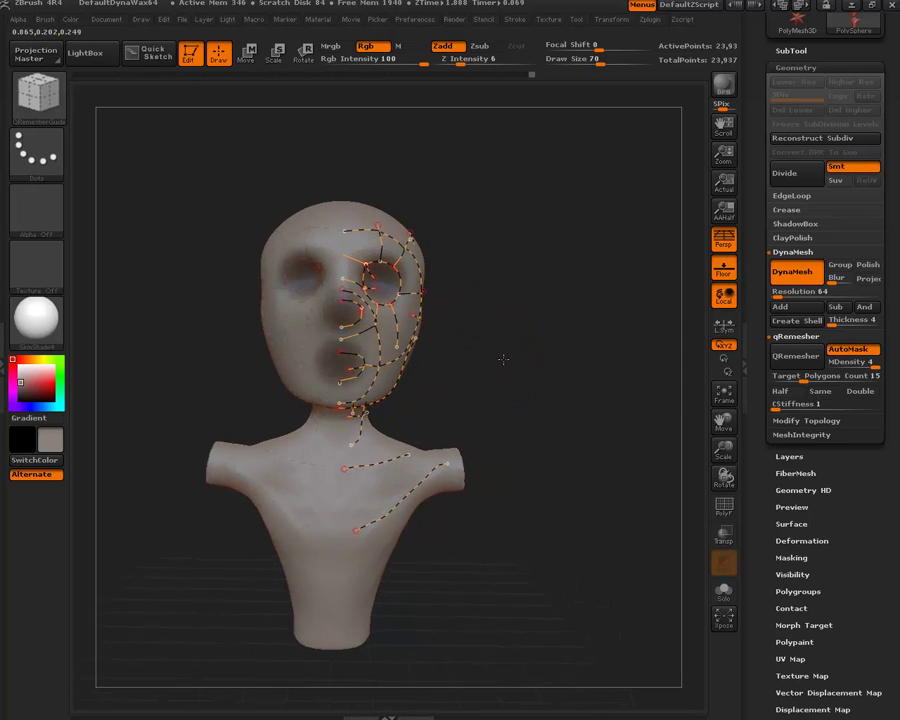
{"action": "key", "text": "bracketleft"}
{"action": "key", "text": "bracketright"}
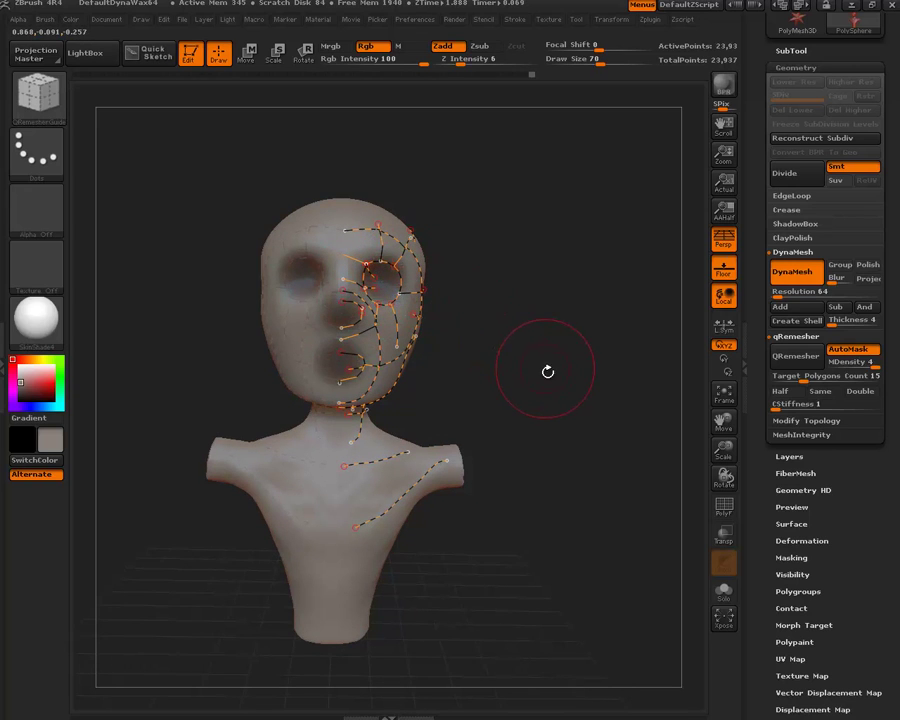
{"action": "mouse_move", "coordinate": [555, 380]}
{"action": "left_mouse_down"}
{"action": "mouse_move", "coordinate": [506, 362]}
{"action": "mouse_move", "coordinate": [550, 369]}
{"action": "mouse_move", "coordinate": [540, 364]}
{"action": "left_mouse_up"}
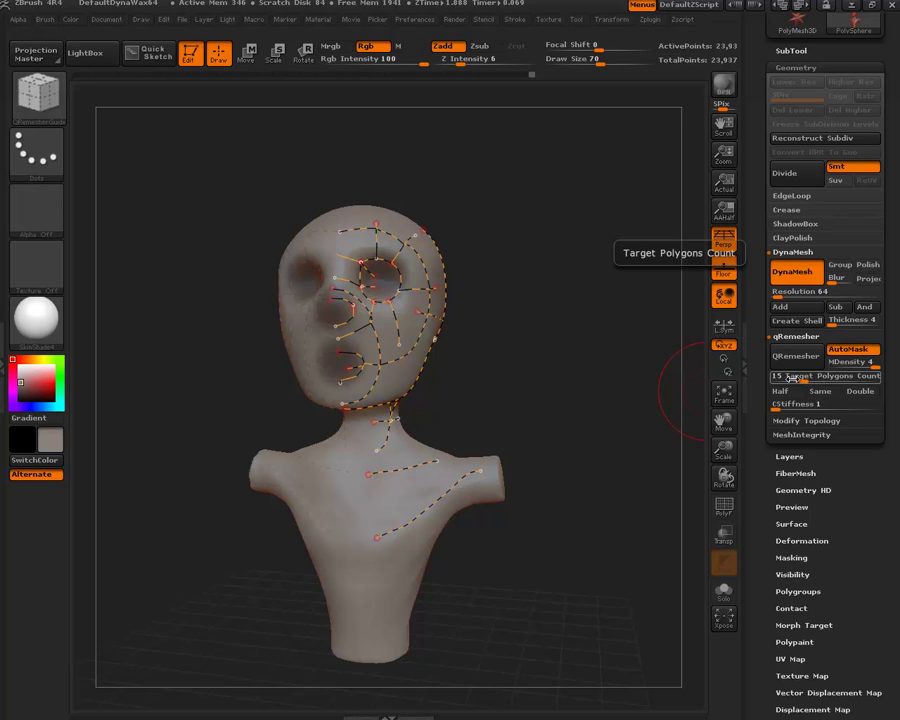
- Enter 1.345 as qRemesher's Target Polygons Count
{"action": "left_click_drag", "start_coordinate": [793, 379], "coordinate": [777, 378]}
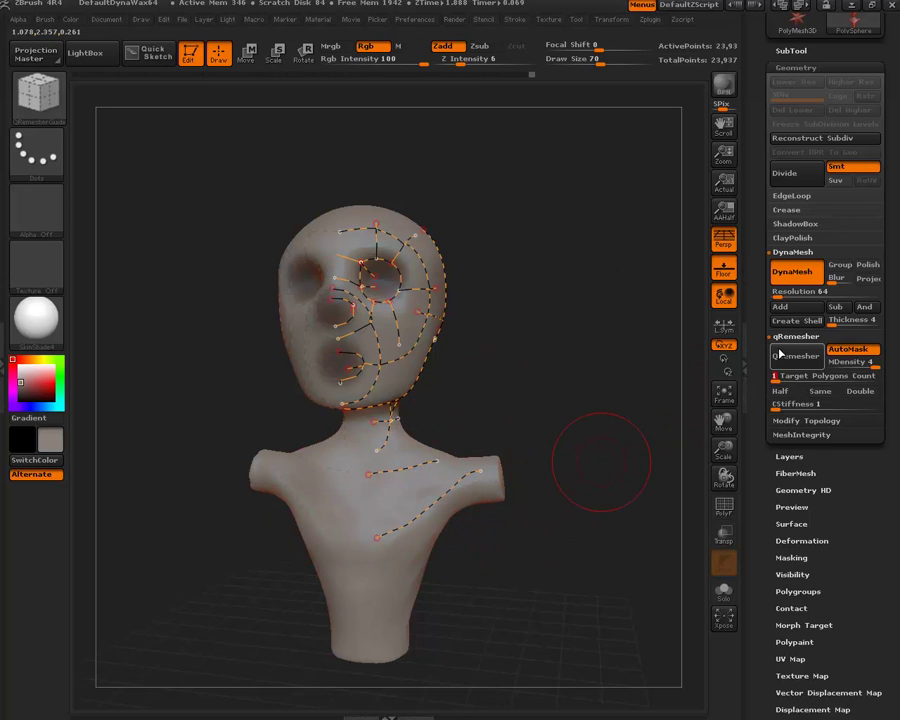
{"action": "left_click_drag", "start_coordinate": [777, 376], "coordinate": [781, 379]}
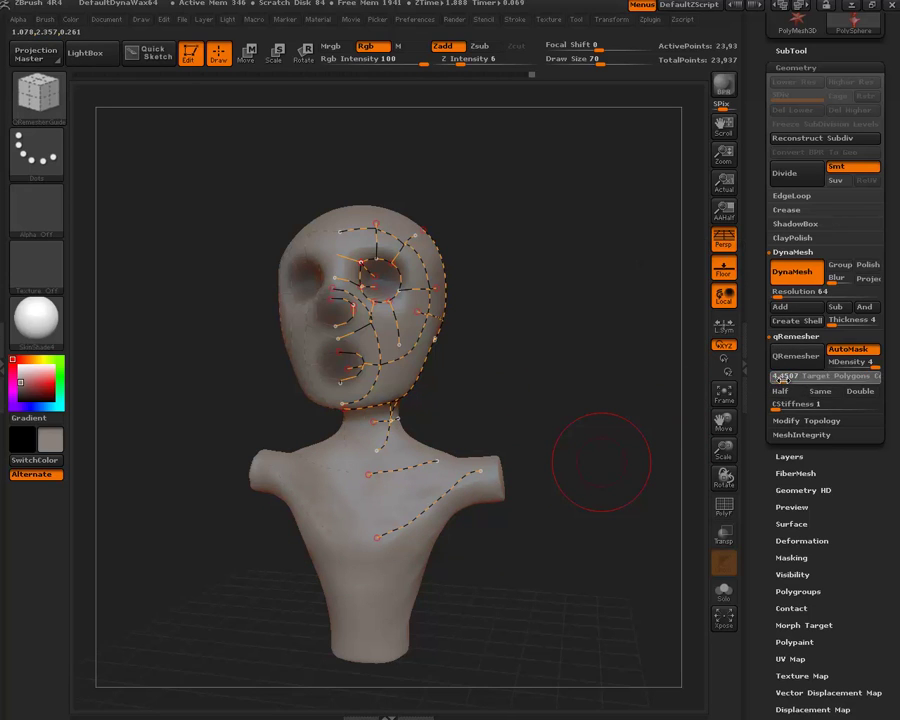
{"action": "left_click", "coordinate": [781, 379]}
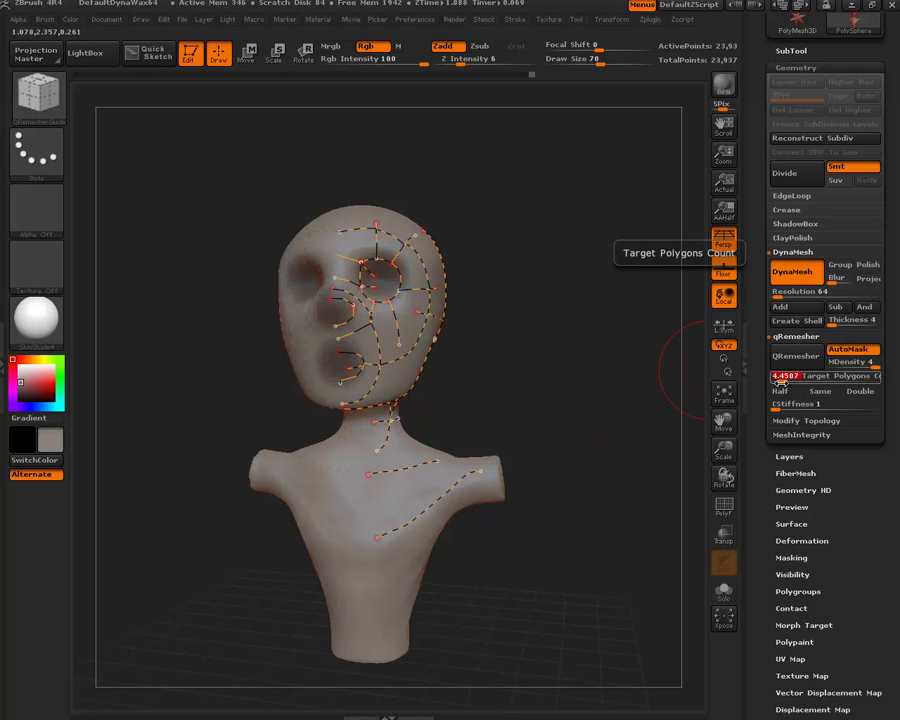
{"action": "type", "text": "1.345"}
{"action": "key", "text": "Return"}
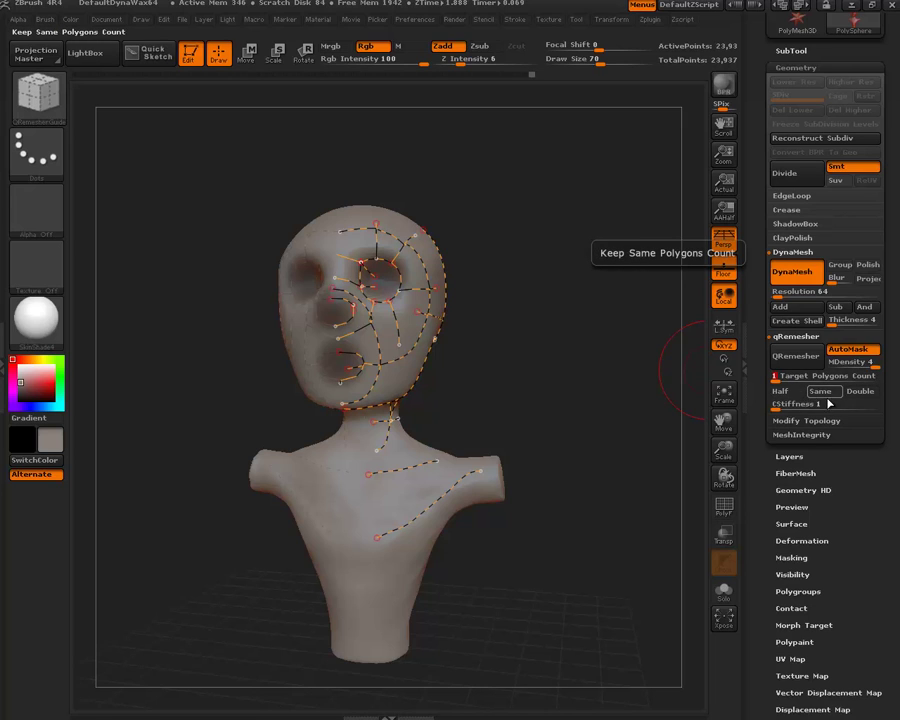
- Check the PolyF wireframe, leave Half off, and set Target Polygons Count to 1
{"action": "left_click", "coordinate": [721, 511]}
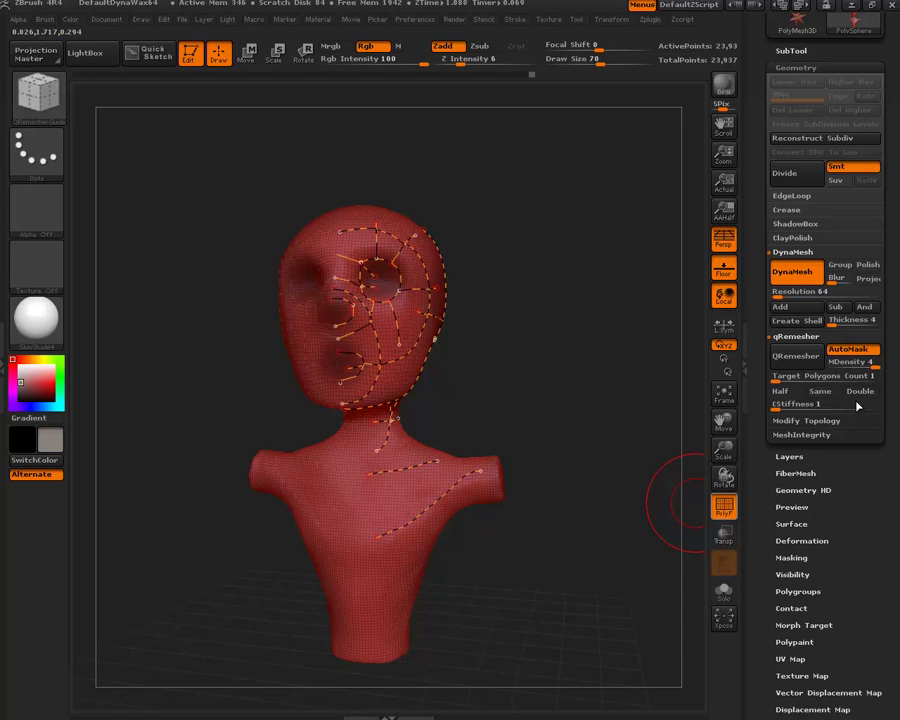
{"action": "key", "text": "shift+f"}
{"action": "left_click", "coordinate": [790, 394]}
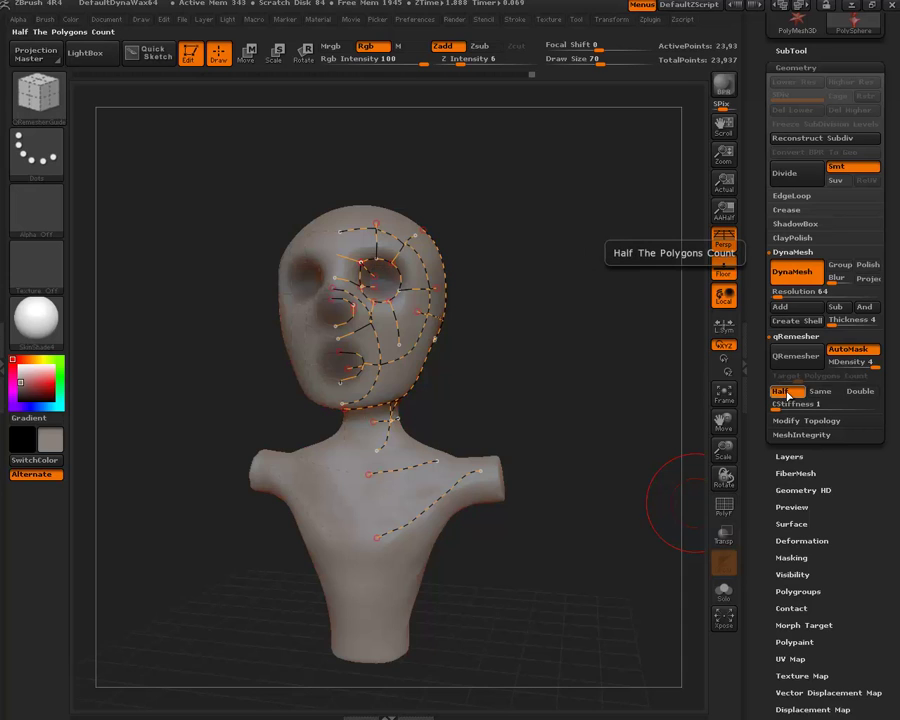
{"action": "left_click", "coordinate": [788, 391]}
{"action": "left_click", "coordinate": [783, 378]}
{"action": "type", "text": "1"}
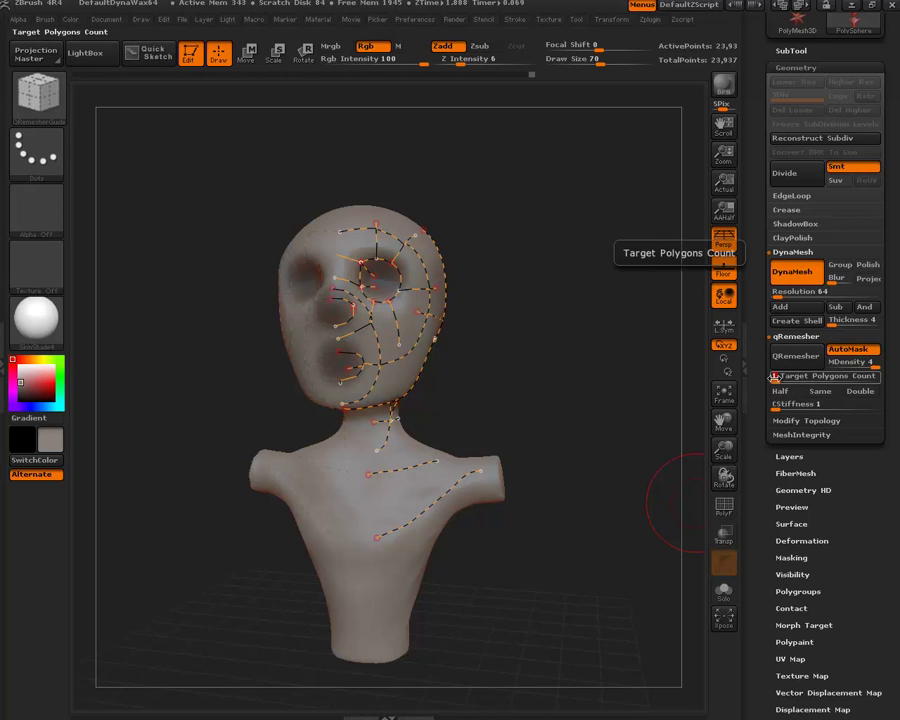
{"action": "mouse_move", "coordinate": [556, 381]}
{"action": "left_mouse_down"}
{"action": "mouse_move", "coordinate": [538, 380]}
{"action": "mouse_move", "coordinate": [537, 351]}
{"action": "left_mouse_up"}
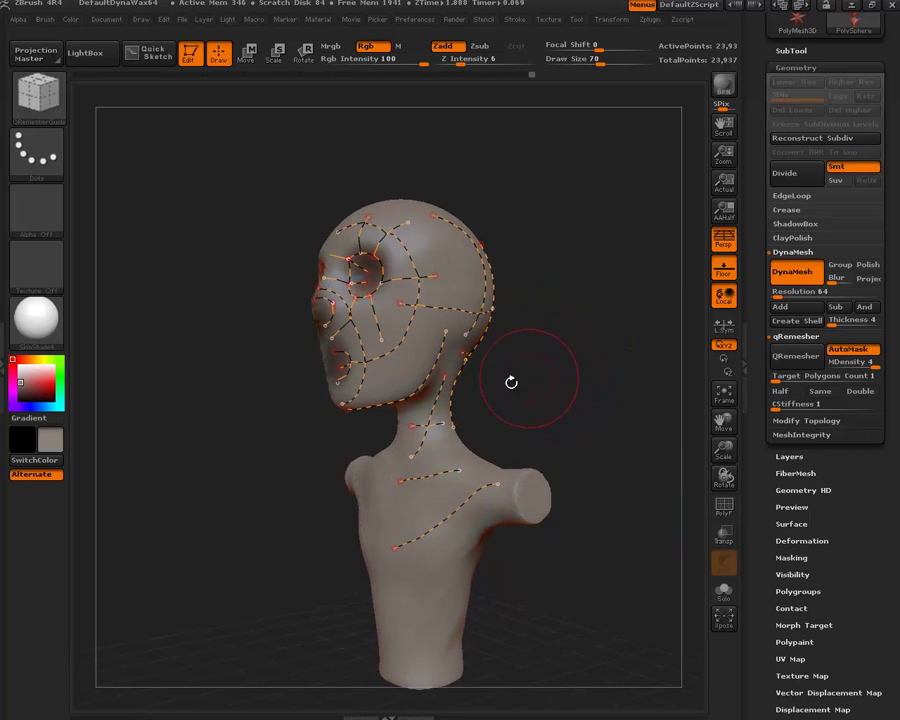
{"action": "key", "text": "bracketright"}
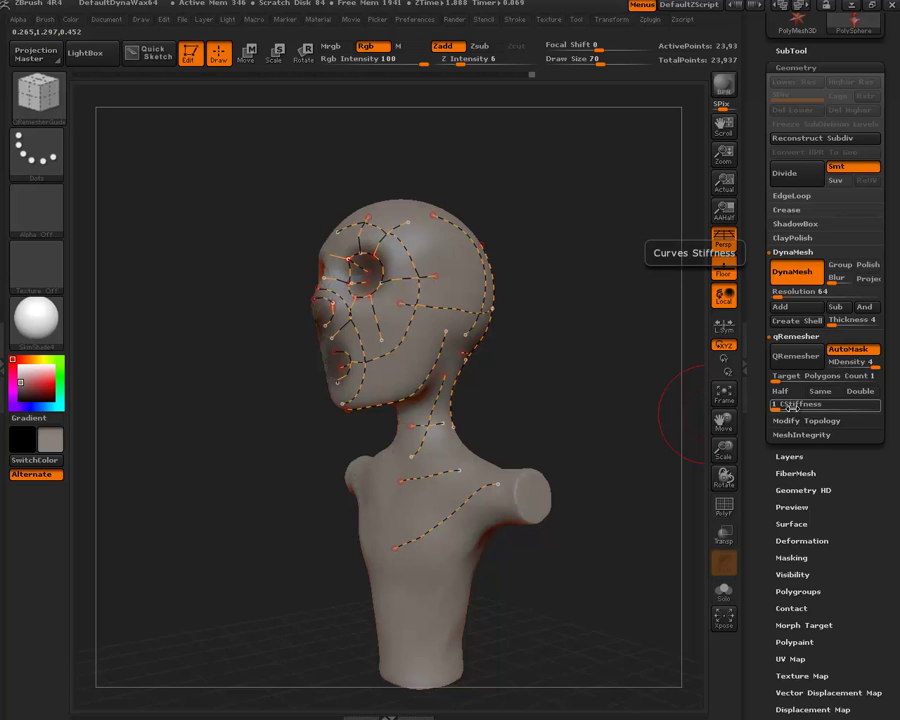
{"action": "left_click_drag", "start_coordinate": [792, 406], "coordinate": [858, 417]}
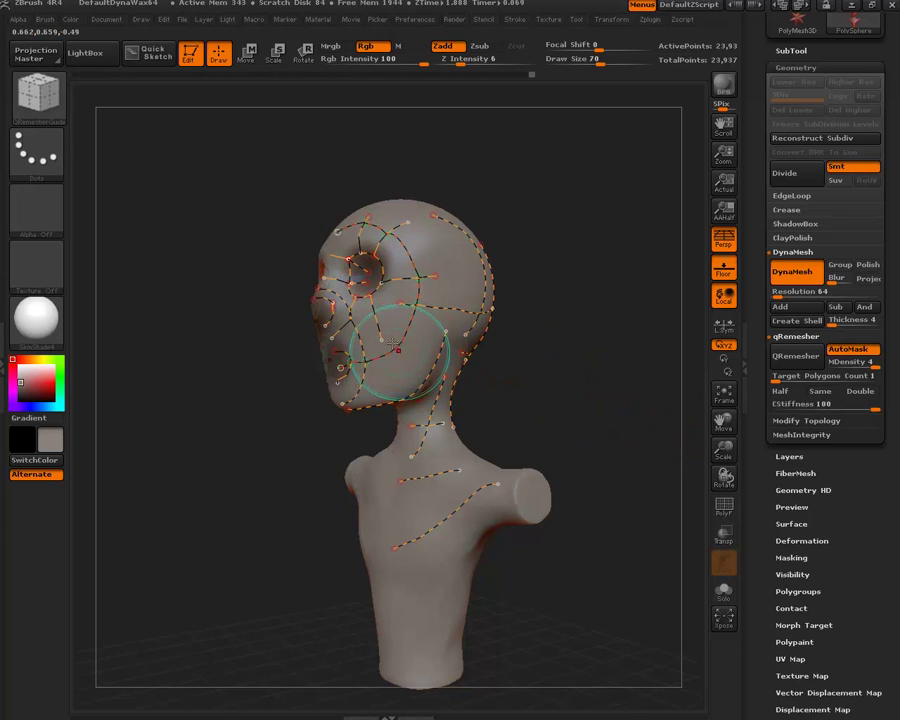
{"action": "key", "text": "["}
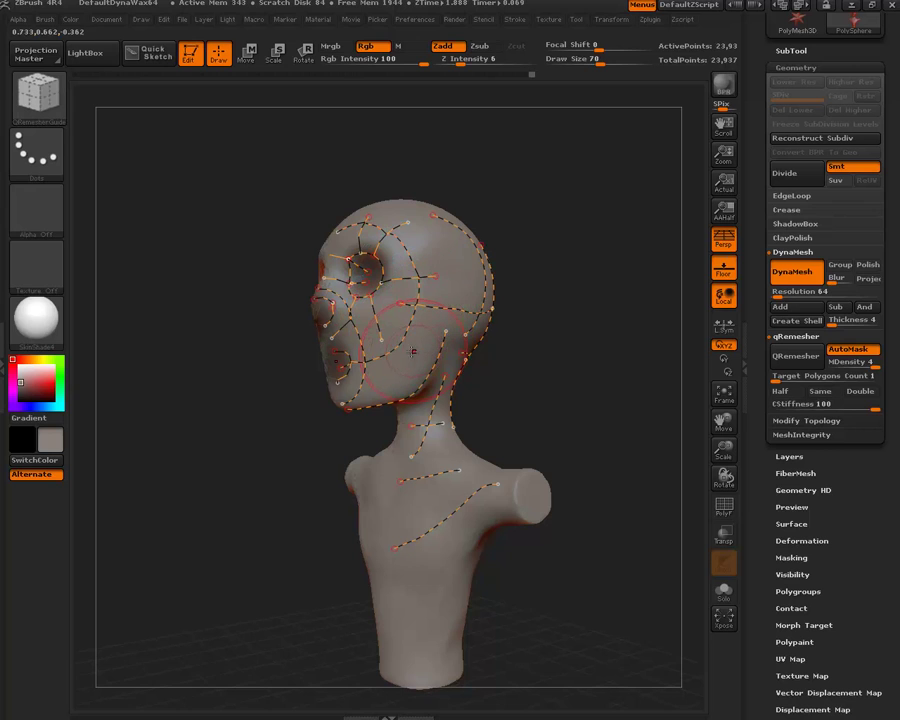
{"action": "key", "text": "]"}
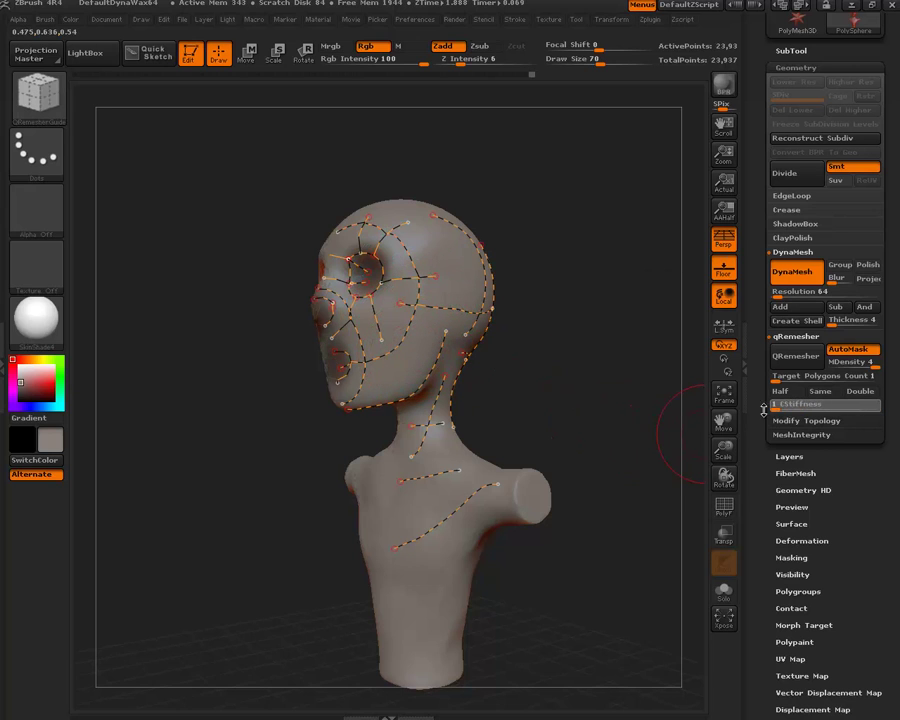
{"action": "mouse_move", "coordinate": [494, 376]}
{"action": "left_mouse_down"}
{"action": "mouse_move", "coordinate": [518, 382]}
{"action": "mouse_move", "coordinate": [429, 336]}
{"action": "left_mouse_up"}
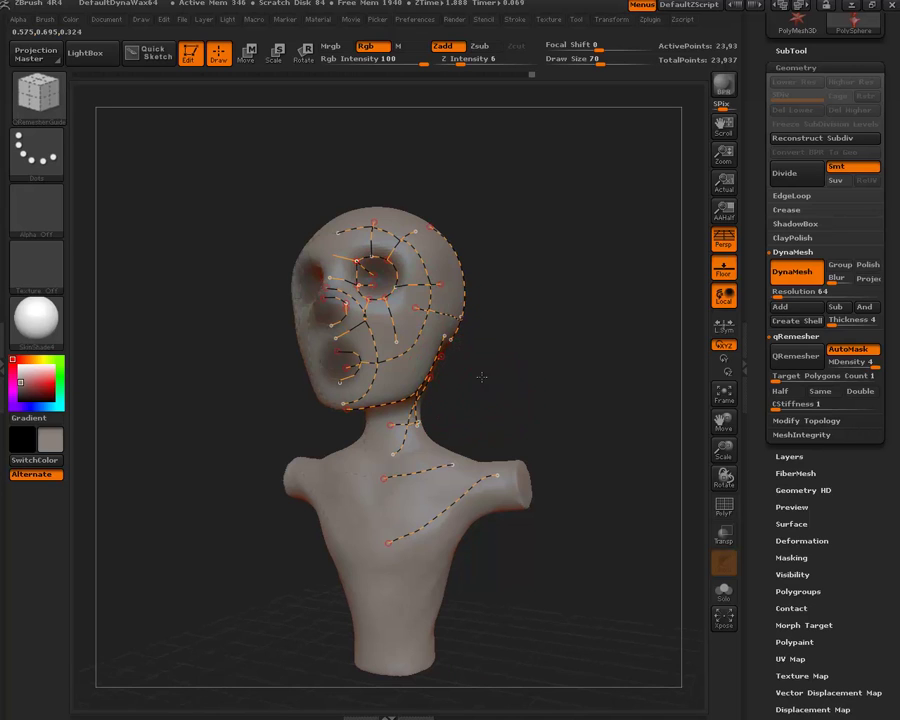
- Redraw the guide curves along the head's right side, turning the bust to reach it
{"action": "mouse_move", "coordinate": [481, 377]}
{"action": "left_mouse_down"}
{"action": "mouse_move", "coordinate": [478, 360]}
{"action": "mouse_move", "coordinate": [506, 374]}
{"action": "left_mouse_up"}
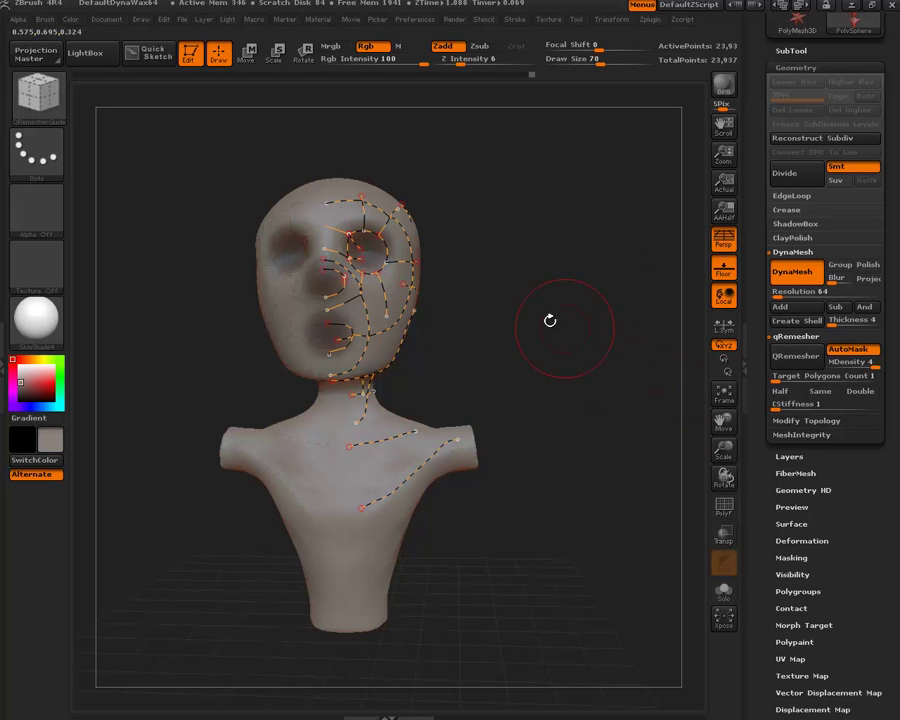
{"action": "mouse_move", "coordinate": [546, 320]}
{"action": "left_mouse_down"}
{"action": "mouse_move", "coordinate": [500, 314]}
{"action": "mouse_move", "coordinate": [466, 340]}
{"action": "left_mouse_up"}
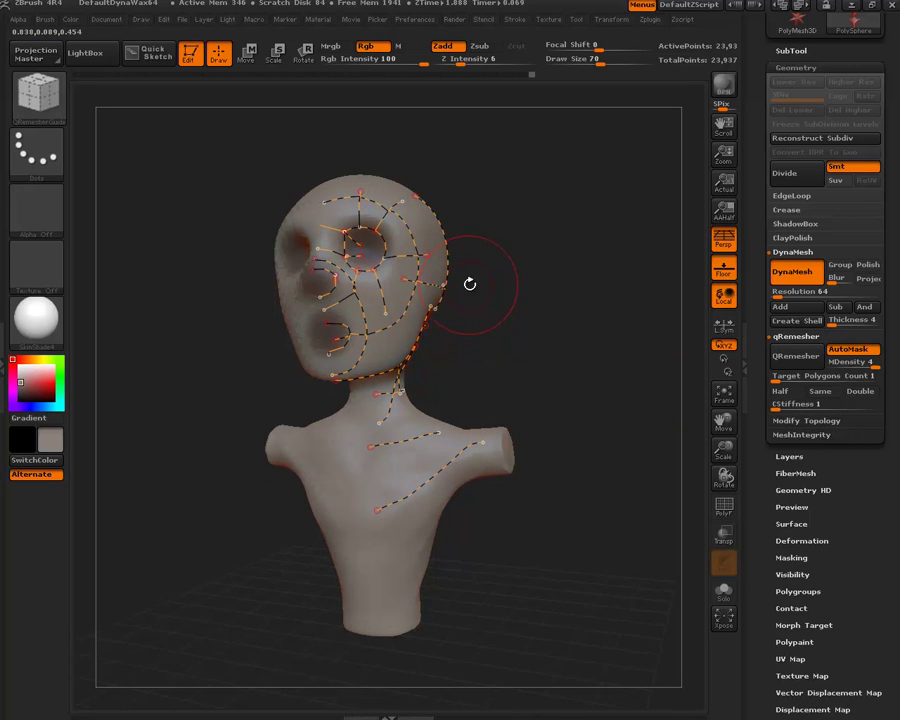
{"action": "left_click_drag", "start_coordinate": [442, 332], "coordinate": [395, 200]}
{"action": "left_click_drag", "start_coordinate": [440, 260], "coordinate": [470, 325]}
{"action": "mouse_move", "coordinate": [536, 364]}
{"action": "left_mouse_down"}
{"action": "mouse_move", "coordinate": [514, 358]}
{"action": "mouse_move", "coordinate": [518, 345]}
{"action": "mouse_move", "coordinate": [546, 343]}
{"action": "mouse_move", "coordinate": [476, 329]}
{"action": "left_mouse_up"}
{"action": "left_click_drag", "start_coordinate": [412, 265], "coordinate": [416, 305]}
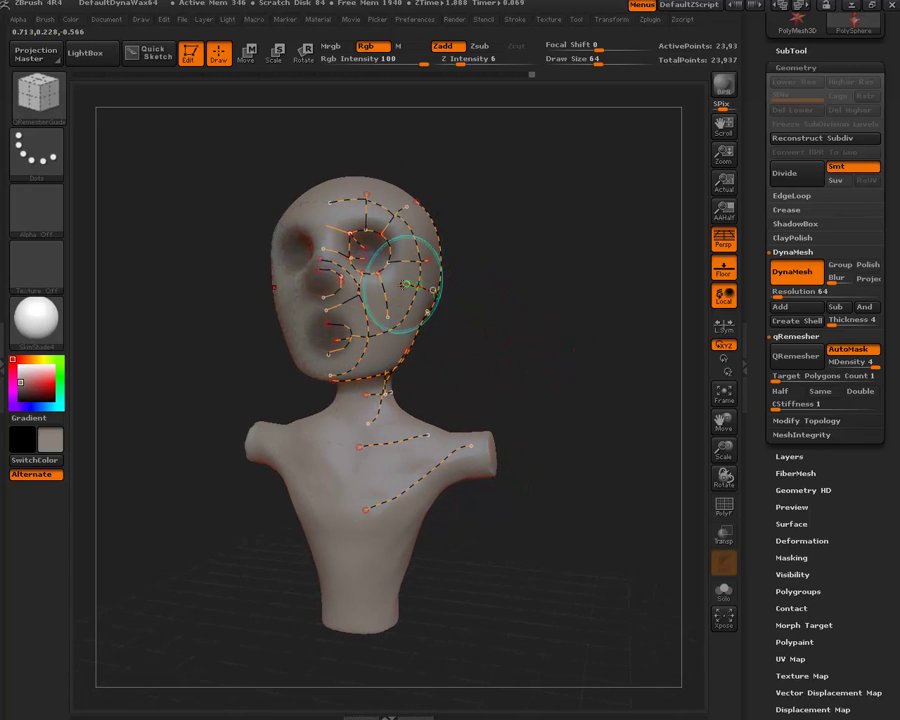
{"action": "key", "text": "bracketright"}
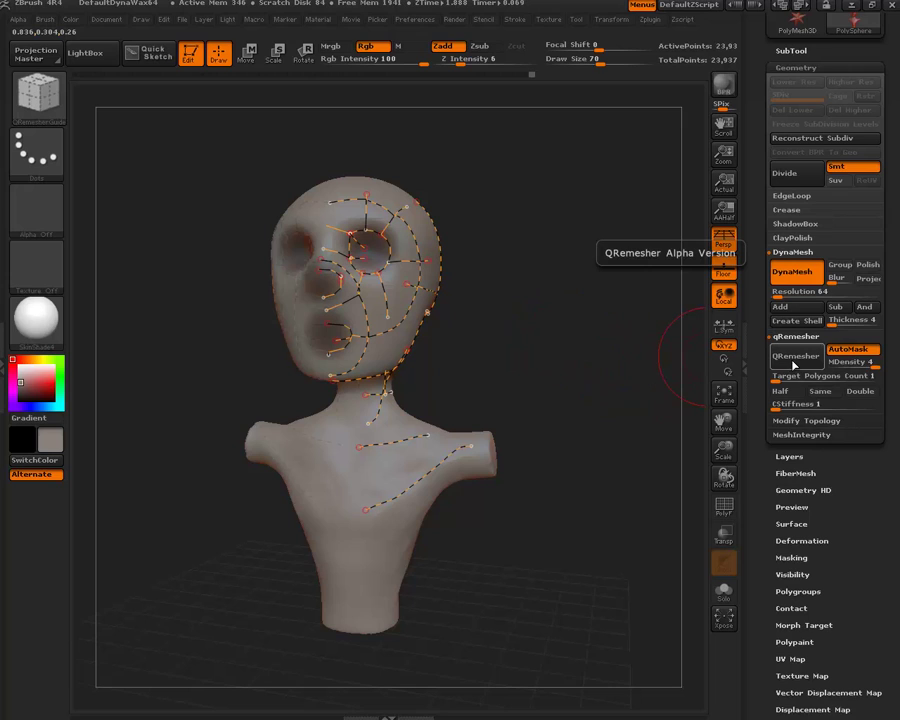
- Run QRemesher on the bust and inspect the new quad topology with PolyF from several angles
{"action": "left_click", "coordinate": [790, 363]}
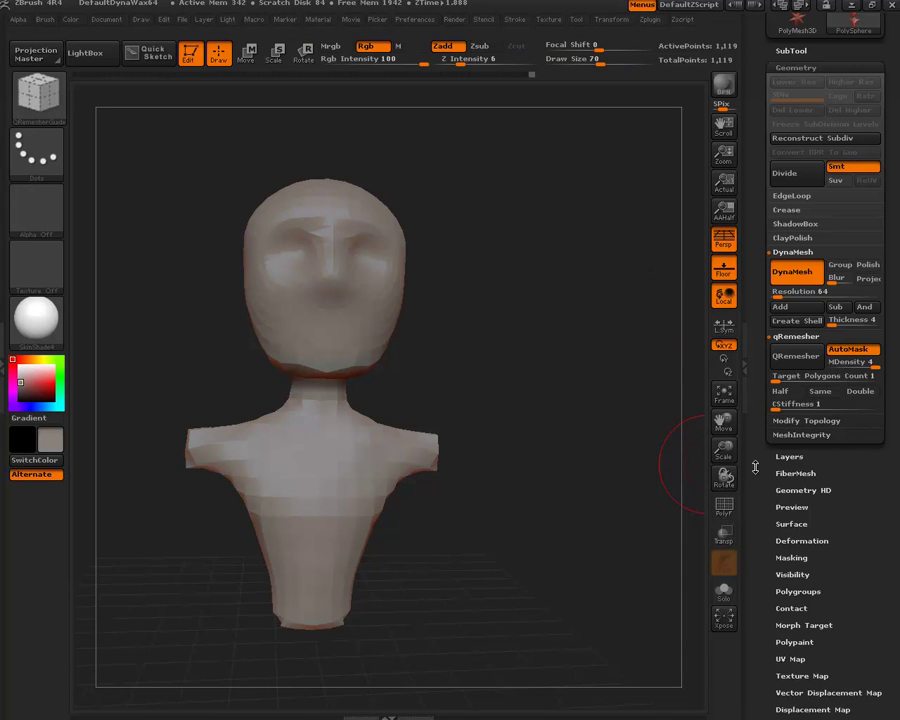
{"action": "left_click", "coordinate": [723, 507]}
{"action": "mouse_move", "coordinate": [510, 326]}
{"action": "left_mouse_down"}
{"action": "mouse_move", "coordinate": [462, 326]}
{"action": "mouse_move", "coordinate": [486, 354]}
{"action": "mouse_move", "coordinate": [450, 311]}
{"action": "left_mouse_up"}
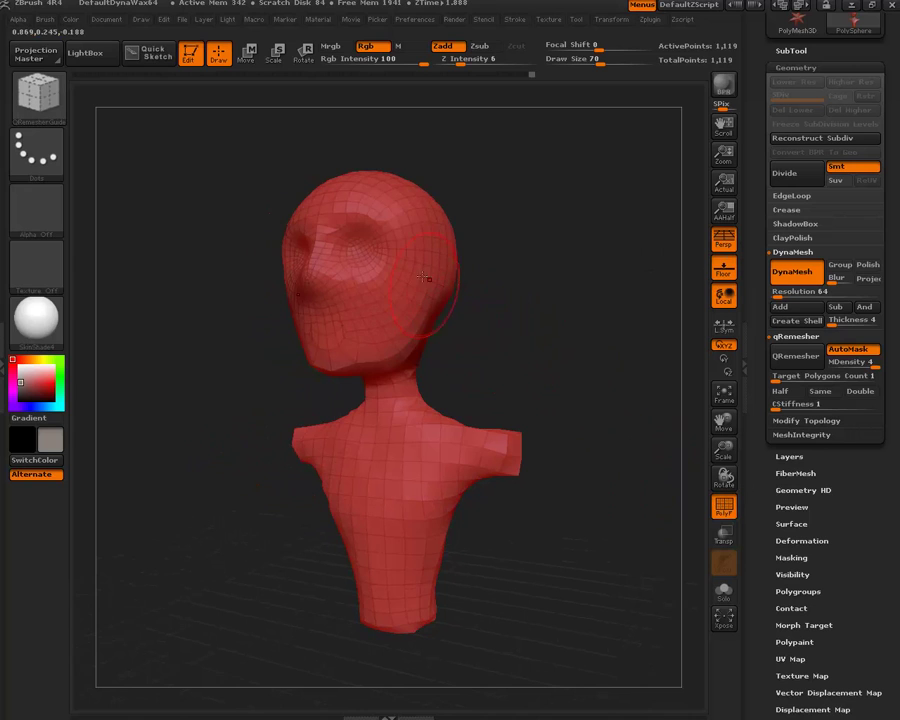
{"action": "left_click_drag", "start_coordinate": [504, 357], "coordinate": [502, 342]}
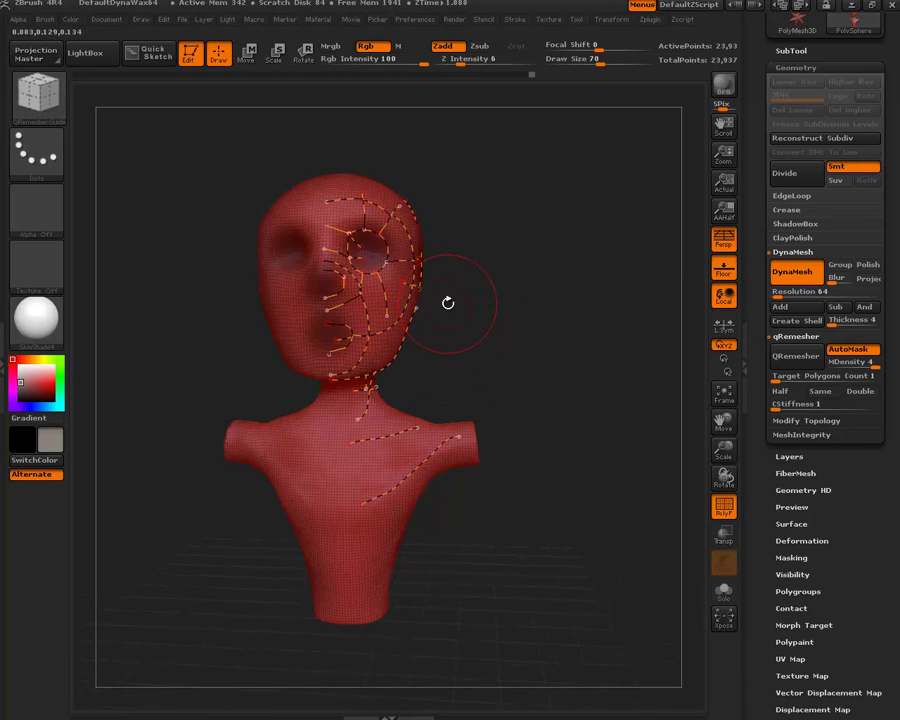
{"action": "mouse_move", "coordinate": [488, 358]}
{"action": "left_mouse_down"}
{"action": "mouse_move", "coordinate": [508, 362]}
{"action": "mouse_move", "coordinate": [402, 291]}
{"action": "left_mouse_up"}
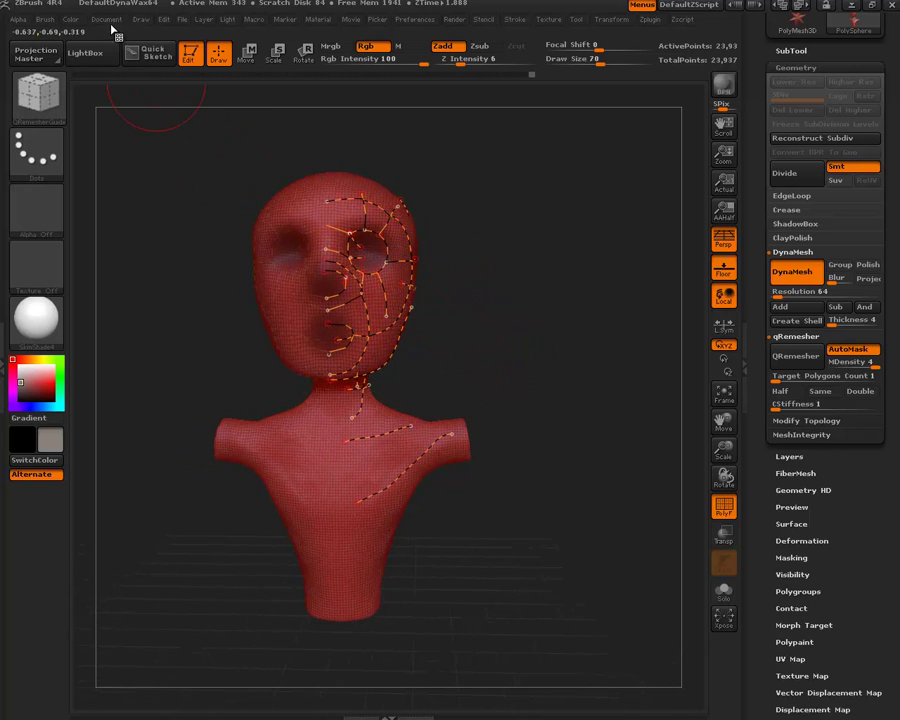
{"action": "left_click", "coordinate": [165, 20]}
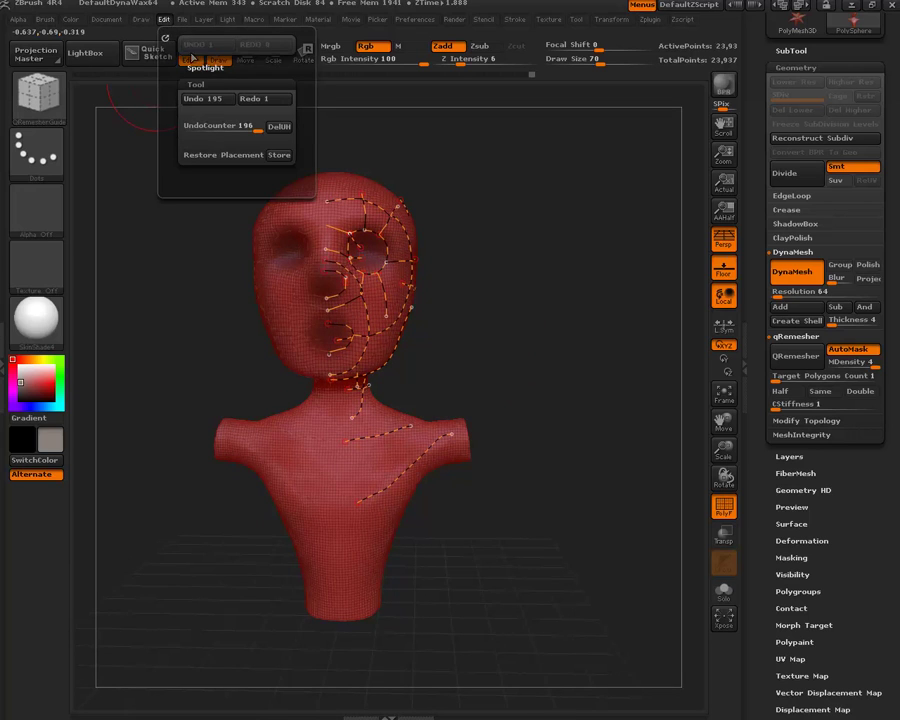
{"action": "left_click", "coordinate": [250, 103]}
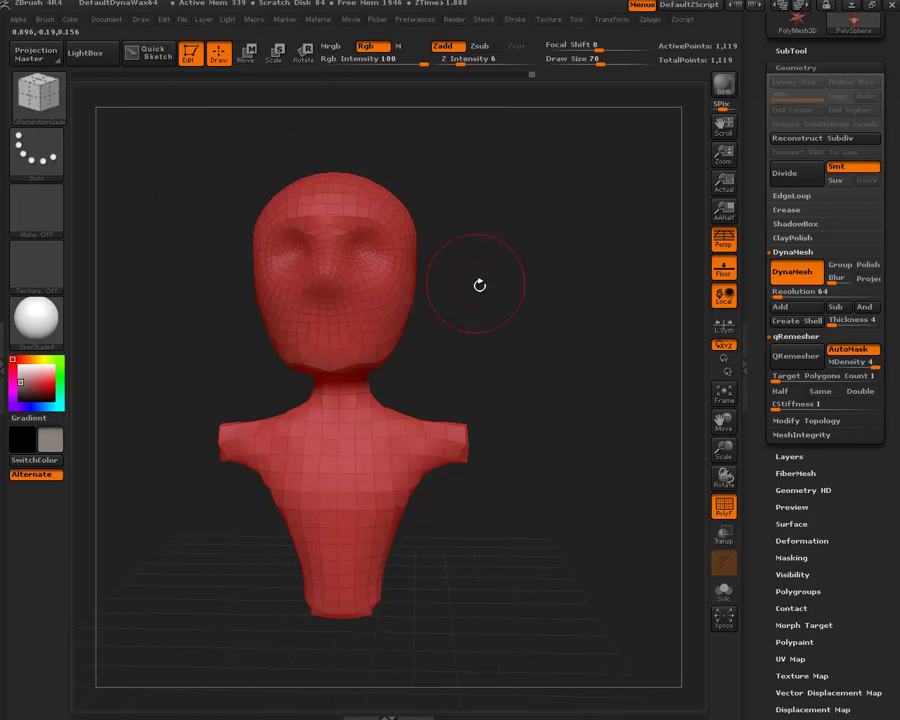
{"action": "left_click_drag", "start_coordinate": [480, 283], "coordinate": [404, 297]}
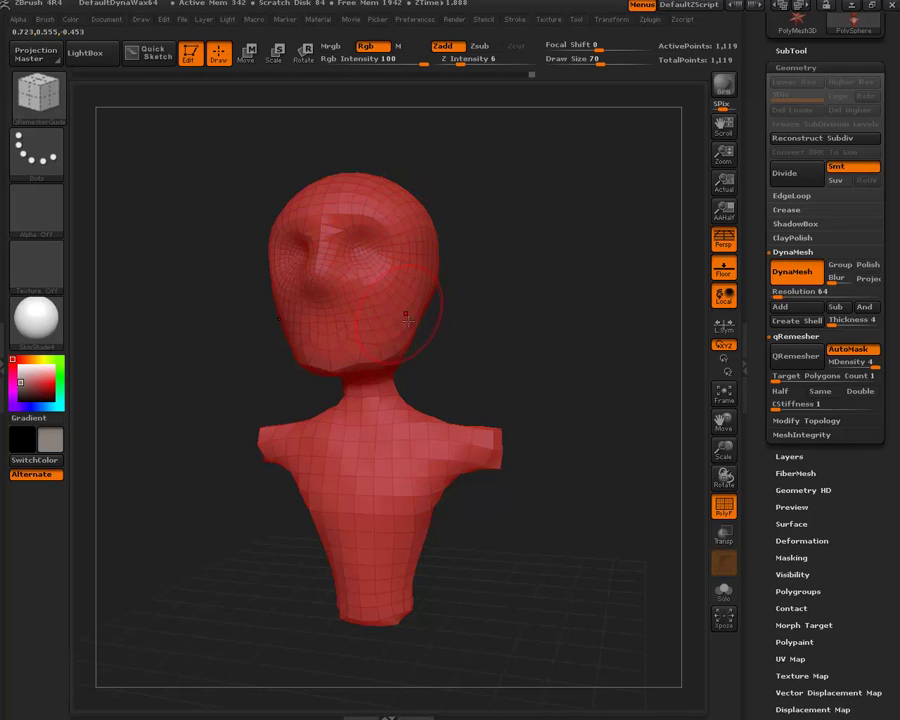
{"action": "left_click_drag", "start_coordinate": [498, 358], "coordinate": [501, 358]}
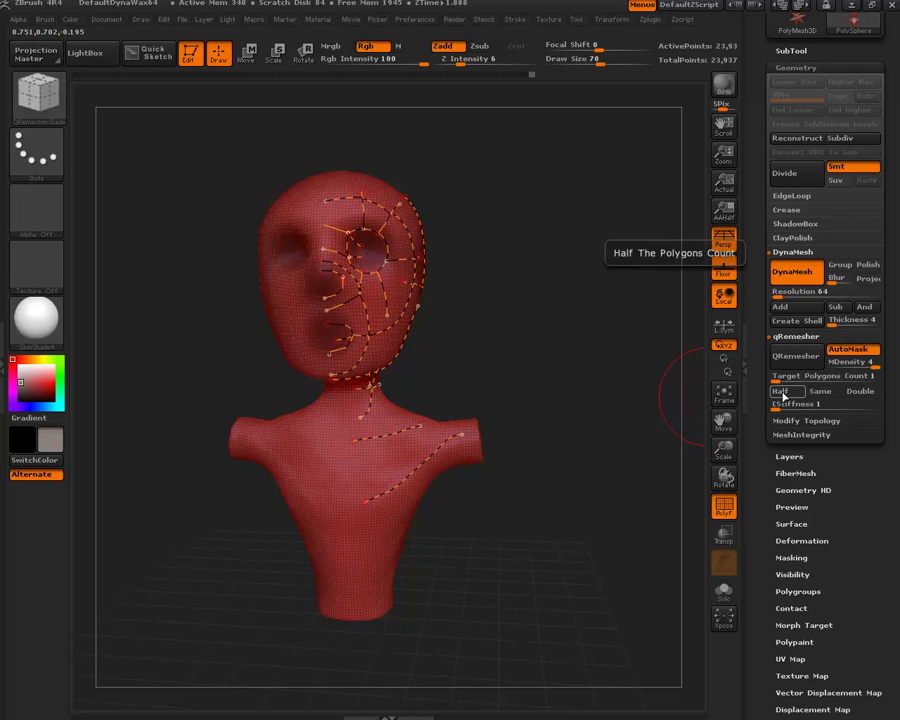
- Use Target Polygons Count 3.8 and Curves Stiffness 49, then run QRemesher on the bust
{"action": "left_click_drag", "start_coordinate": [782, 377], "coordinate": [783, 381]}
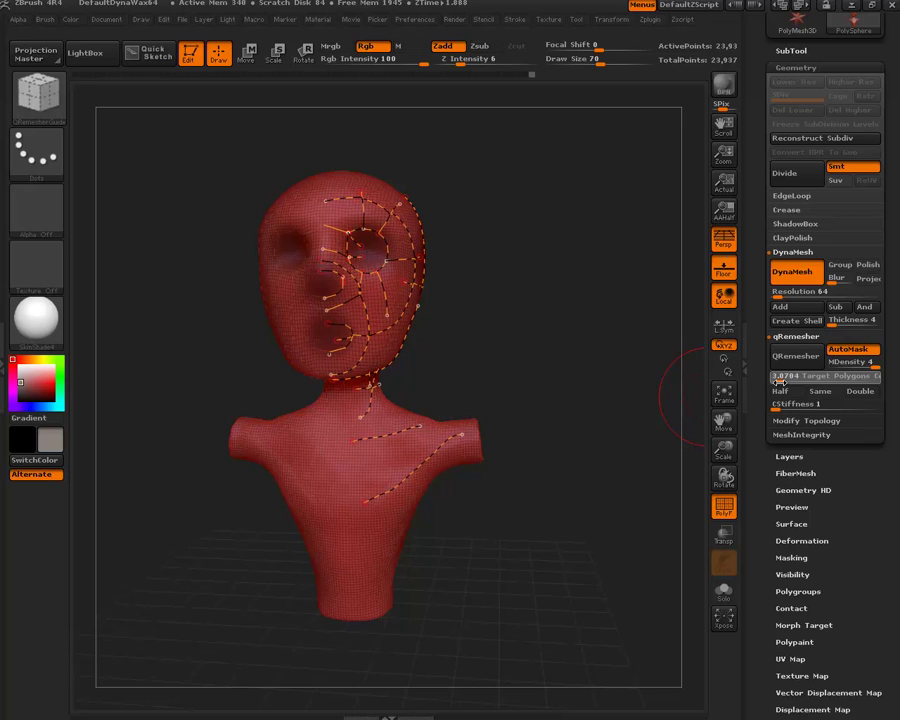
{"action": "left_click_drag", "start_coordinate": [784, 405], "coordinate": [792, 410]}
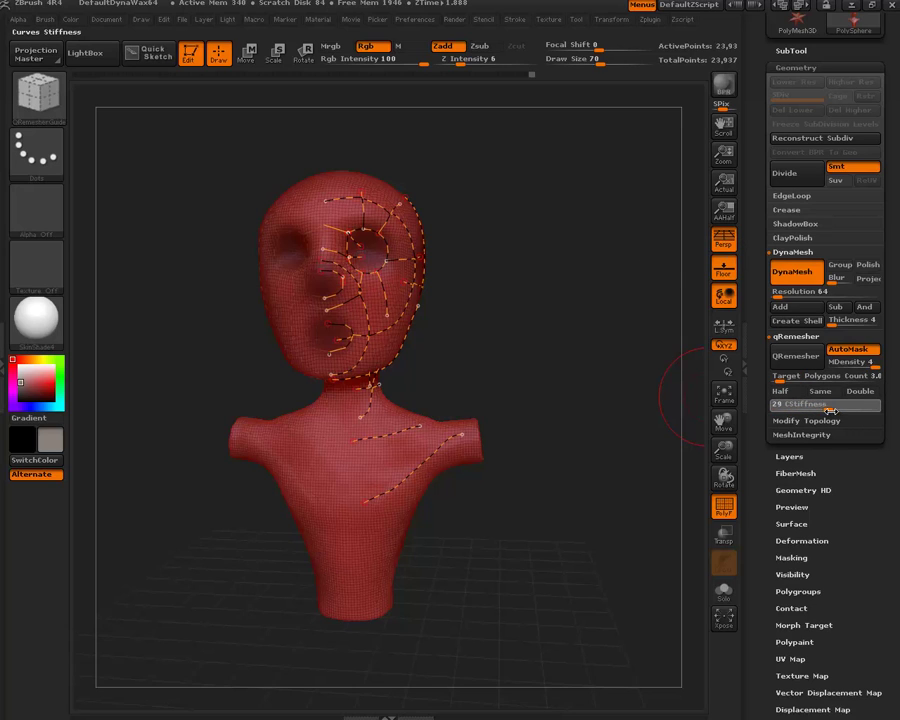
{"action": "left_click_drag", "start_coordinate": [830, 410], "coordinate": [820, 410]}
{"action": "left_click", "coordinate": [792, 362]}
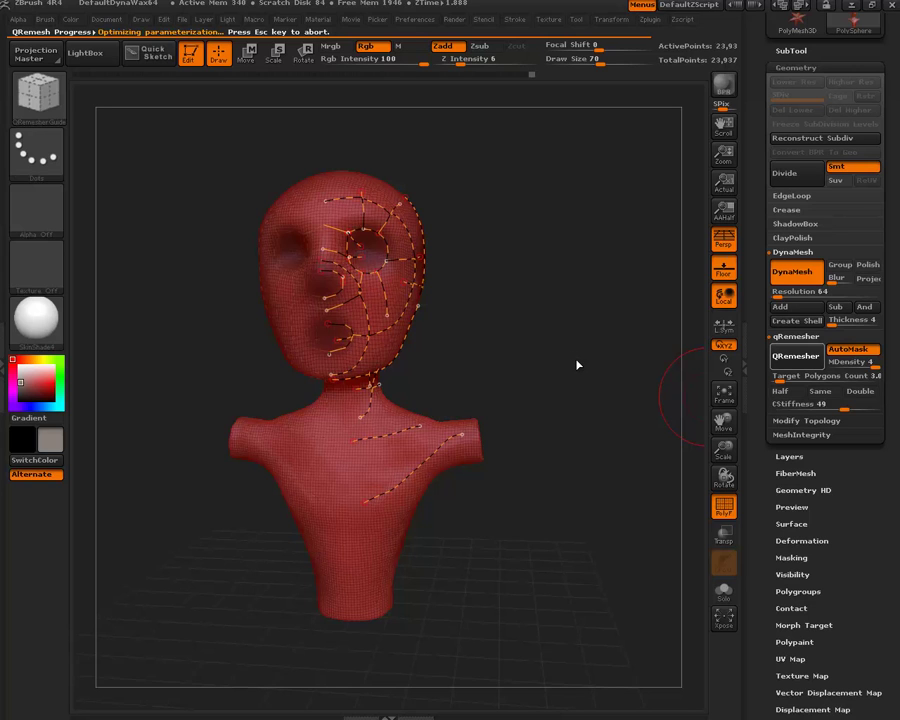
- Orbit the finished 3,244-point quad mesh to a three-quarter view and hide its wireframe
{"action": "mouse_move", "coordinate": [566, 358]}
{"action": "left_mouse_down"}
{"action": "mouse_move", "coordinate": [552, 347]}
{"action": "mouse_move", "coordinate": [600, 354]}
{"action": "left_mouse_up"}
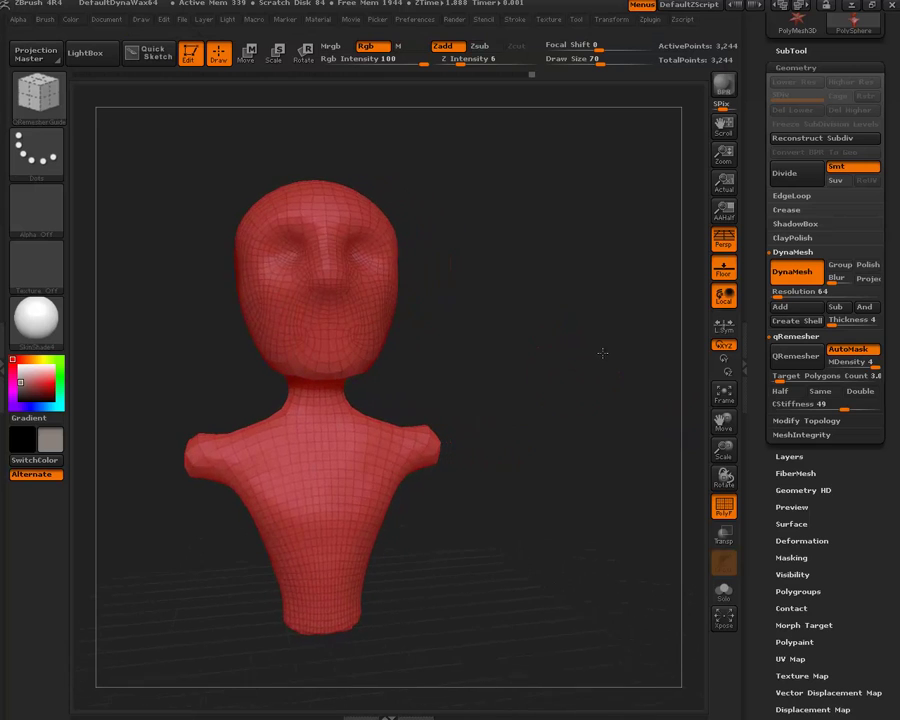
{"action": "mouse_move", "coordinate": [550, 327]}
{"action": "left_mouse_down"}
{"action": "mouse_move", "coordinate": [586, 340]}
{"action": "mouse_move", "coordinate": [592, 333]}
{"action": "mouse_move", "coordinate": [568, 323]}
{"action": "mouse_move", "coordinate": [546, 357]}
{"action": "mouse_move", "coordinate": [454, 313]}
{"action": "mouse_move", "coordinate": [522, 346]}
{"action": "mouse_move", "coordinate": [476, 356]}
{"action": "left_mouse_up"}
{"action": "left_click", "coordinate": [725, 510]}
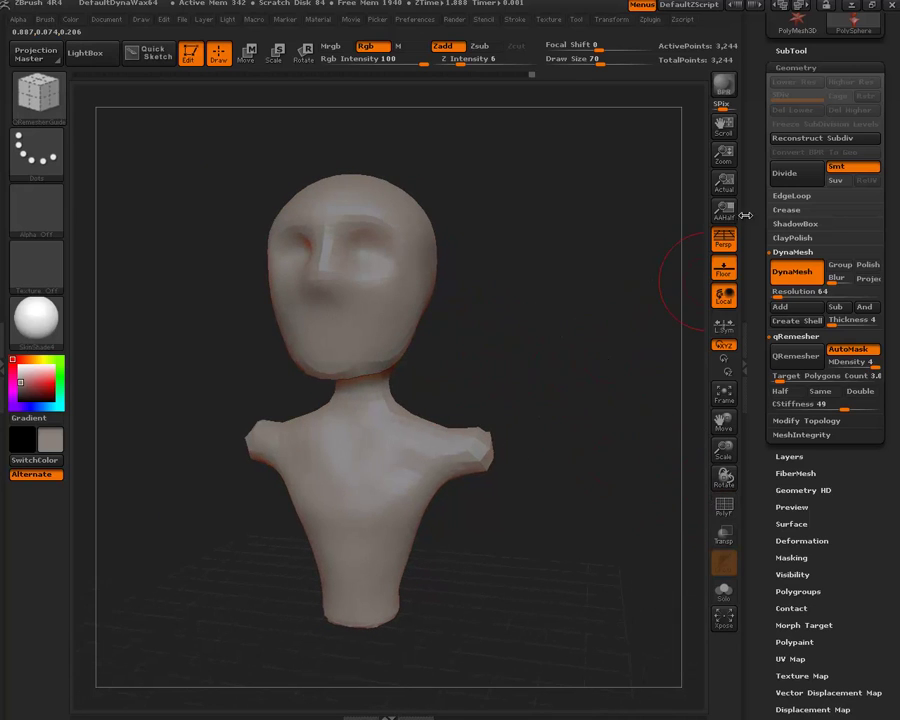
- Divide the bust twice and toggle the PolyF wireframe to inspect the smoother mesh
{"action": "scroll", "coordinate": [784, 296], "scroll_direction": "up", "scroll_amount": 3}
{"action": "scroll", "coordinate": [784, 296], "scroll_direction": "up", "scroll_amount": 2}
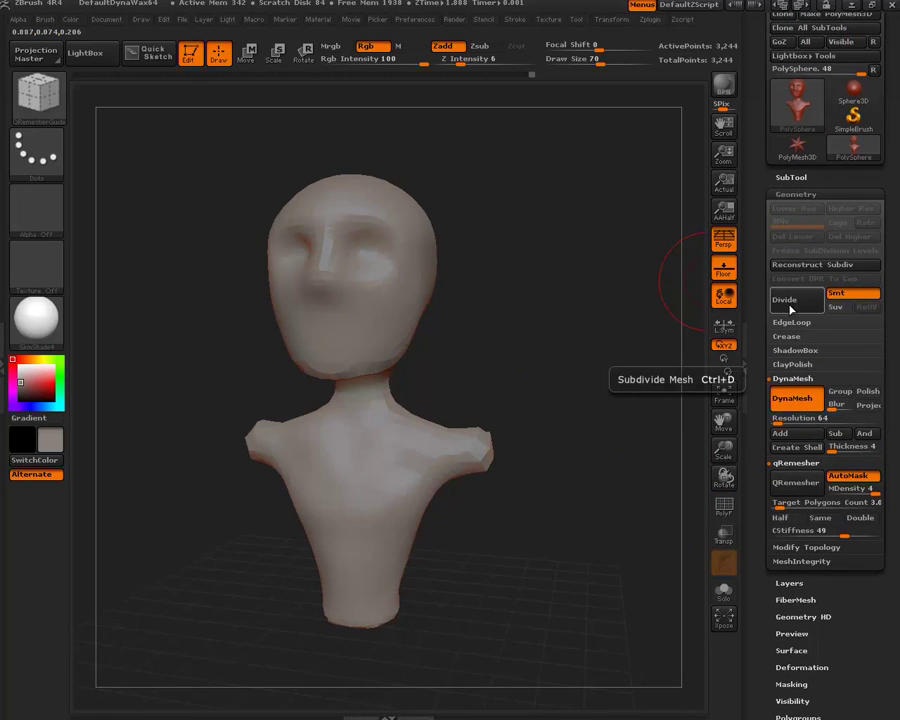
{"action": "left_click", "coordinate": [784, 296]}
{"action": "left_click", "coordinate": [784, 296]}
{"action": "mouse_move", "coordinate": [640, 317]}
{"action": "left_mouse_down"}
{"action": "mouse_move", "coordinate": [516, 314]}
{"action": "mouse_move", "coordinate": [554, 378]}
{"action": "left_mouse_up"}
{"action": "left_click", "coordinate": [725, 507]}
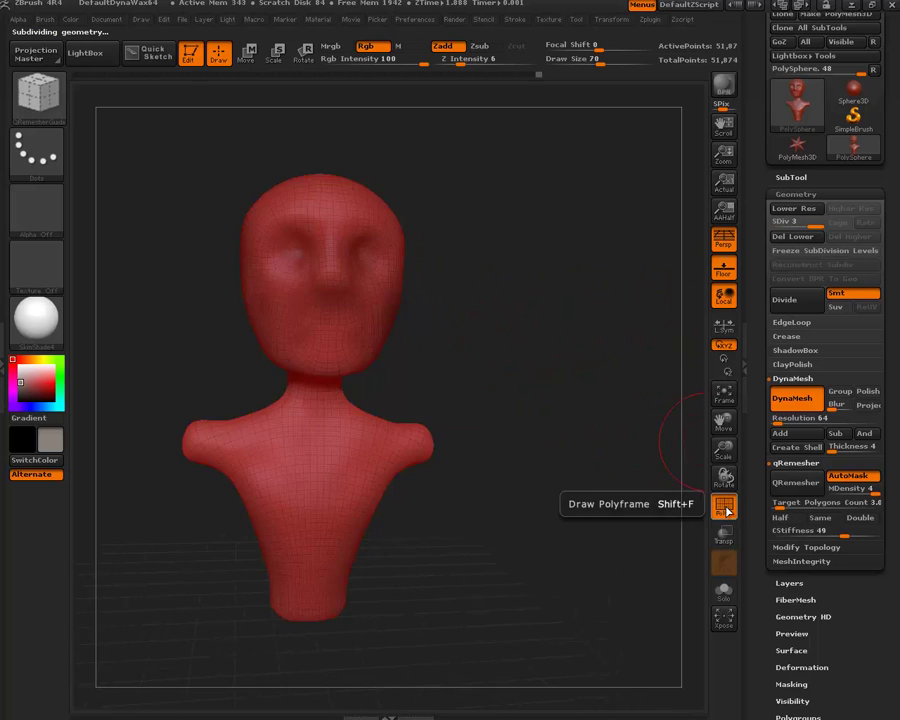
{"action": "left_click", "coordinate": [725, 507]}
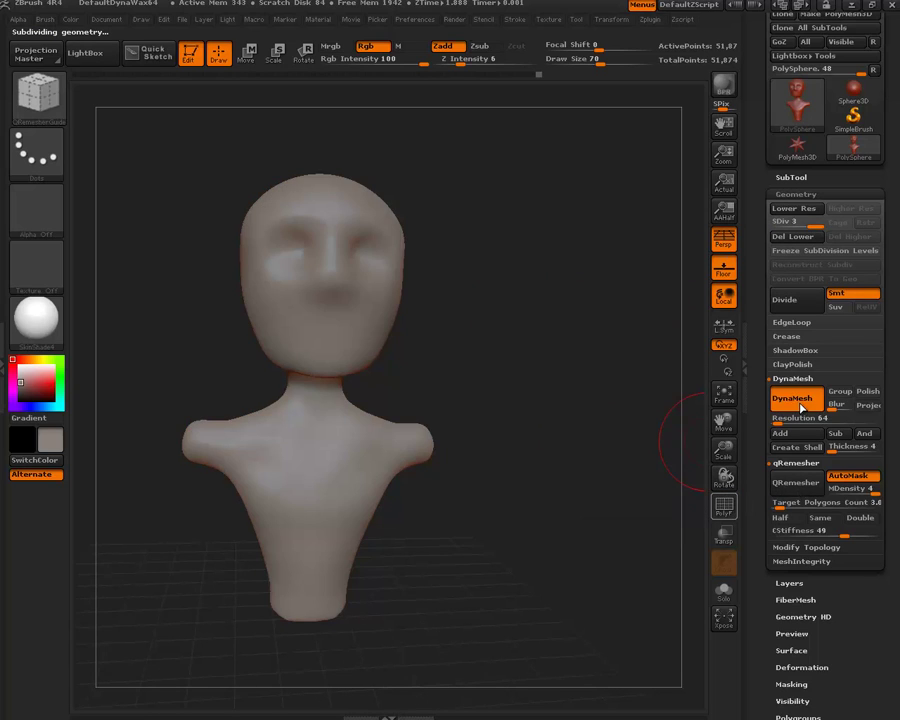
{"action": "key", "text": "shift+f"}
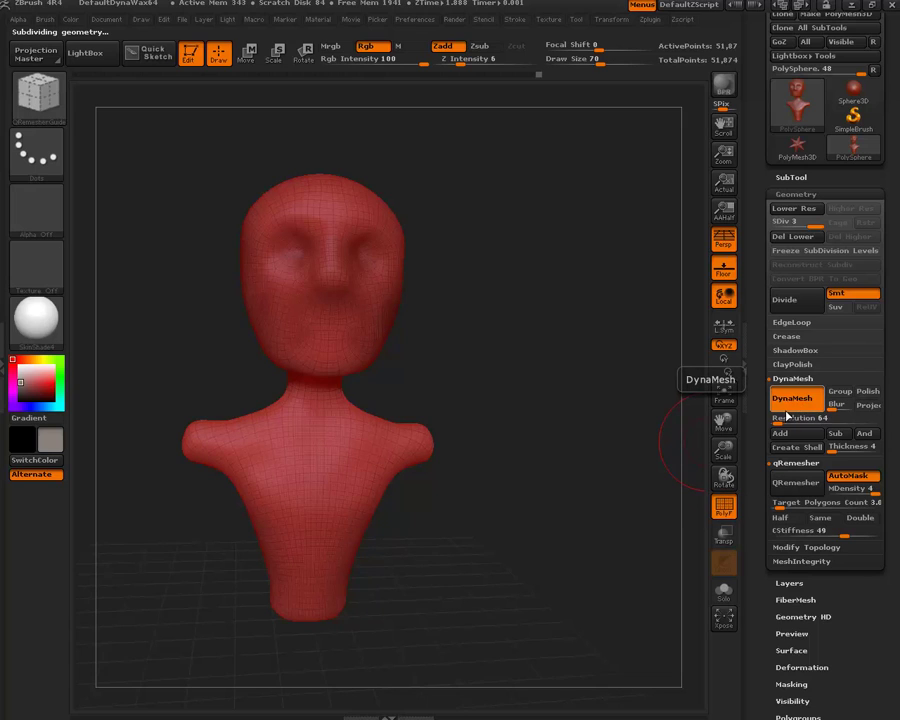
- Freeze the subdivision levels via DynaMesh, returning to the 3,244-point base mesh
{"action": "left_click", "coordinate": [785, 404]}
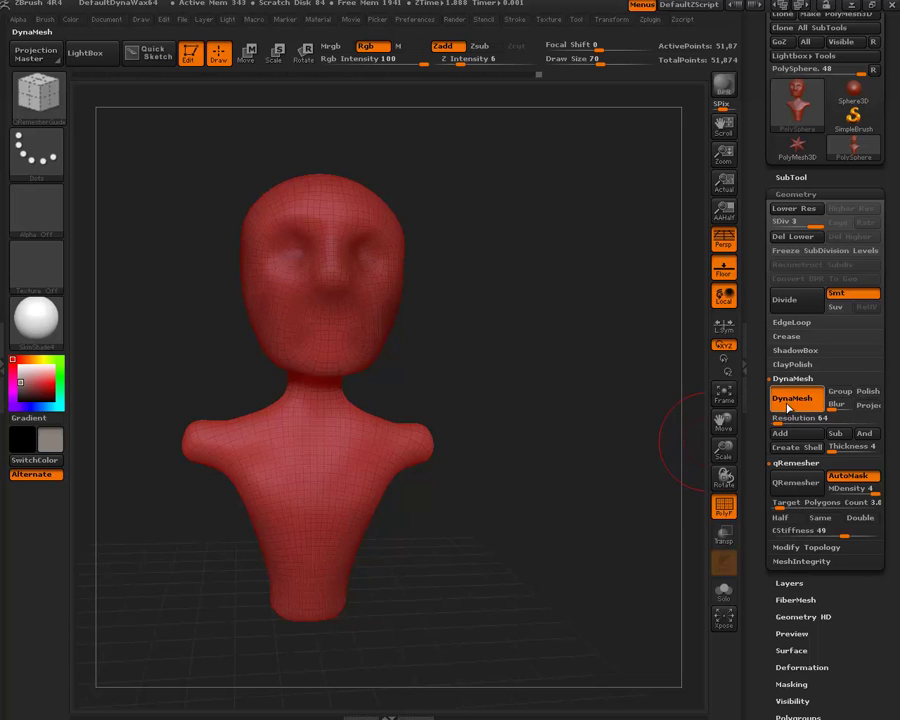
{"action": "left_click", "coordinate": [792, 401]}
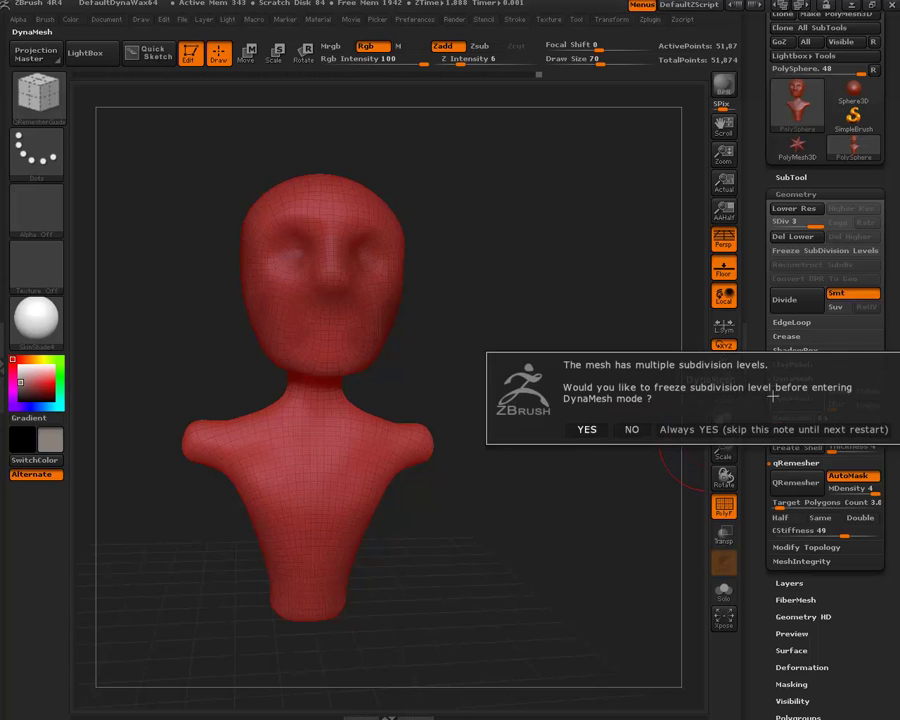
{"action": "left_click", "coordinate": [603, 432]}
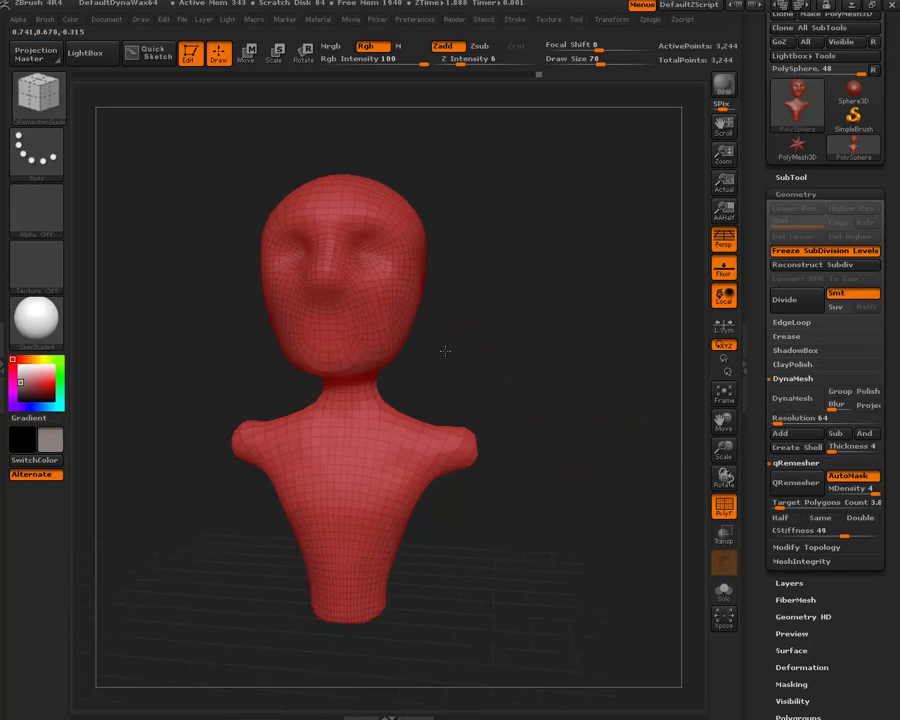
- Pull the base's bottom edge outward with Move Topological; DynaMesh is blocked by the mask
{"action": "mouse_move", "coordinate": [445, 350]}
{"action": "left_mouse_down"}
{"action": "mouse_move", "coordinate": [441, 368]}
{"action": "mouse_move", "coordinate": [456, 344]}
{"action": "mouse_move", "coordinate": [482, 356]}
{"action": "mouse_move", "coordinate": [506, 353]}
{"action": "left_mouse_up"}
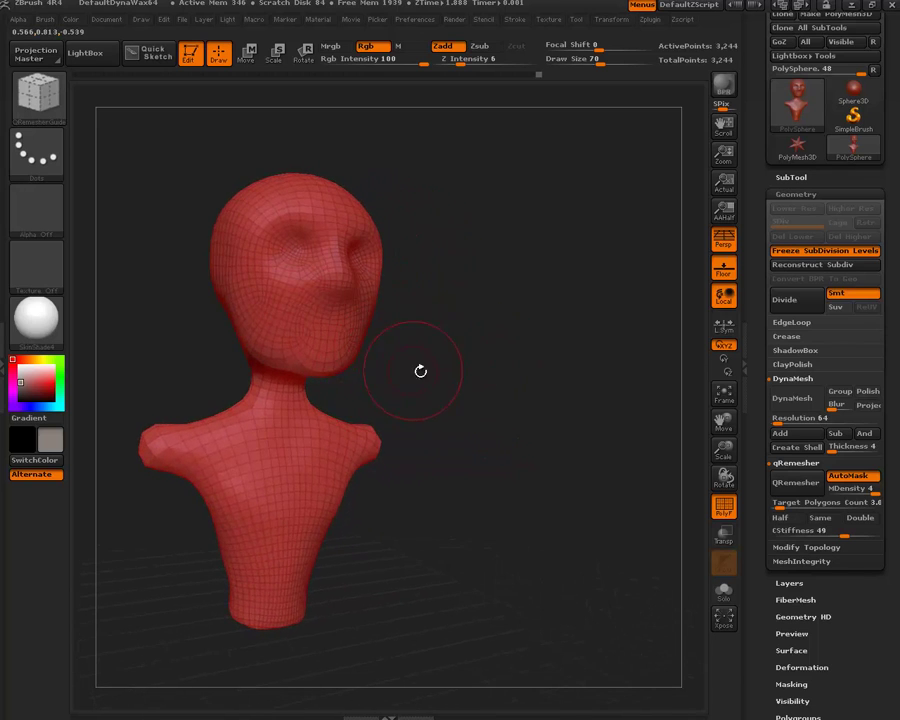
{"action": "mouse_move", "coordinate": [394, 370]}
{"action": "left_mouse_down"}
{"action": "mouse_move", "coordinate": [456, 371]}
{"action": "mouse_move", "coordinate": [398, 364]}
{"action": "mouse_move", "coordinate": [415, 388]}
{"action": "left_mouse_up"}
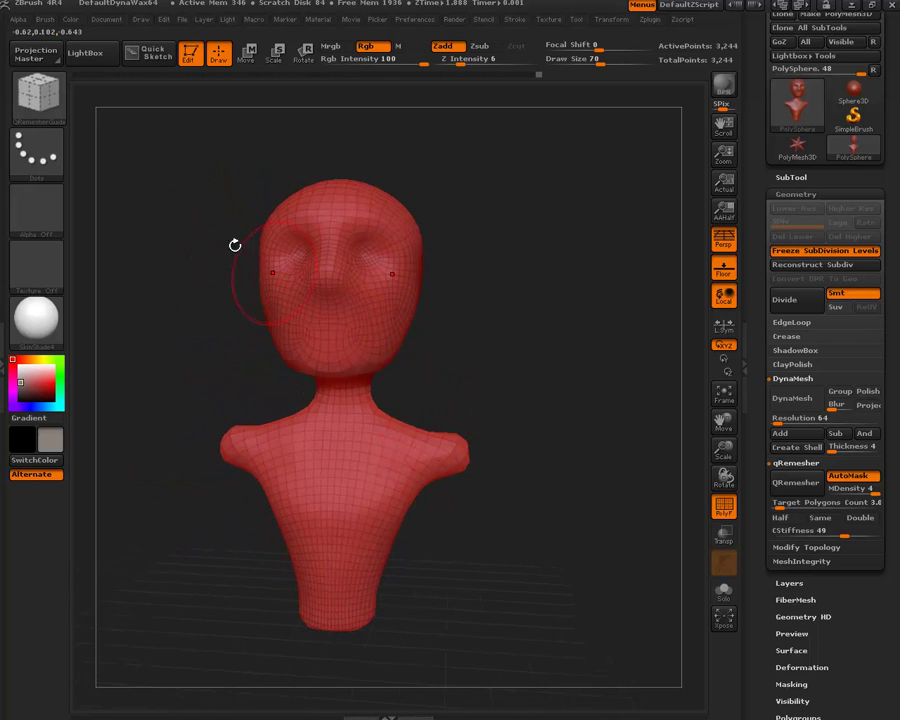
{"action": "left_click", "coordinate": [36, 86]}
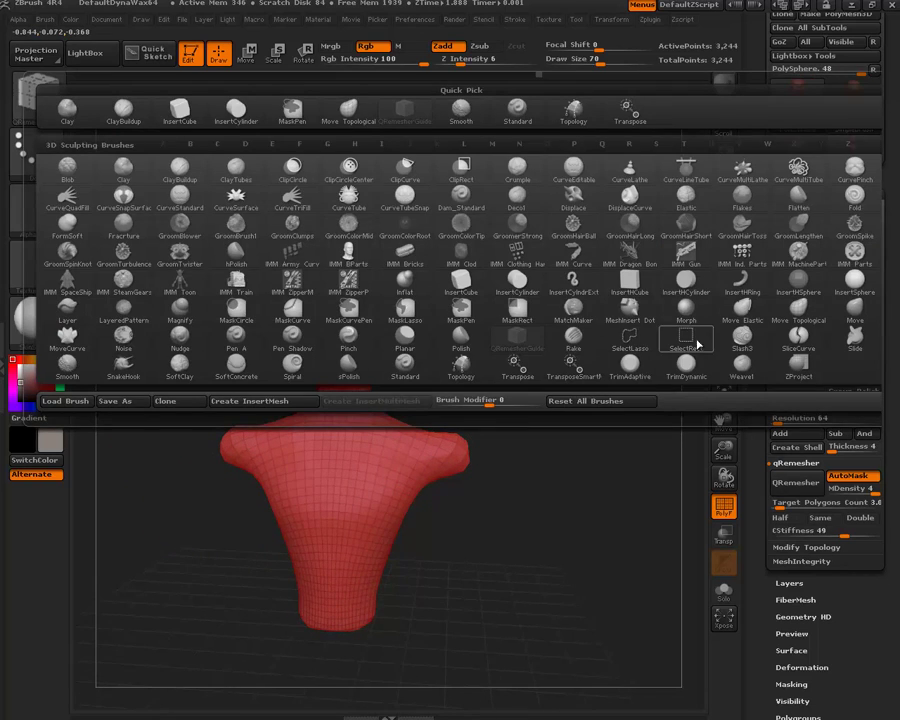
{"action": "left_click", "coordinate": [779, 320]}
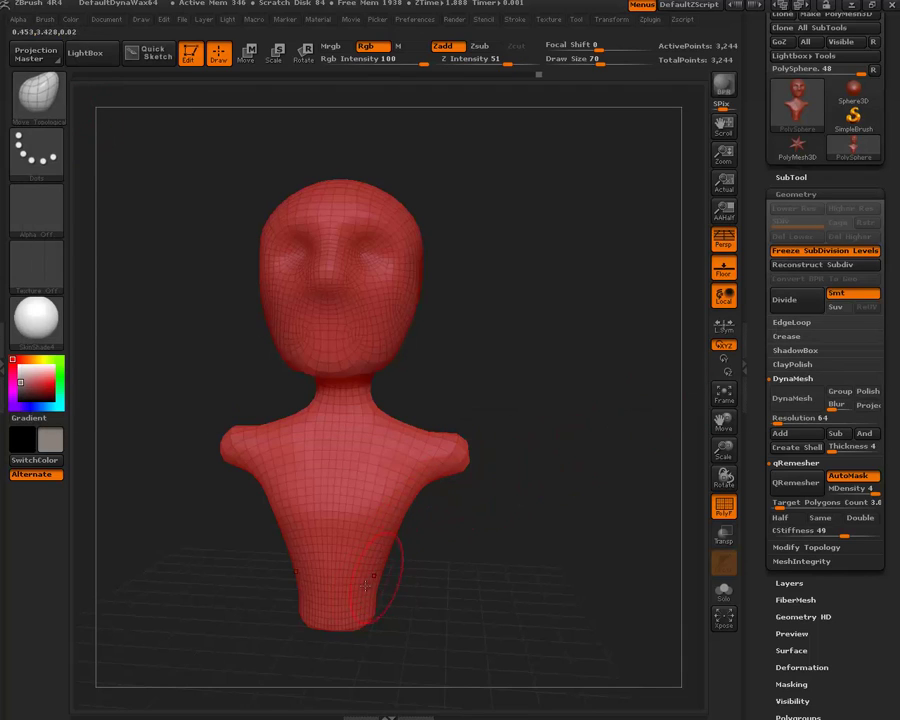
{"action": "left_click_drag", "start_coordinate": [302, 590], "coordinate": [292, 592]}
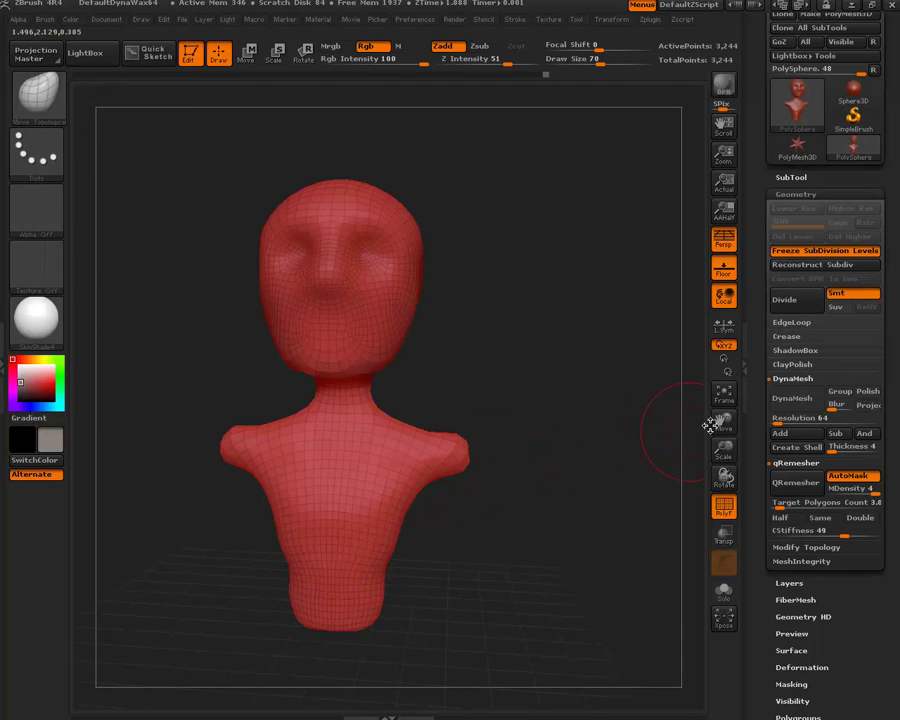
{"action": "left_click", "coordinate": [630, 383], "text": "ctrl"}
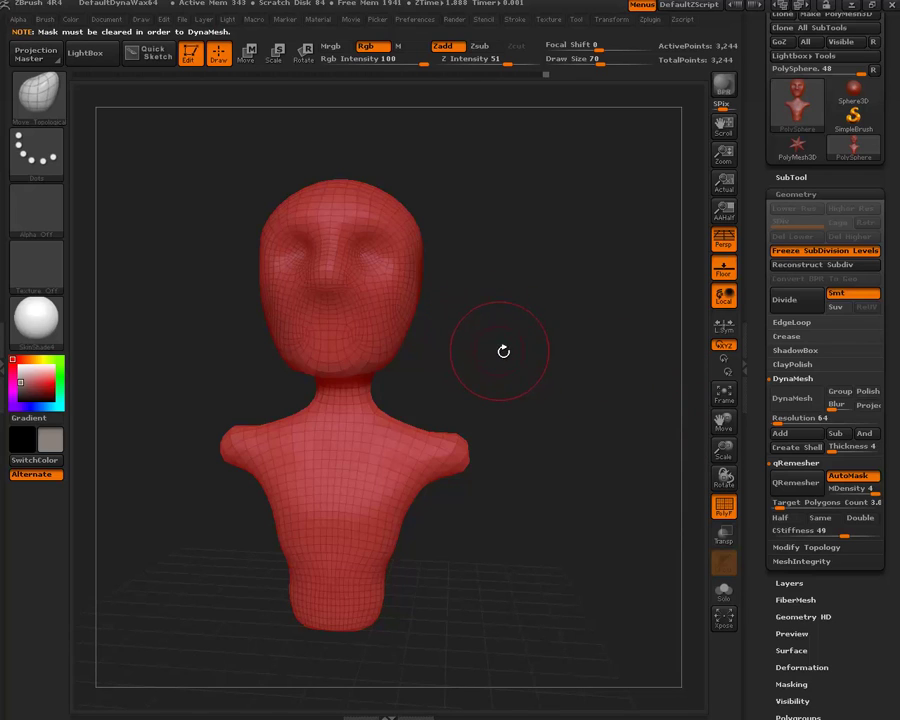
- Unfreeze the subdivision levels, drop to SDiv 1 and delete the higher levels
{"action": "mouse_move", "coordinate": [503, 351]}
{"action": "left_mouse_down"}
{"action": "mouse_move", "coordinate": [476, 346]}
{"action": "mouse_move", "coordinate": [639, 498]}
{"action": "left_mouse_up"}
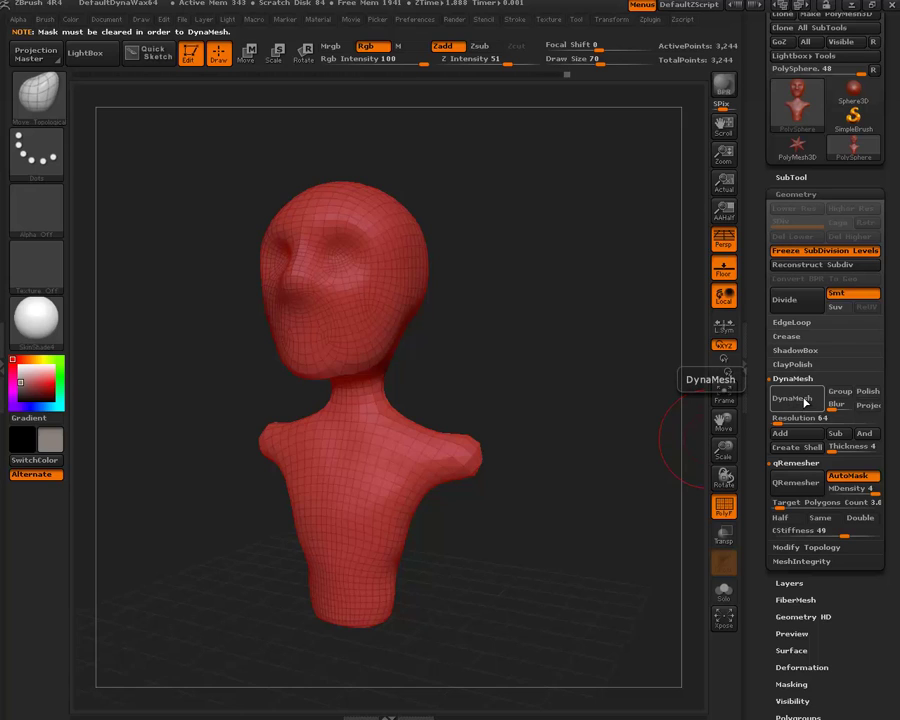
{"action": "left_click", "coordinate": [803, 256]}
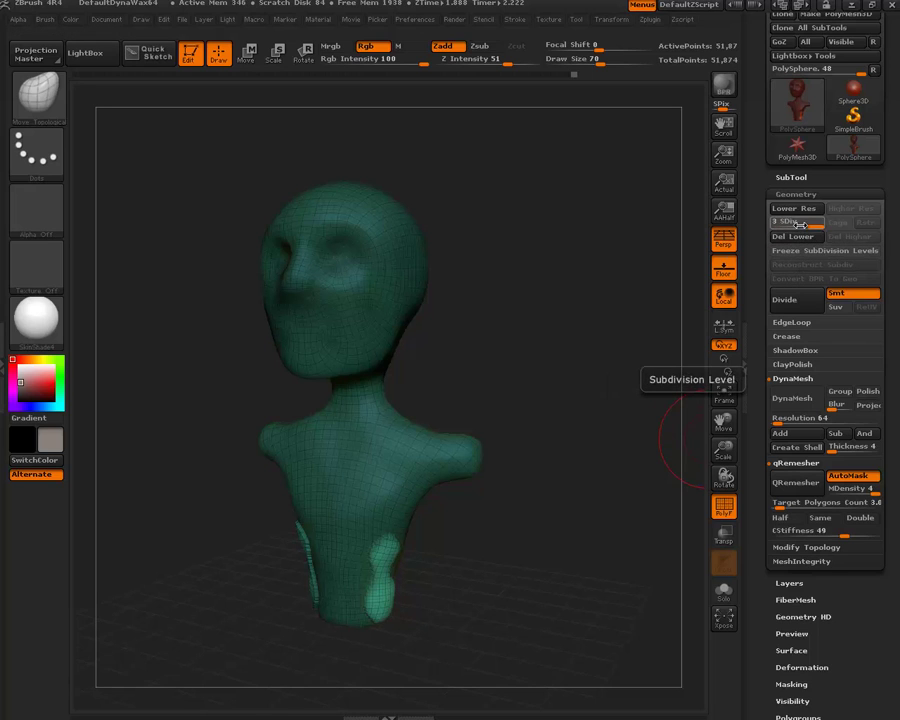
{"action": "left_click_drag", "start_coordinate": [800, 225], "coordinate": [775, 224]}
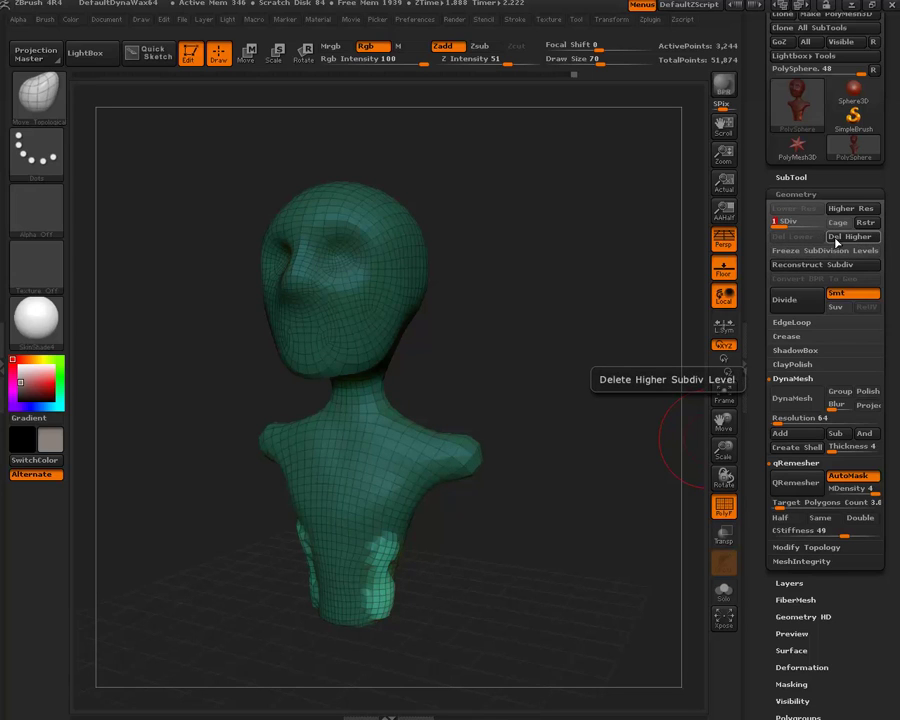
{"action": "left_click", "coordinate": [840, 237]}
- Try DynaMesh and Reconstruct Subdiv, then clear the mask from the bust
{"action": "left_click_drag", "start_coordinate": [560, 288], "coordinate": [578, 292]}
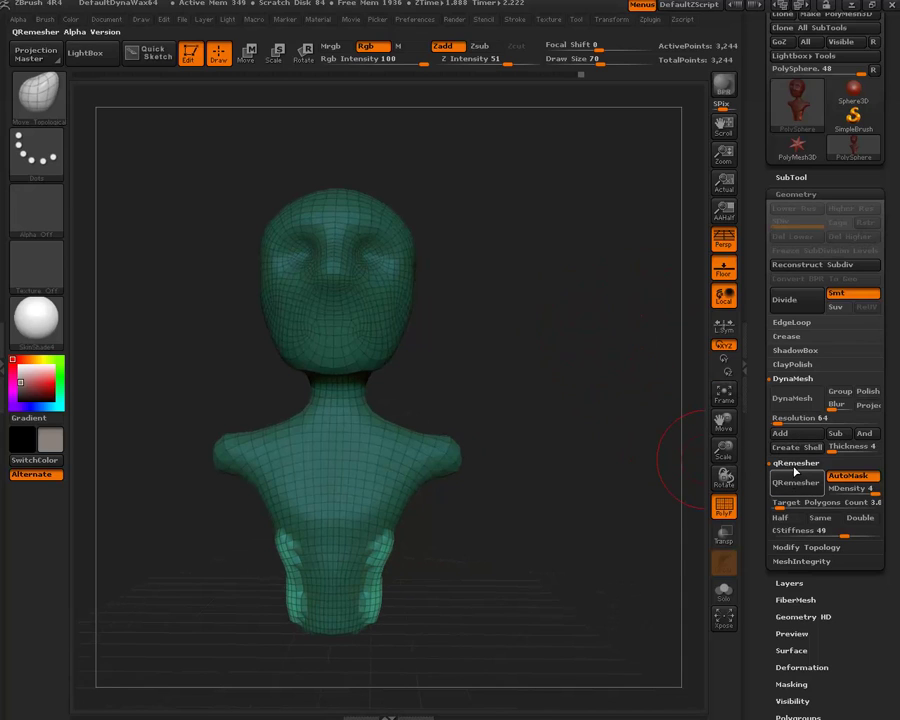
{"action": "left_click", "coordinate": [798, 404]}
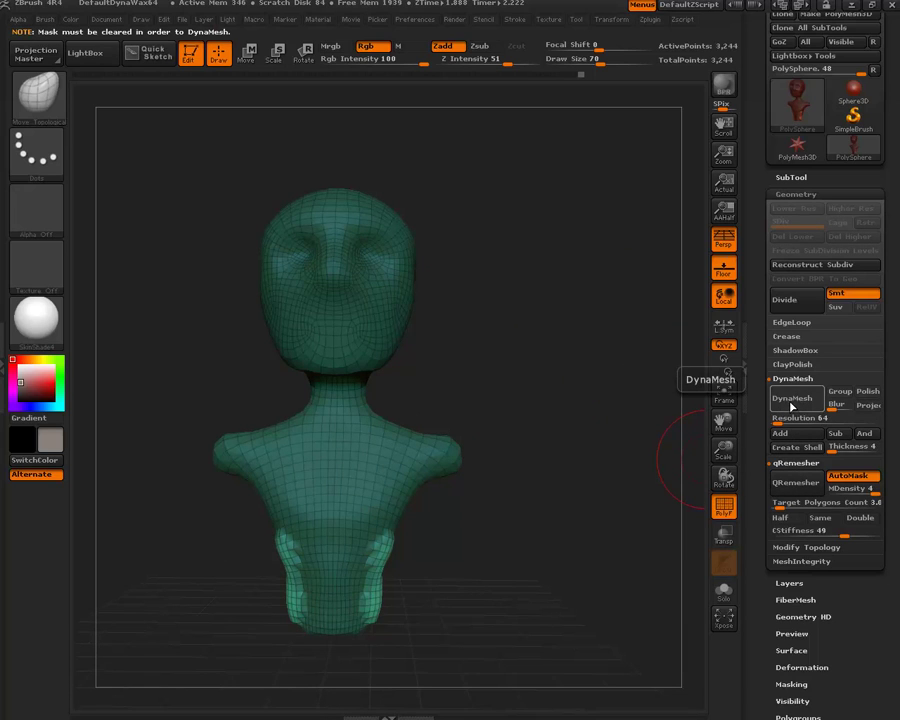
{"action": "left_click", "coordinate": [789, 268]}
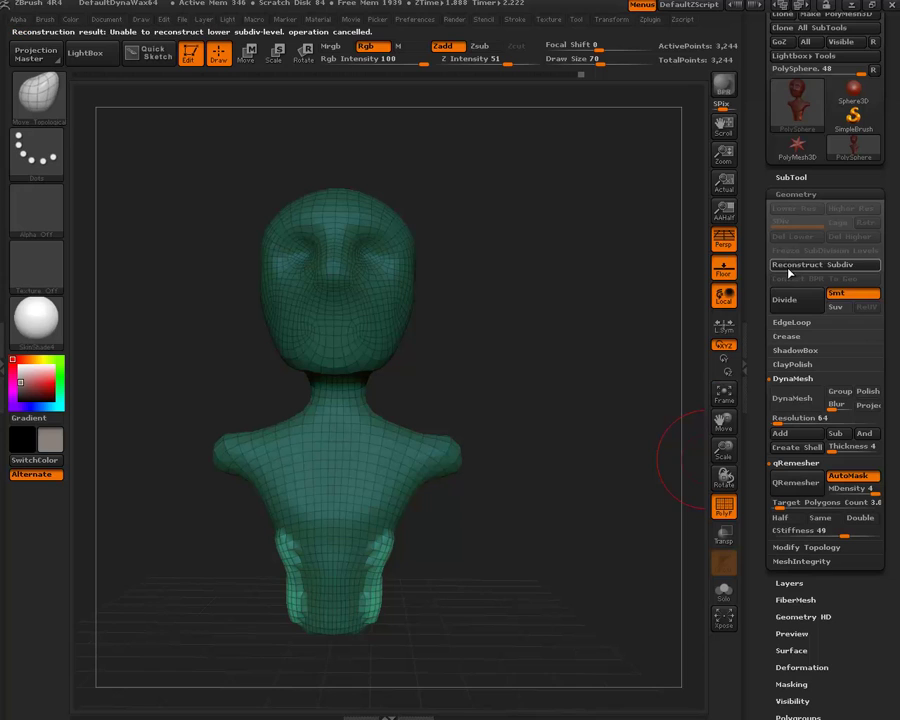
{"action": "mouse_move", "coordinate": [534, 344]}
{"action": "left_mouse_down"}
{"action": "mouse_move", "coordinate": [521, 355]}
{"action": "mouse_move", "coordinate": [528, 376]}
{"action": "left_mouse_up"}
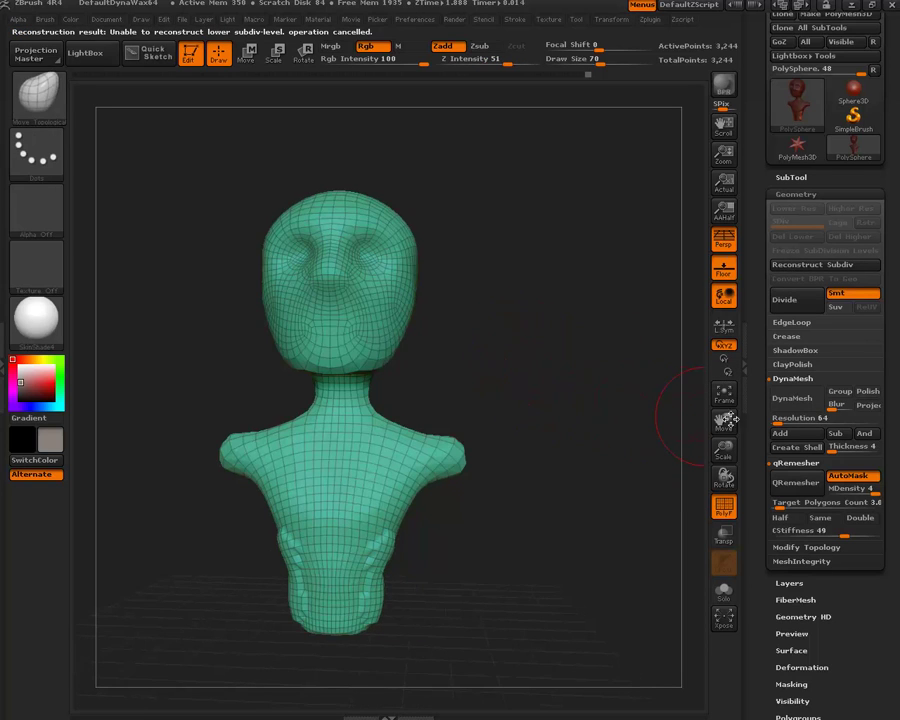
- Turn DynaMesh on for the bust and orbit the remeshed model
{"action": "left_click", "coordinate": [791, 398]}
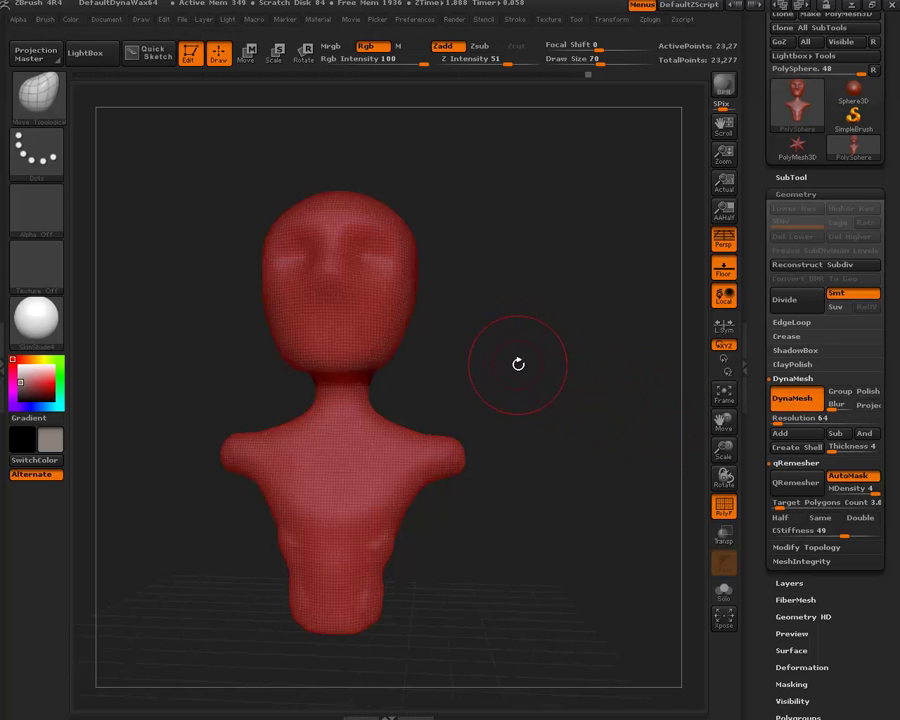
{"action": "mouse_move", "coordinate": [522, 363]}
{"action": "left_mouse_down"}
{"action": "mouse_move", "coordinate": [508, 374]}
{"action": "mouse_move", "coordinate": [550, 453]}
{"action": "left_mouse_up"}
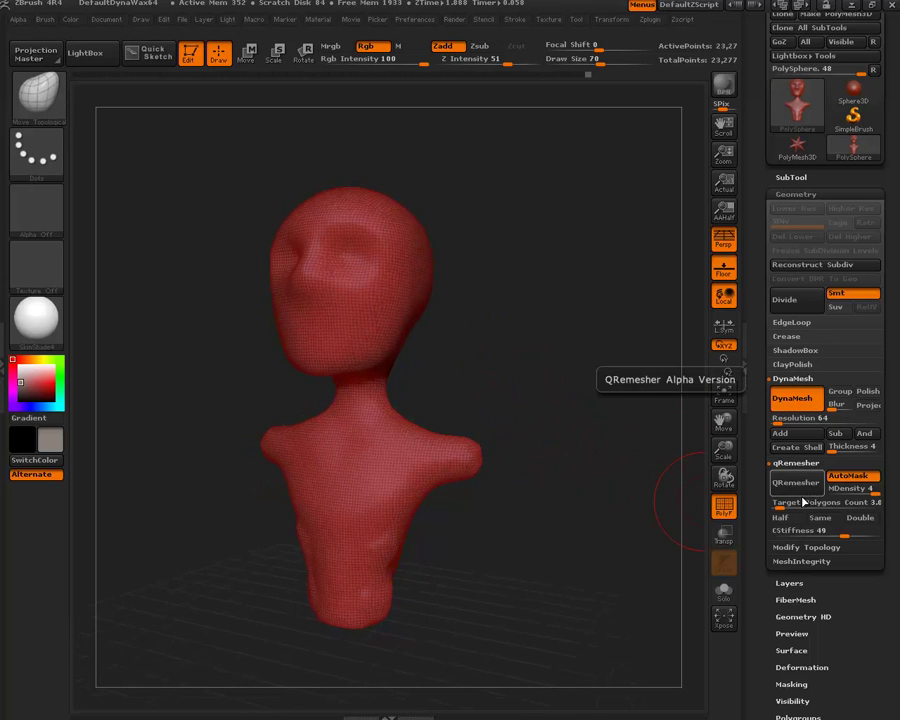
{"action": "key", "text": "ctrl"}
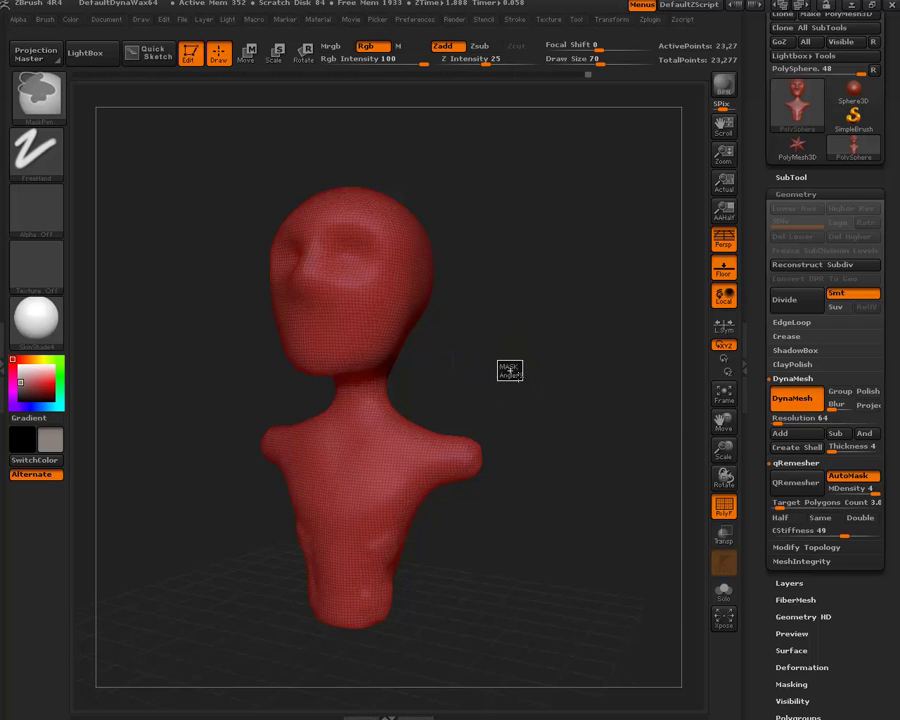
{"action": "mouse_move", "coordinate": [450, 320]}
{"action": "left_mouse_down"}
{"action": "mouse_move", "coordinate": [490, 356]}
{"action": "mouse_move", "coordinate": [484, 350]}
{"action": "left_mouse_up"}
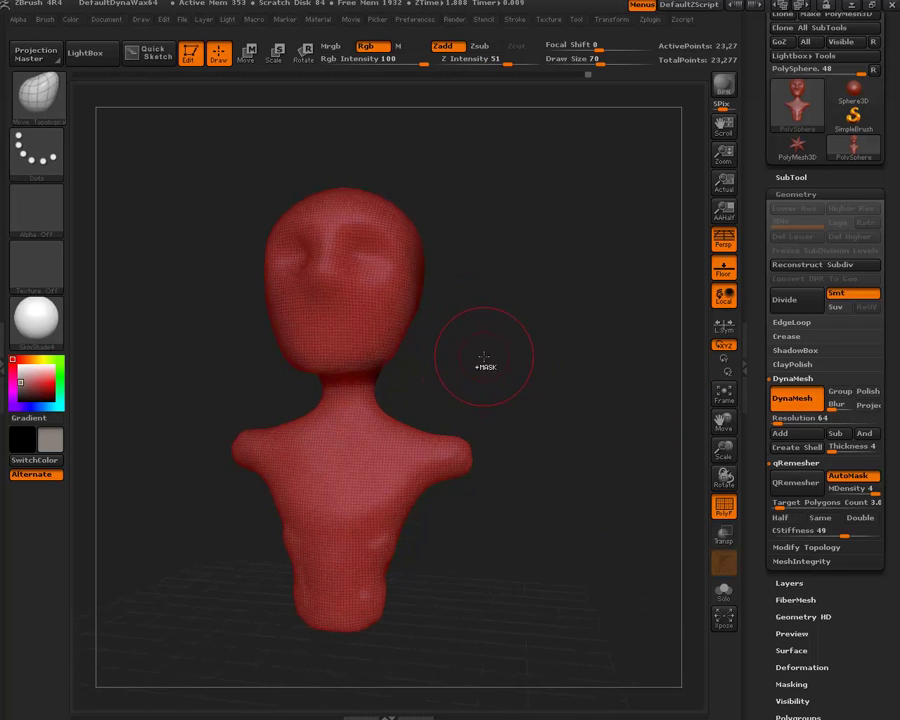
- Rebuild the bust as a quad mesh, test-subdivide, and freeze back to the 3,244-point base
{"action": "key", "text": "ctrl"}
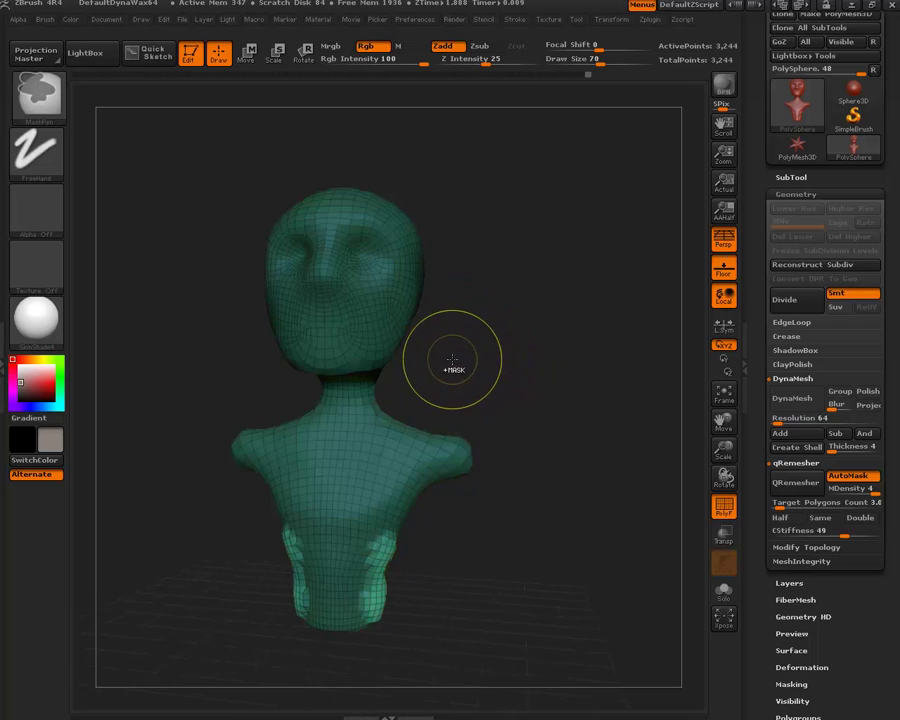
{"action": "key", "text": "ctrl"}
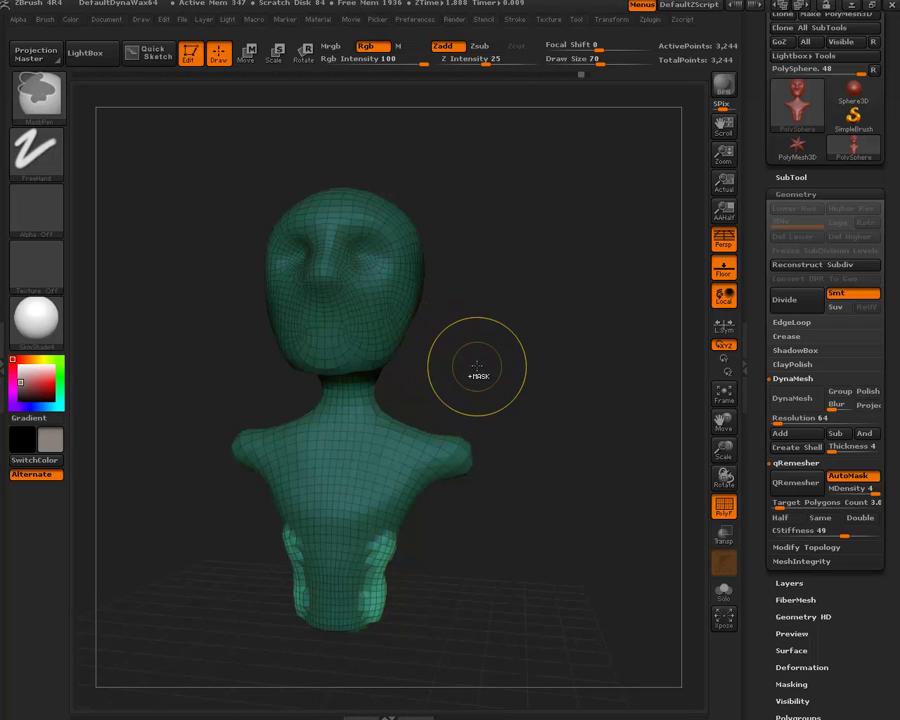
{"action": "key", "text": "ctrl+d"}
{"action": "key", "text": "ctrl+d"}
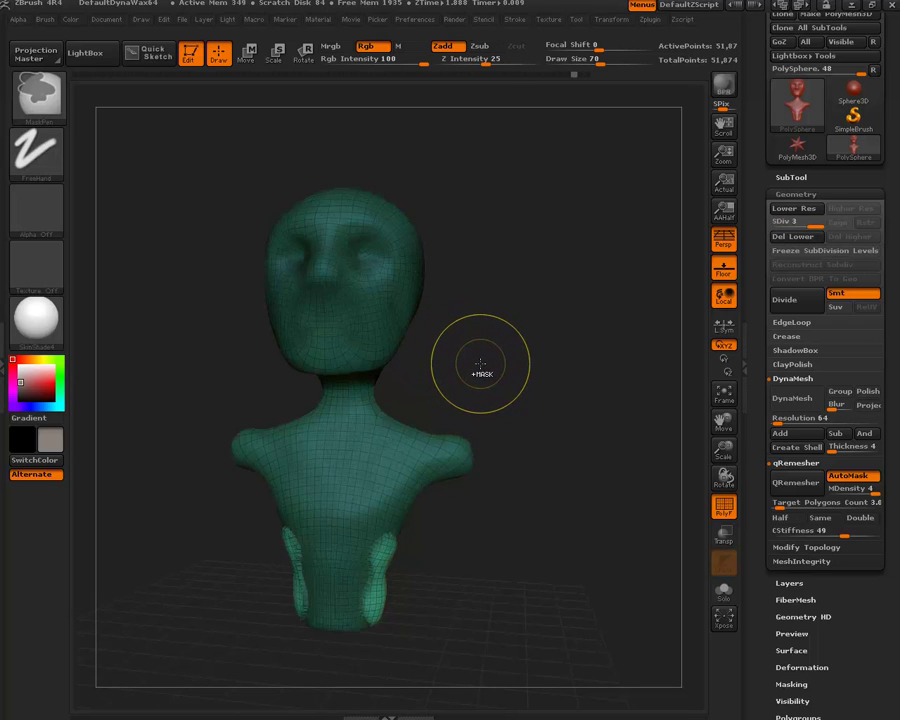
{"action": "key", "text": "ctrl+z"}
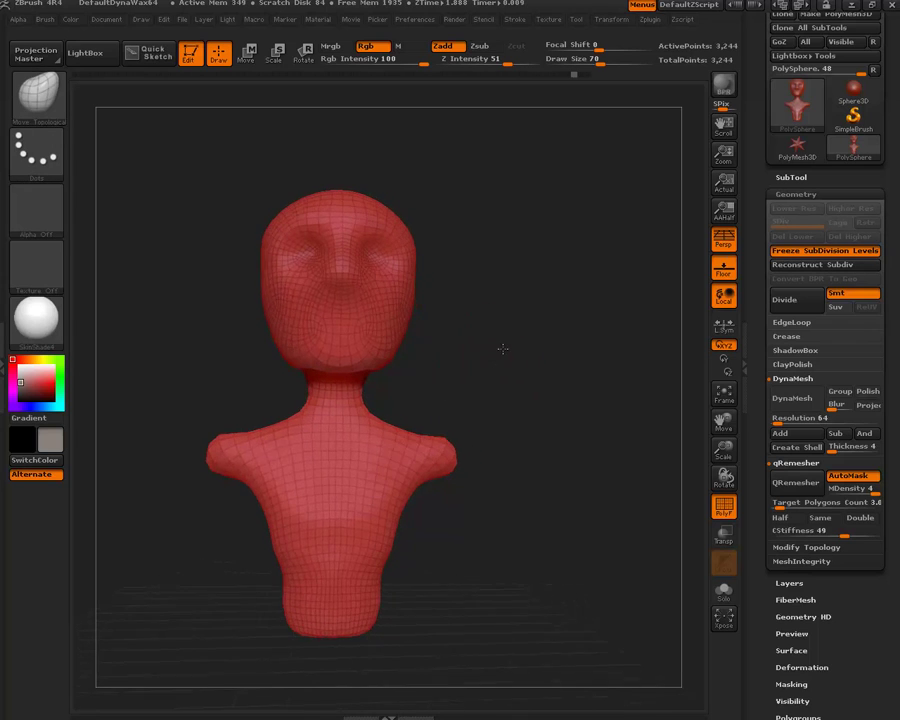
{"action": "left_click_drag", "start_coordinate": [503, 348], "coordinate": [521, 351]}
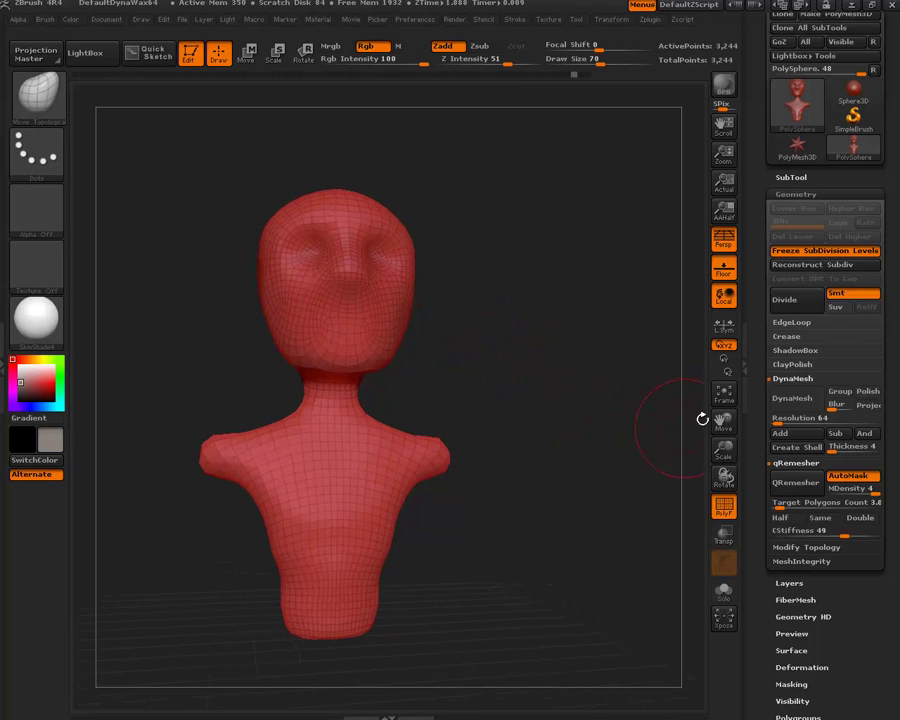
{"action": "mouse_move", "coordinate": [526, 305]}
{"action": "left_mouse_down"}
{"action": "mouse_move", "coordinate": [520, 355]}
{"action": "mouse_move", "coordinate": [534, 355]}
{"action": "mouse_move", "coordinate": [510, 348]}
{"action": "left_mouse_up"}
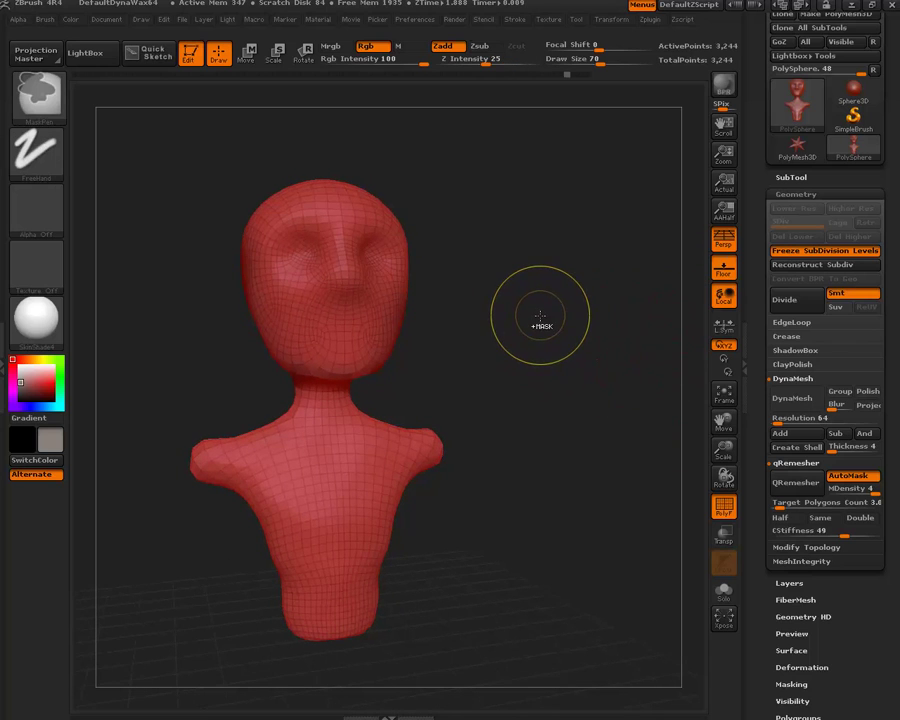
{"action": "left_click_drag", "start_coordinate": [525, 326], "coordinate": [632, 348], "text": "shift"}
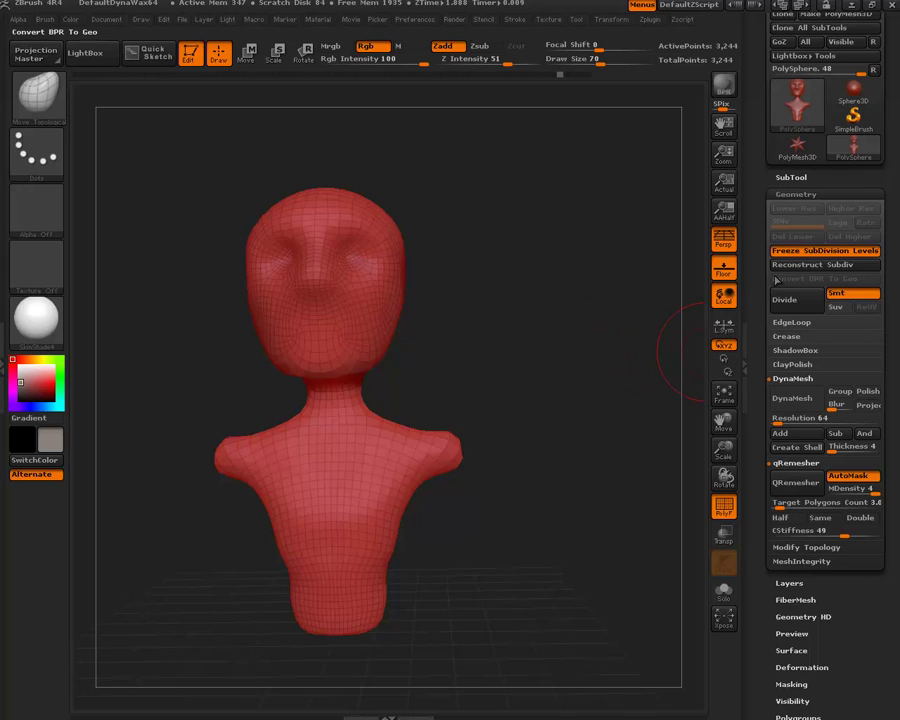
- Divide the bust to SDiv 4 and turn off the PolyF wireframe
{"action": "left_click", "coordinate": [795, 305]}
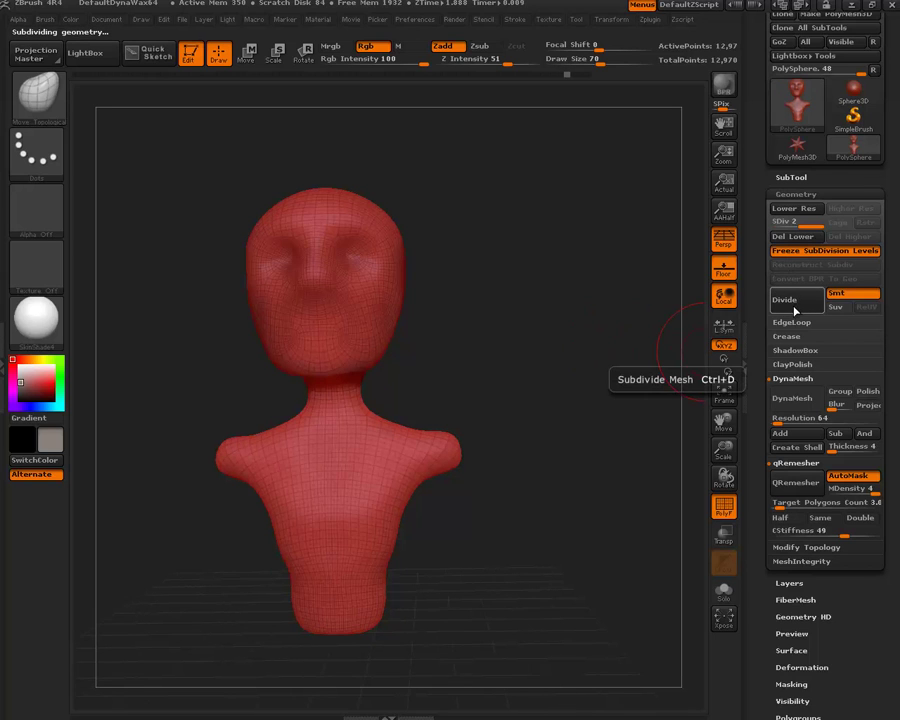
{"action": "key", "text": "ctrl+d"}
{"action": "key", "text": "ctrl+d"}
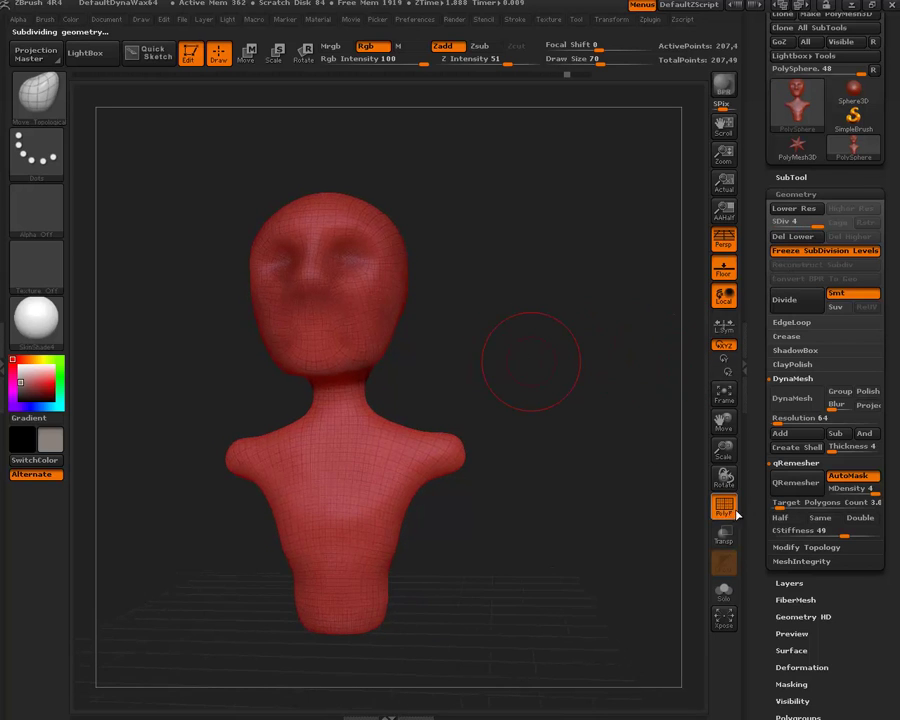
{"action": "left_click", "coordinate": [733, 510]}
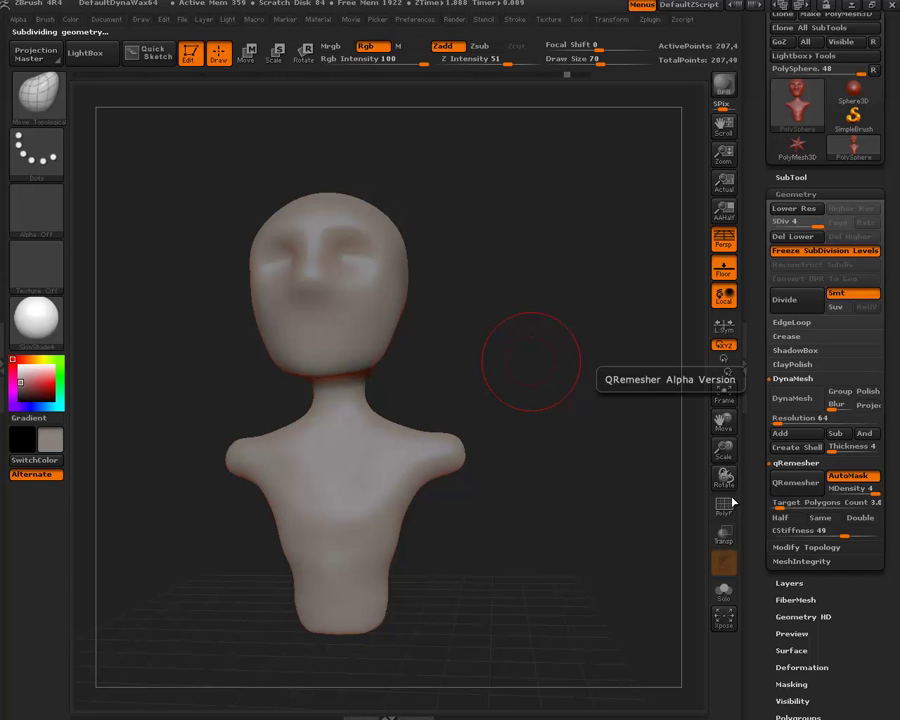
{"action": "left_click_drag", "start_coordinate": [482, 327], "coordinate": [242, 213]}
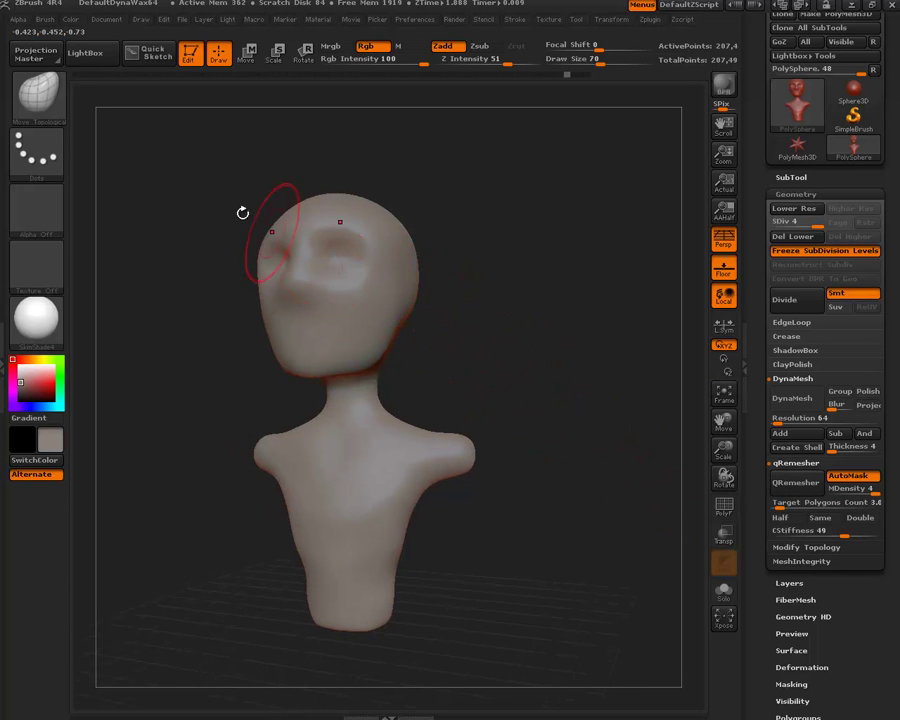
- Sculpt a mouth crease with ClayBuildup at Draw Size 20
{"action": "left_click", "coordinate": [40, 80]}
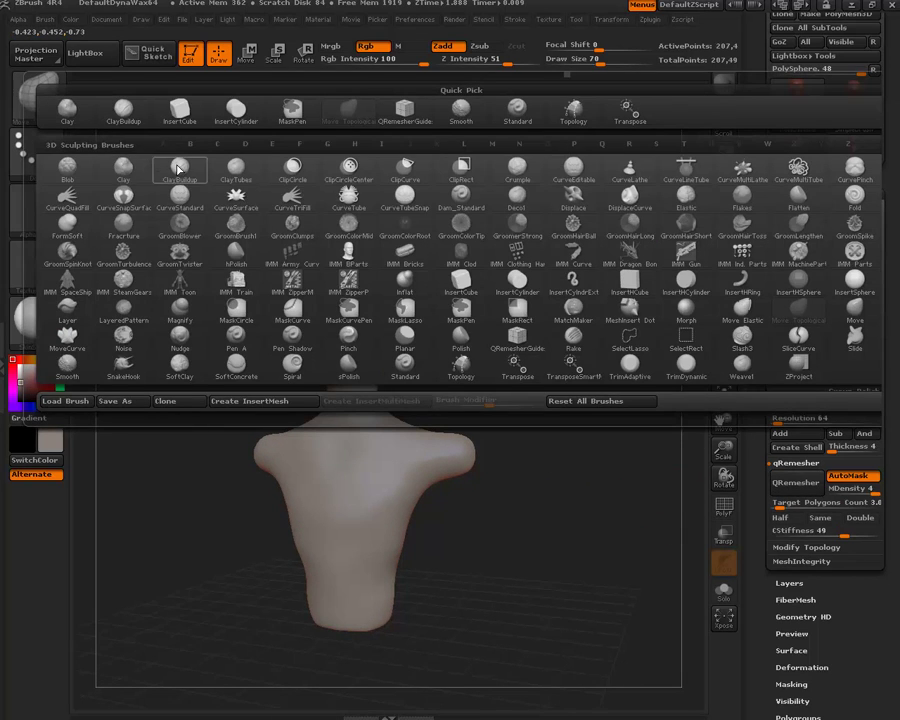
{"action": "left_click", "coordinate": [178, 170]}
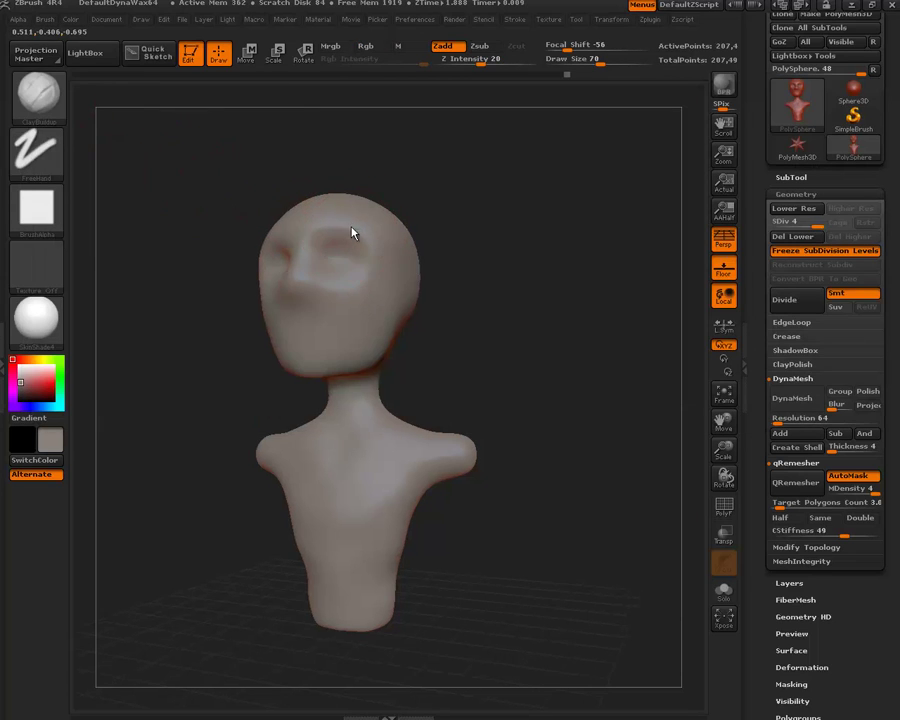
{"action": "key", "text": "space"}
{"action": "left_click_drag", "start_coordinate": [351, 232], "coordinate": [347, 230]}
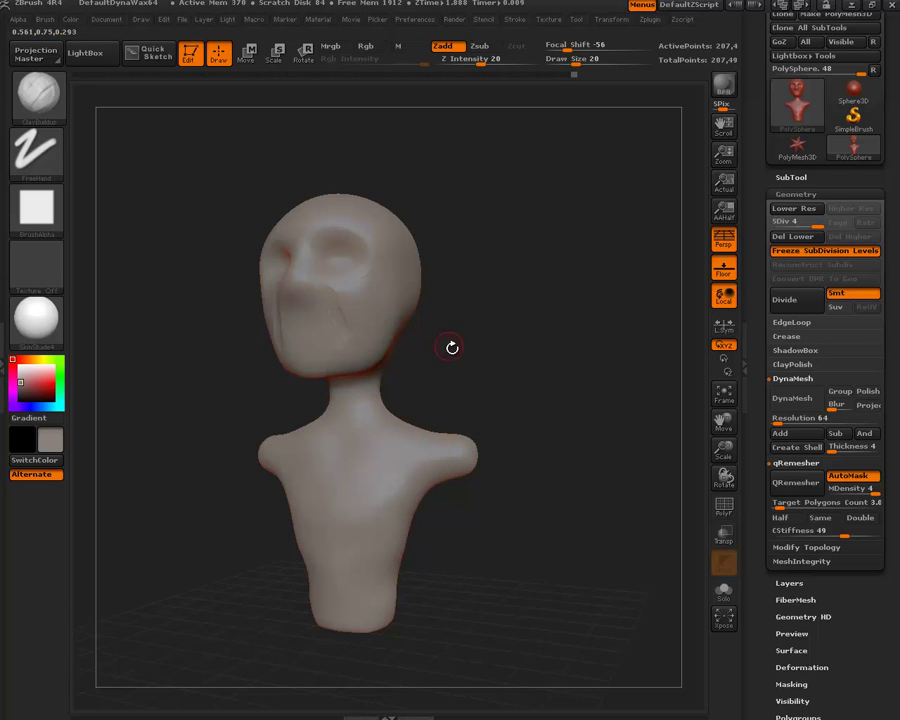
{"action": "left_click_drag", "start_coordinate": [452, 347], "coordinate": [486, 351]}
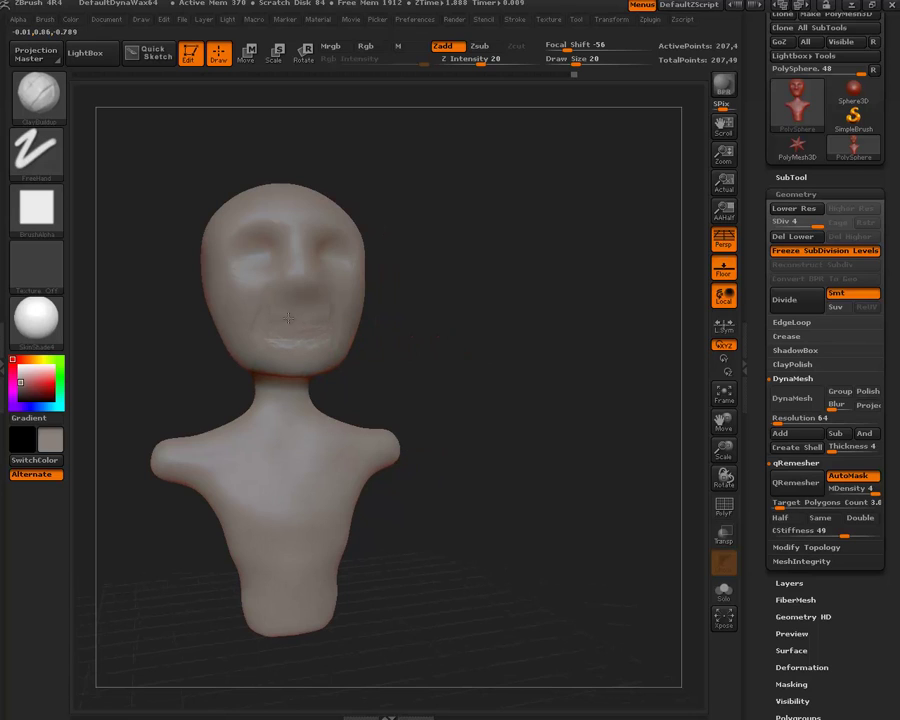
{"action": "left_click_drag", "start_coordinate": [279, 330], "coordinate": [335, 333]}
{"action": "mouse_move", "coordinate": [462, 400]}
{"action": "left_mouse_down"}
{"action": "mouse_move", "coordinate": [486, 380]}
{"action": "mouse_move", "coordinate": [568, 373]}
{"action": "left_mouse_up"}
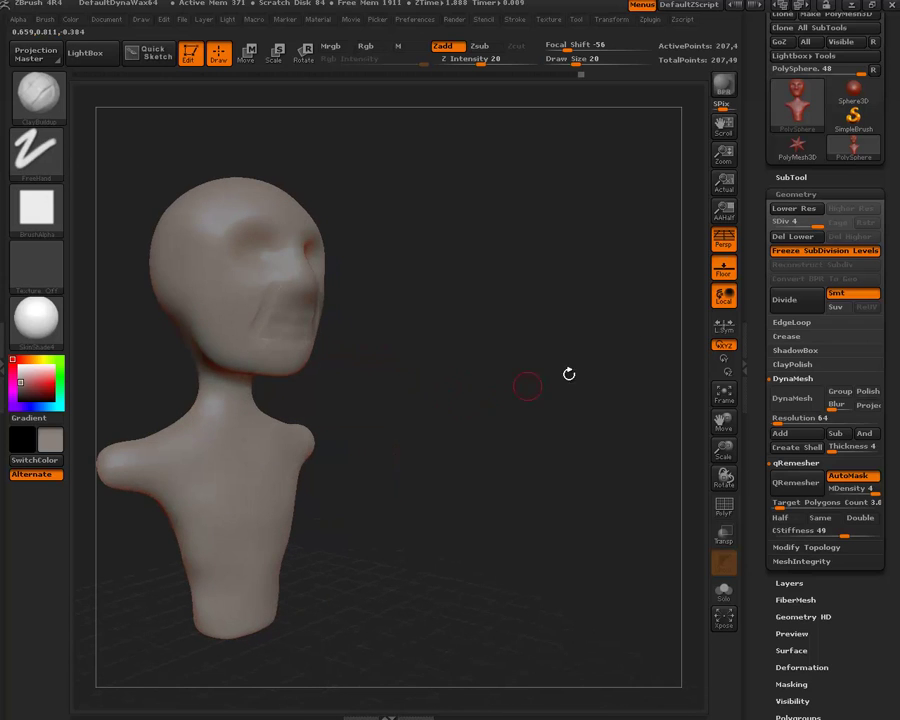
- Drop the bust to SDiv 1 and orbit around the low-resolution base mesh
{"action": "left_click", "coordinate": [781, 221]}
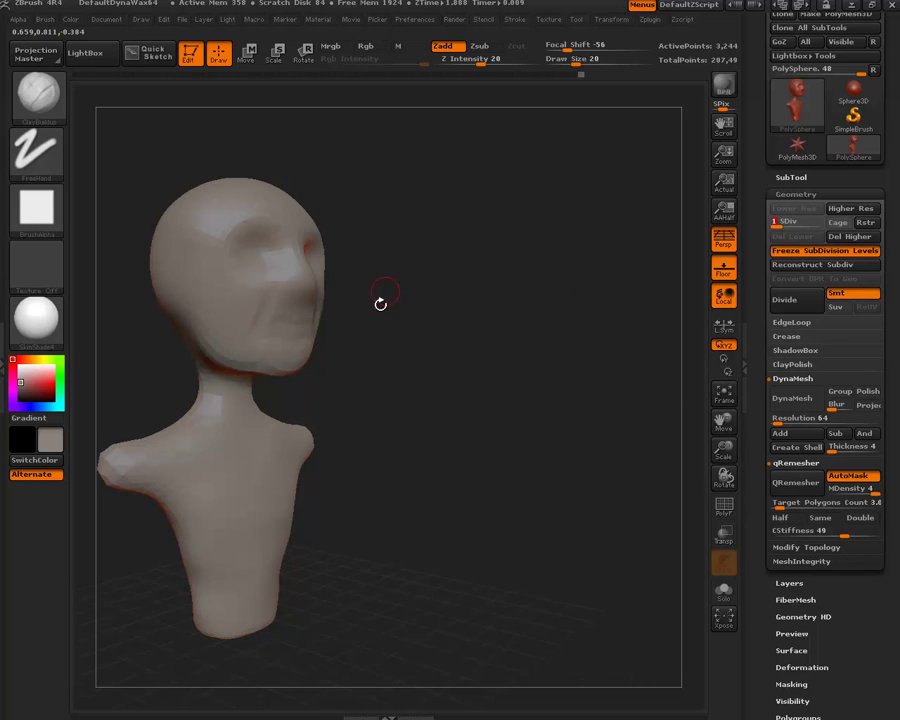
{"action": "mouse_move", "coordinate": [378, 300]}
{"action": "left_mouse_down"}
{"action": "mouse_move", "coordinate": [424, 371]}
{"action": "mouse_move", "coordinate": [508, 407]}
{"action": "left_mouse_up"}
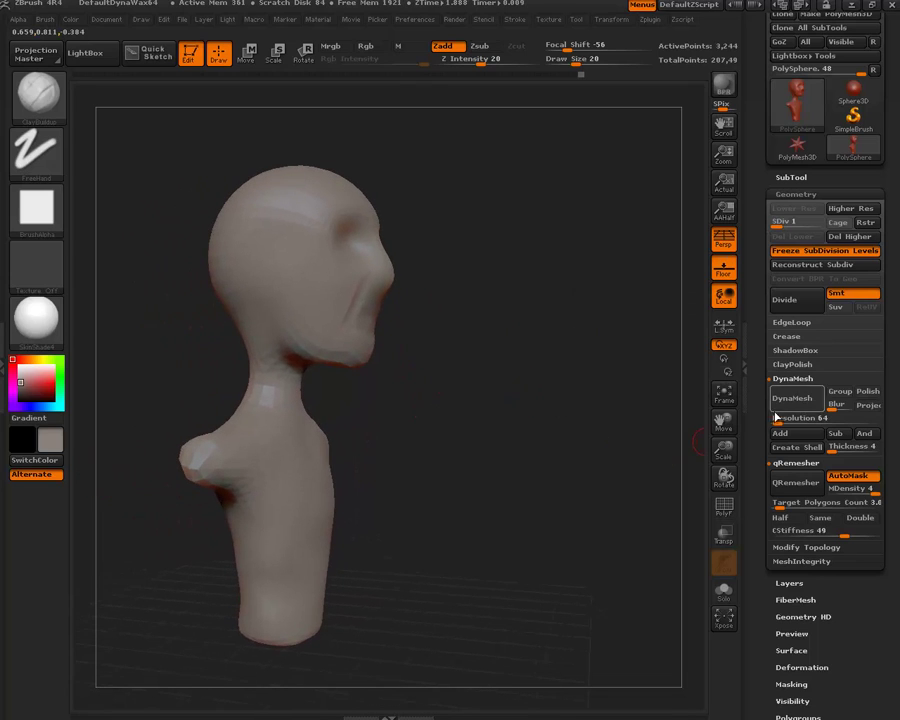
{"action": "left_click_drag", "start_coordinate": [527, 393], "coordinate": [538, 404]}
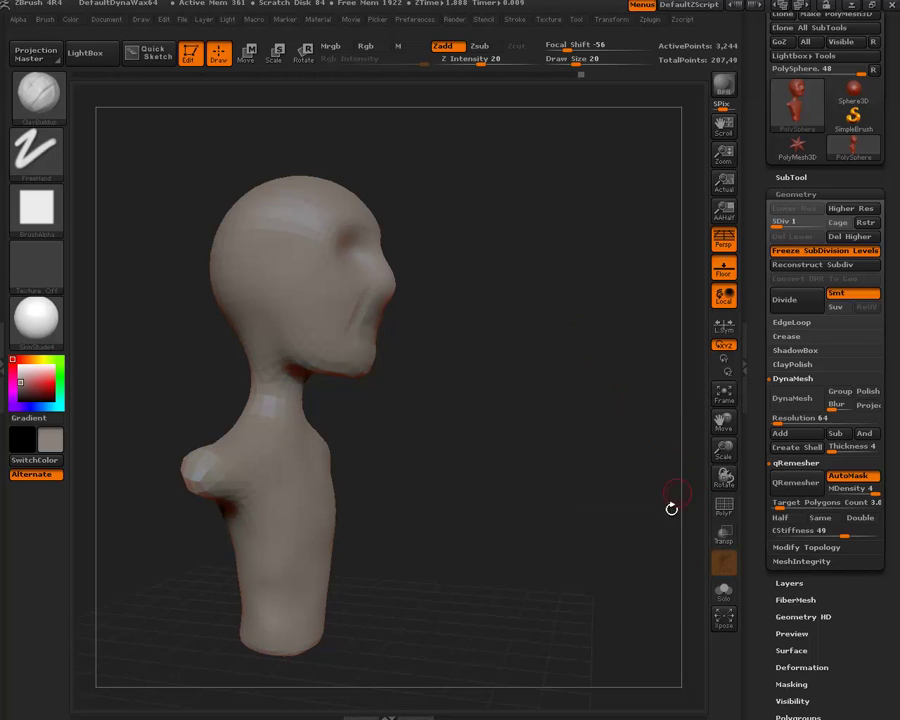
{"action": "left_click_drag", "start_coordinate": [461, 320], "coordinate": [470, 341]}
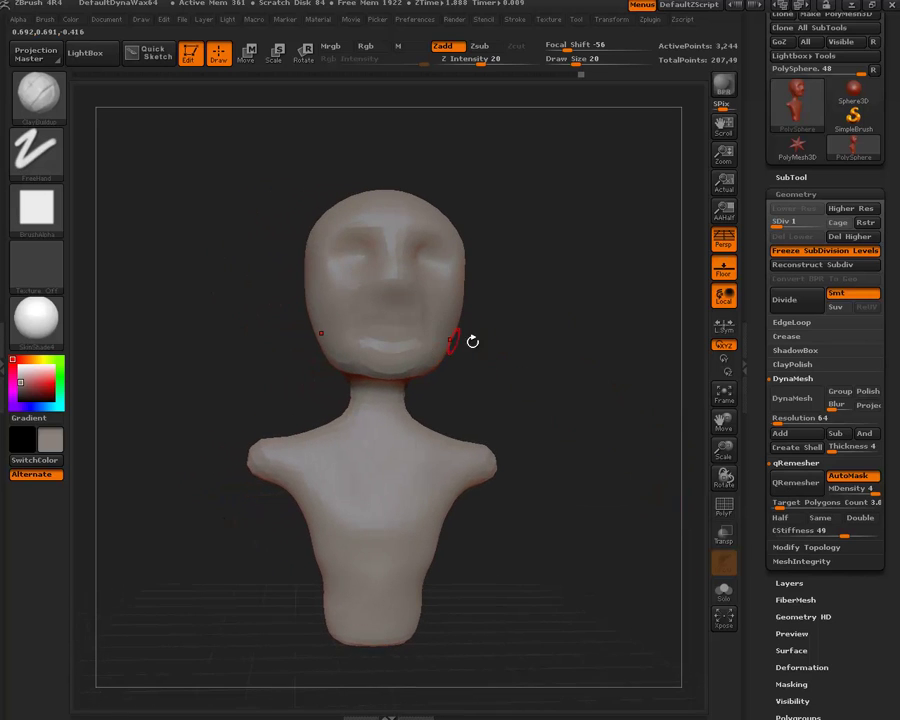
{"action": "left_click_drag", "start_coordinate": [533, 366], "coordinate": [422, 341]}
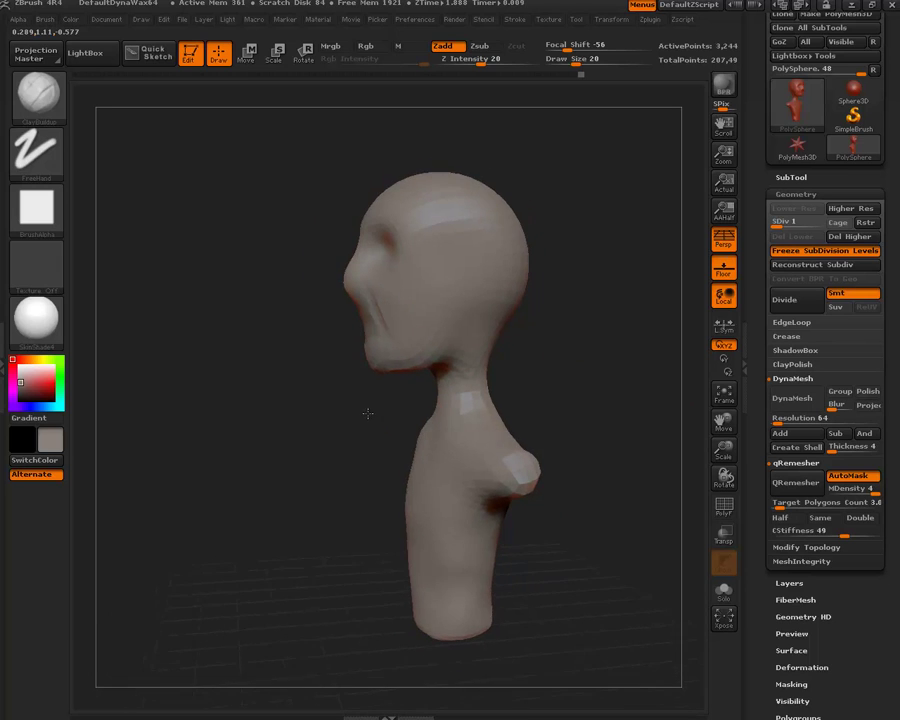
{"action": "left_click_drag", "start_coordinate": [385, 421], "coordinate": [350, 406]}
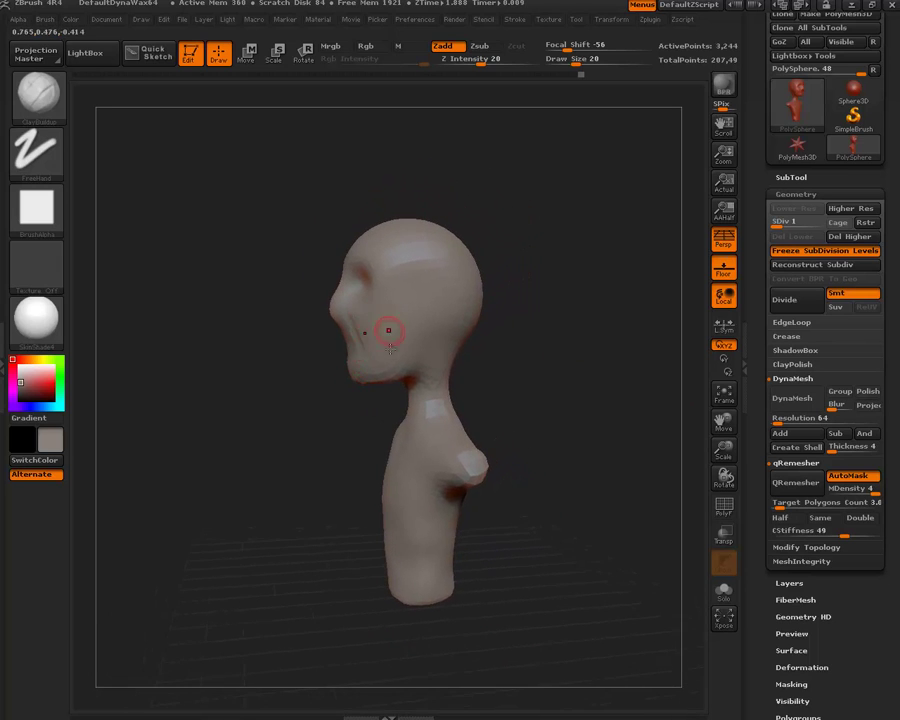